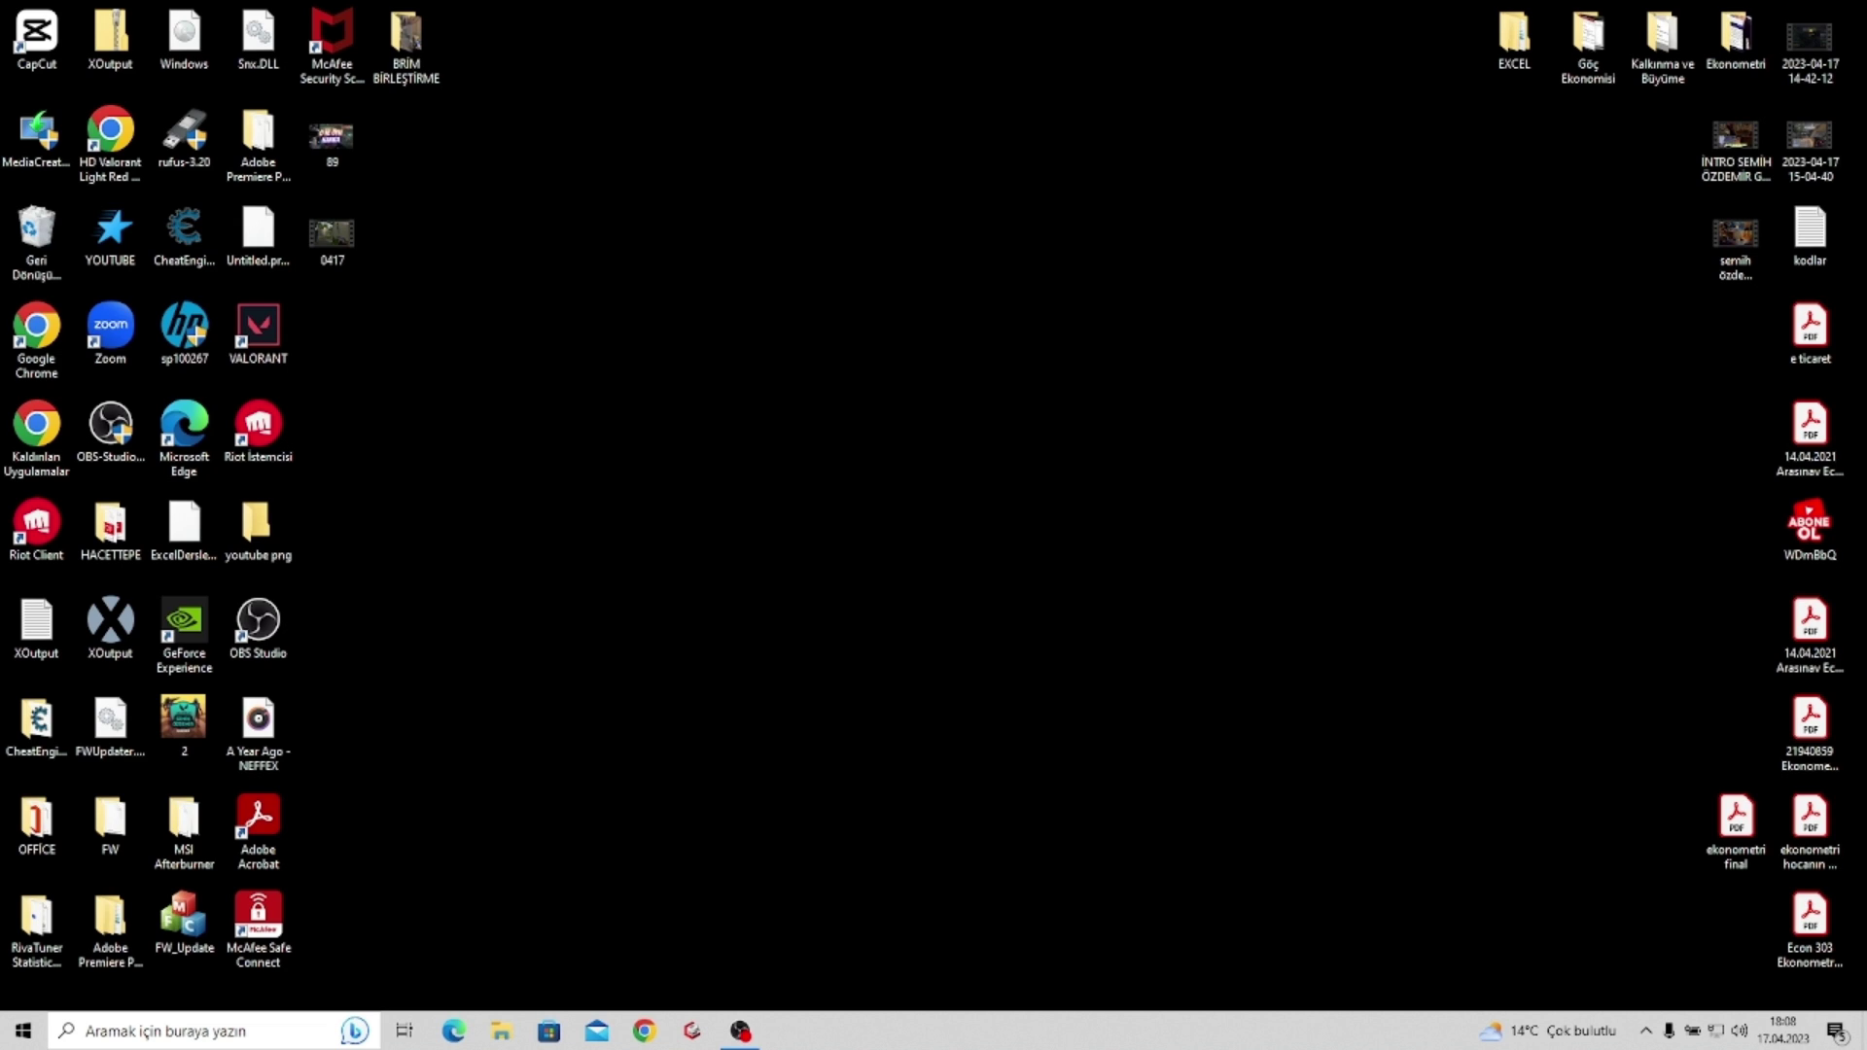
Open the restore point settings, view the System Restore wizard and cancel it
click(286, 1031)
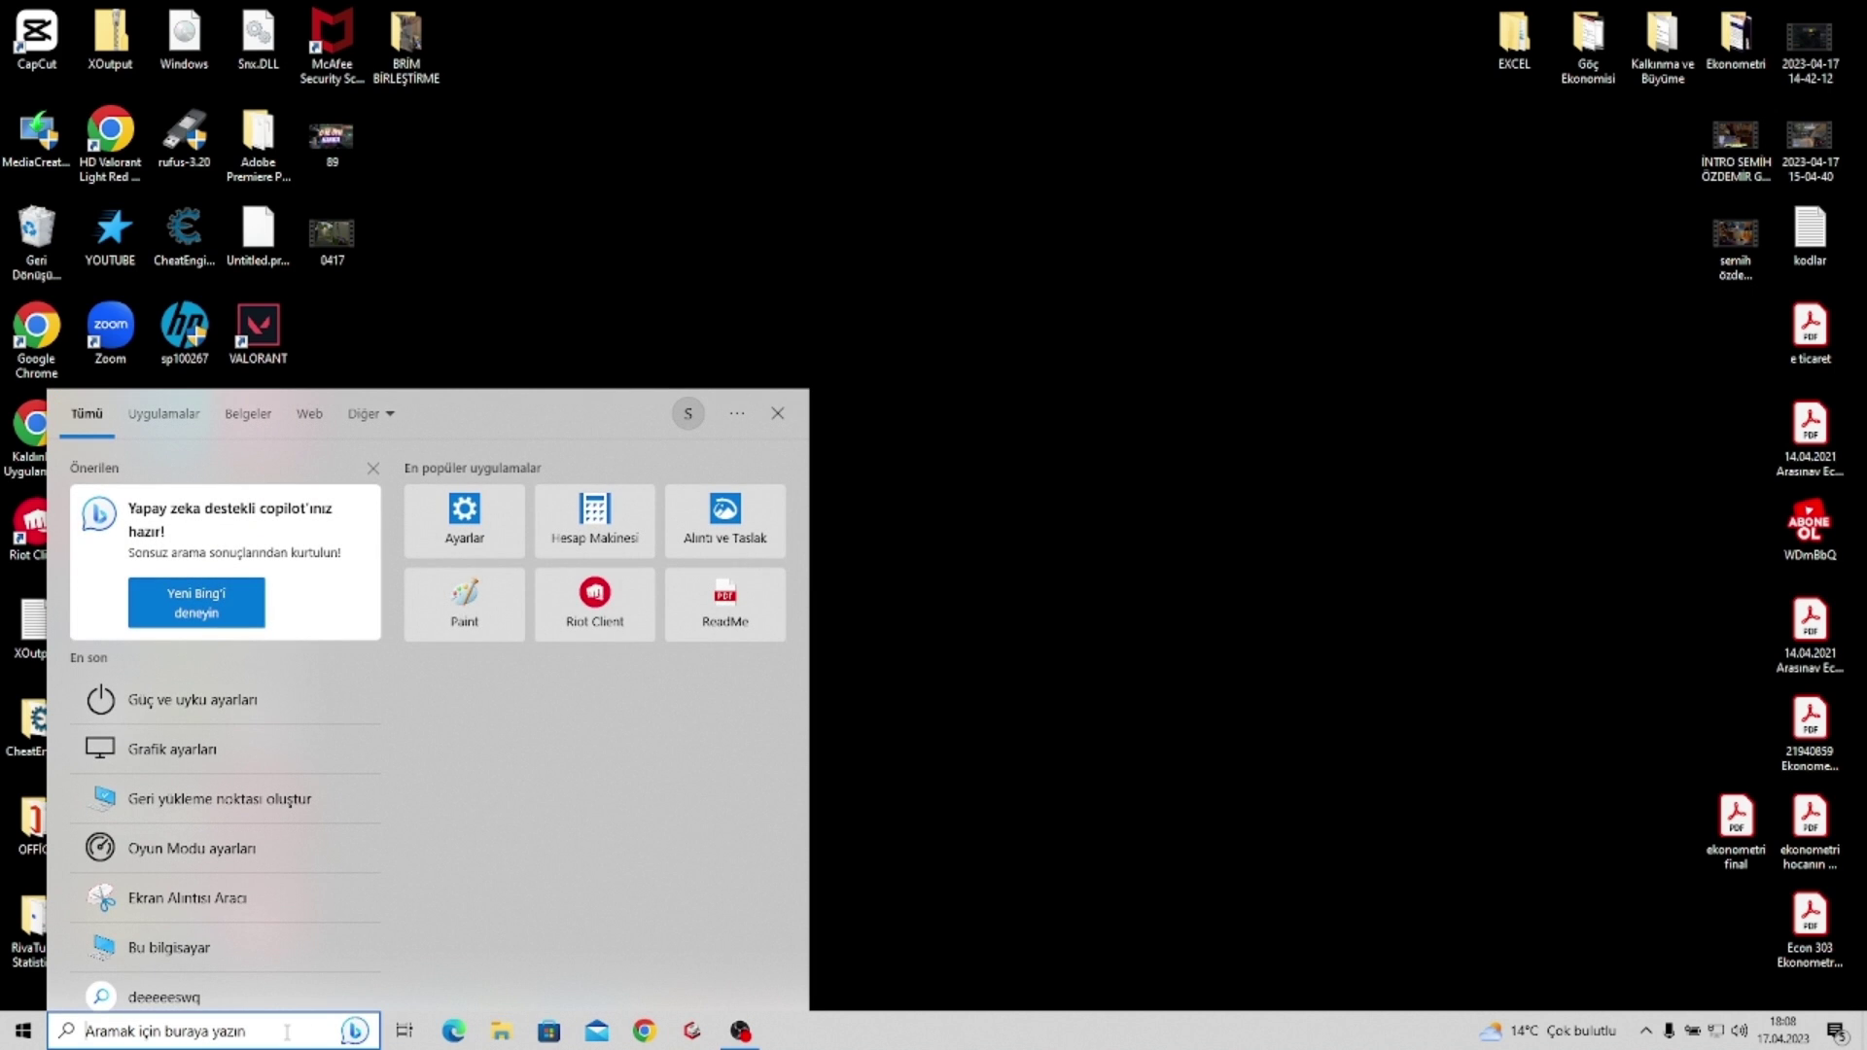
text(geri yü)
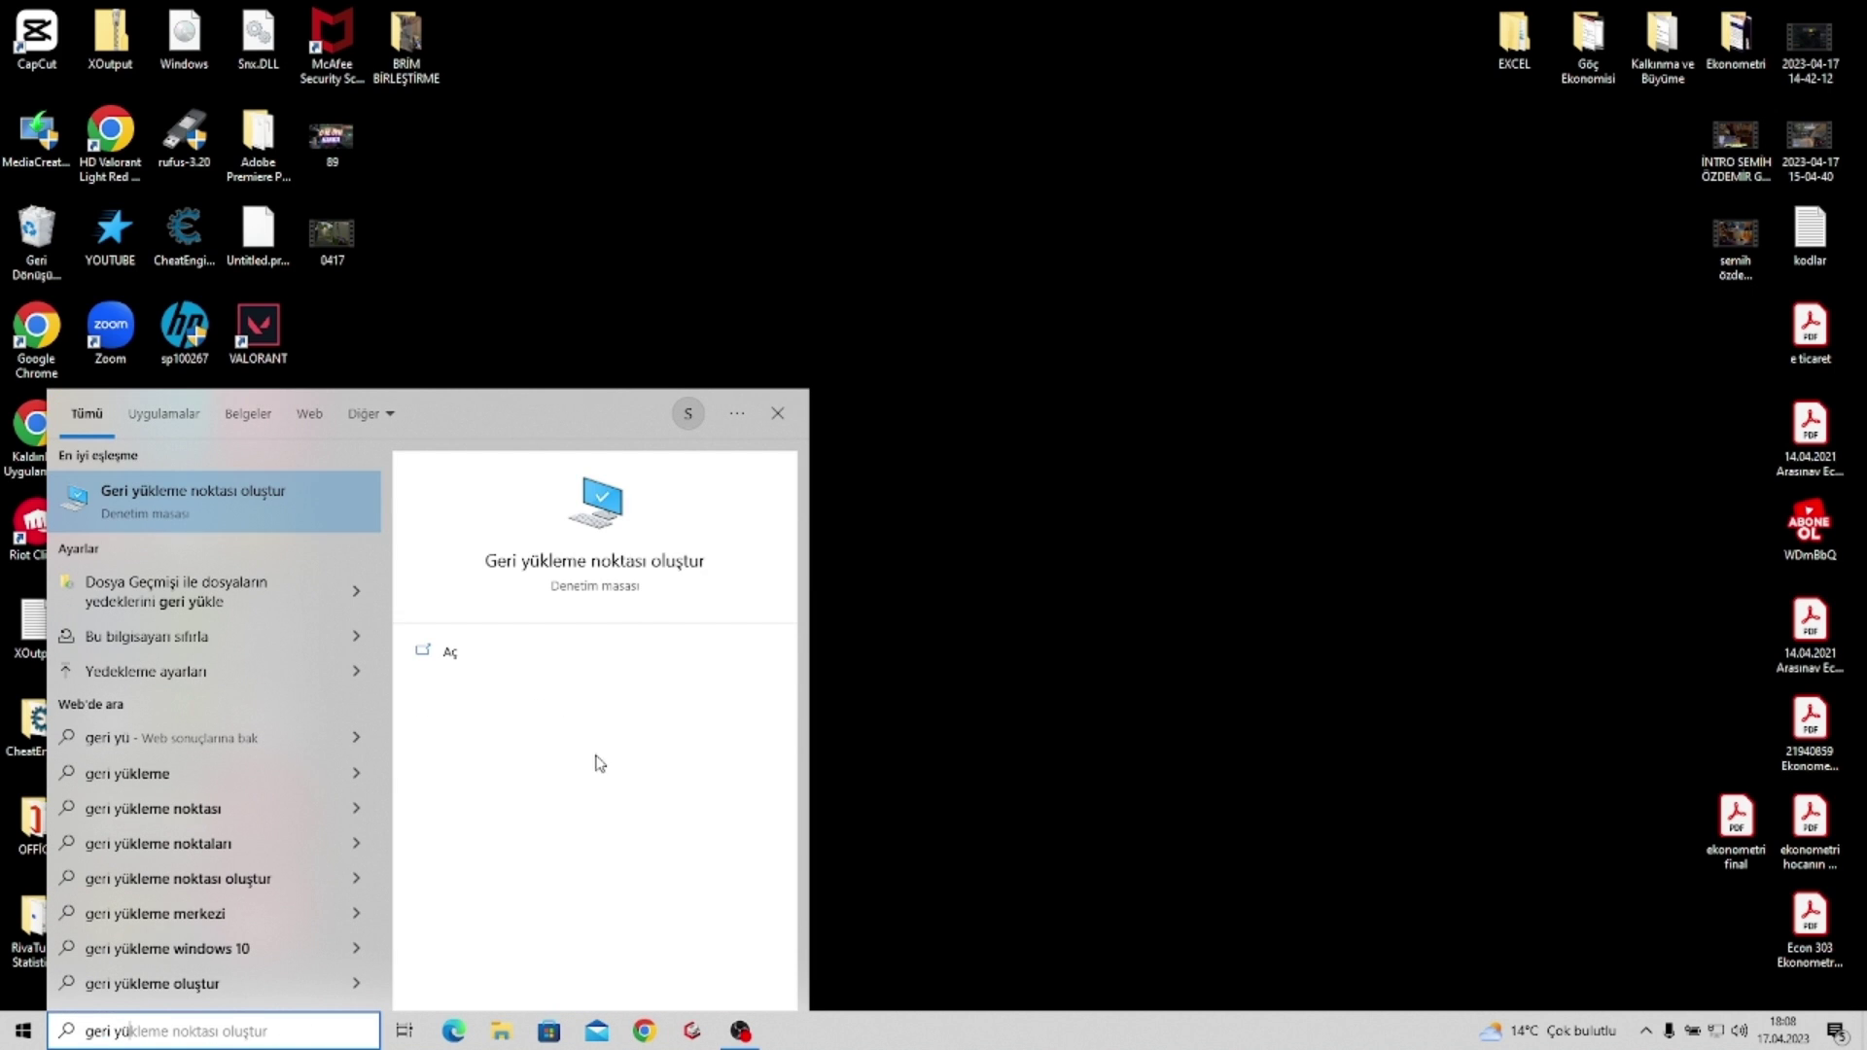
click(618, 667)
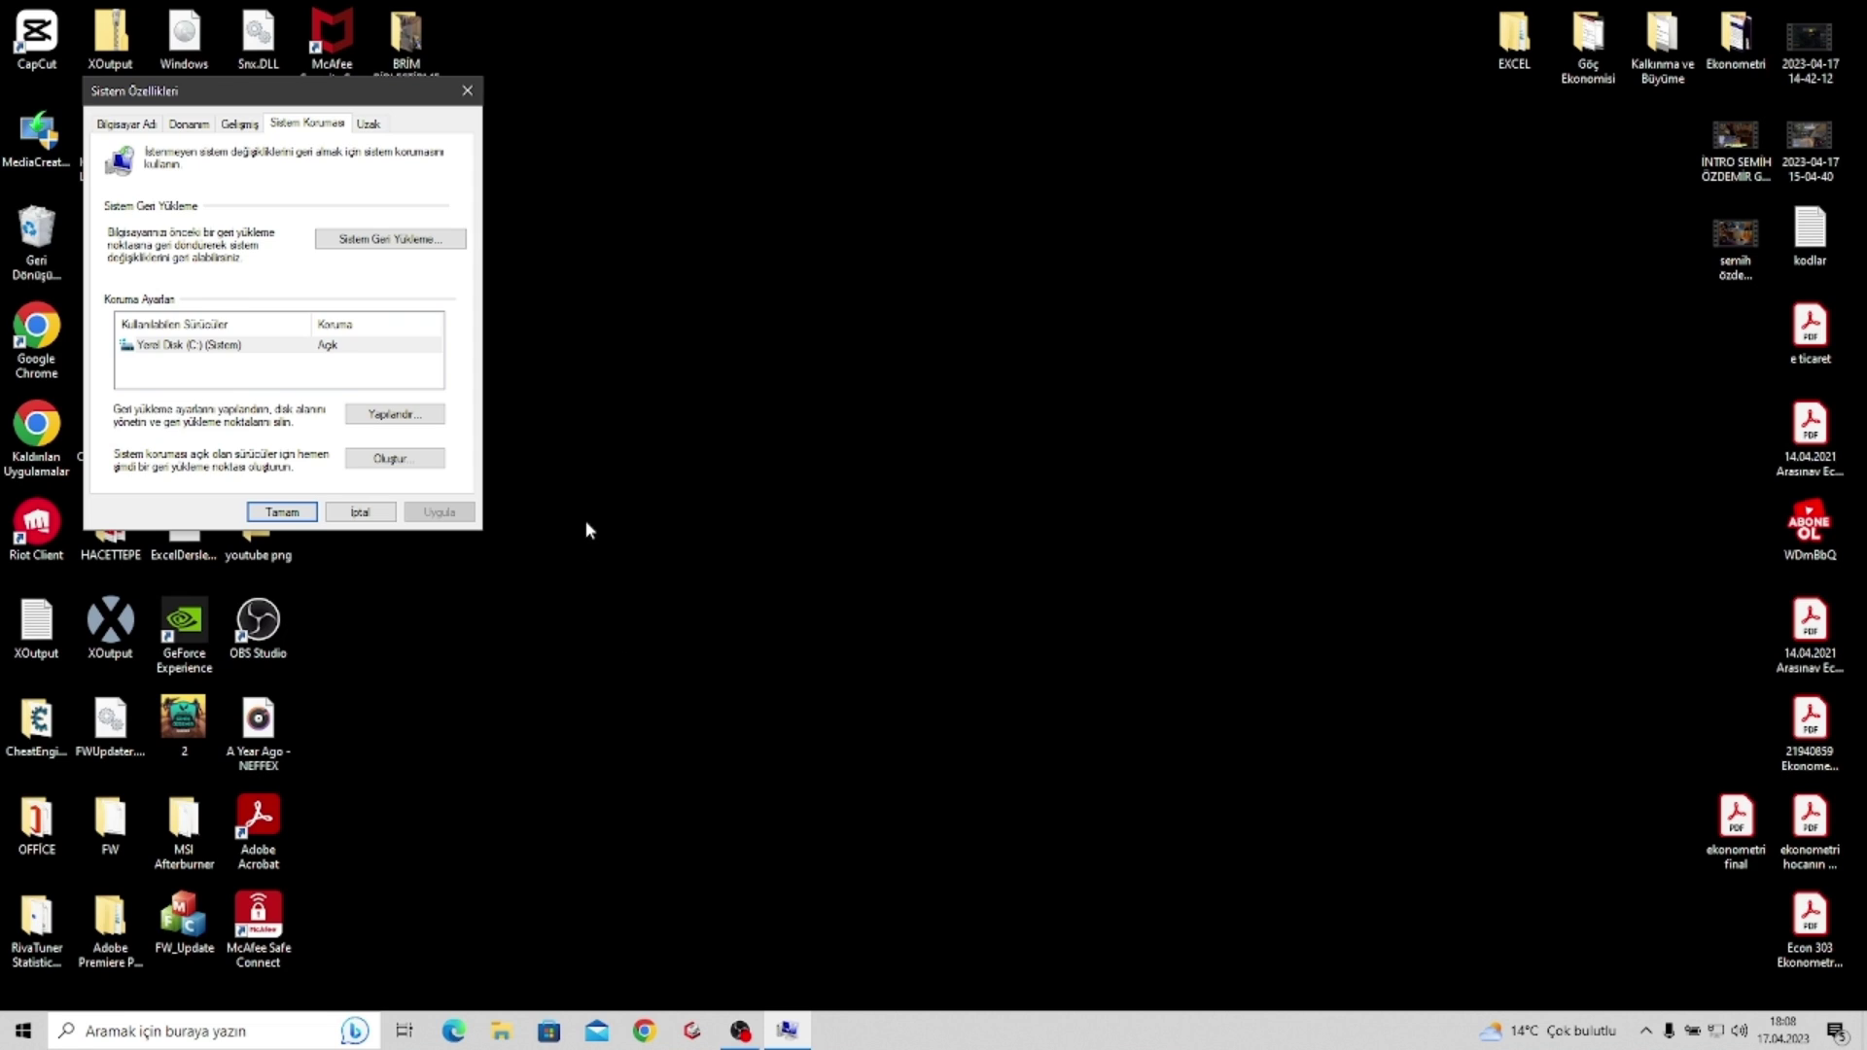
click(394, 246)
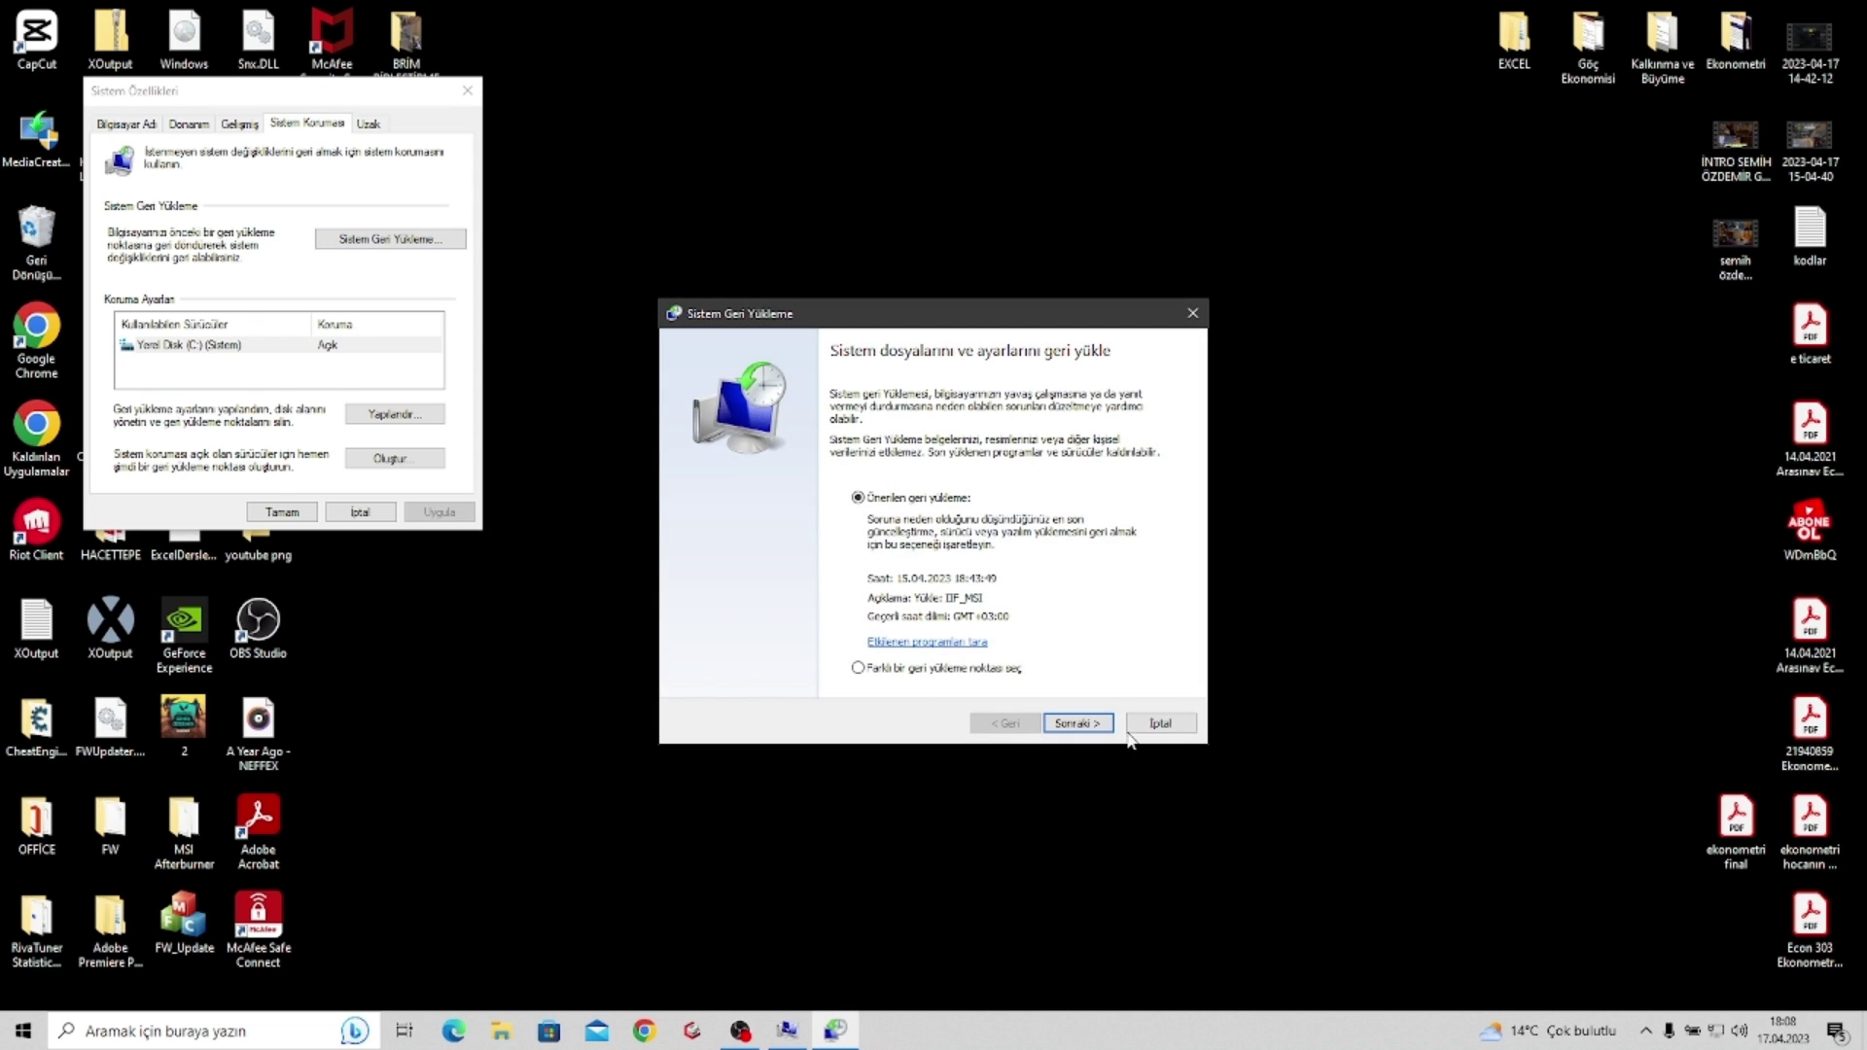
click(1145, 724)
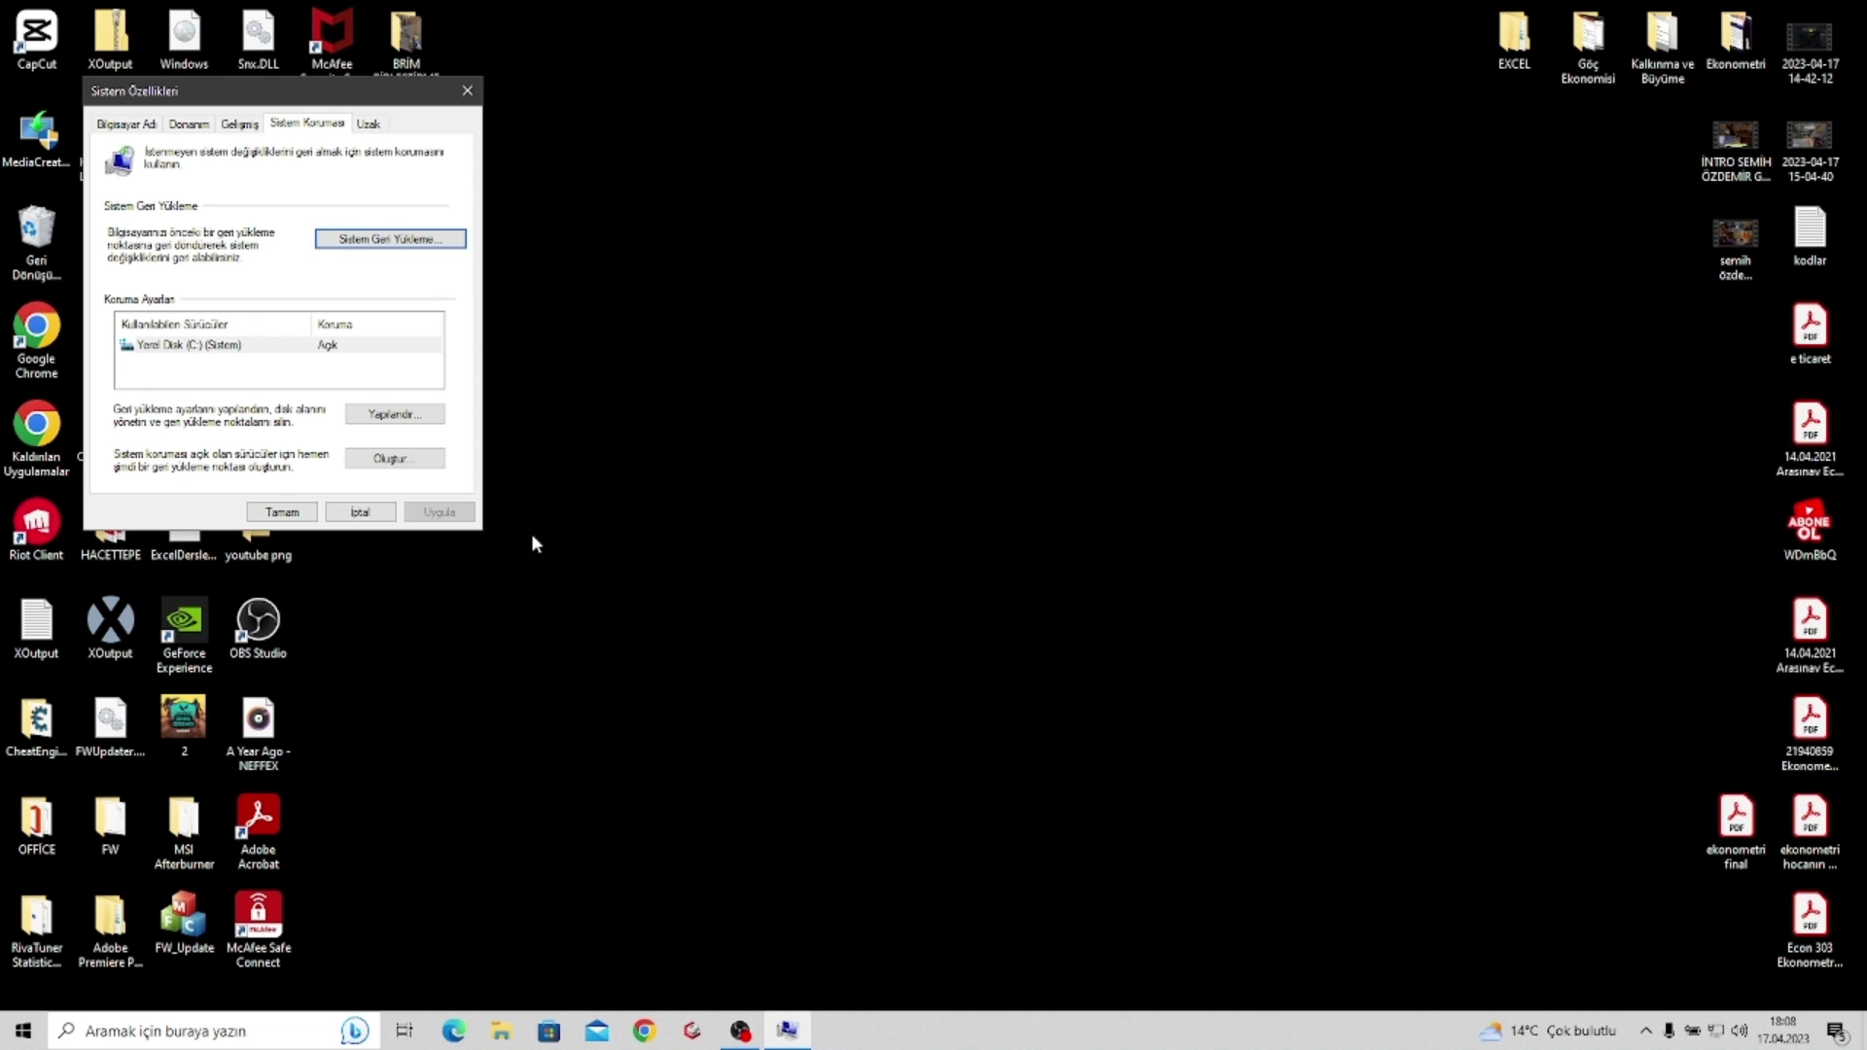
Begin creating a restore point described as "df", cancel it and close System Properties
click(393, 460)
text(df)
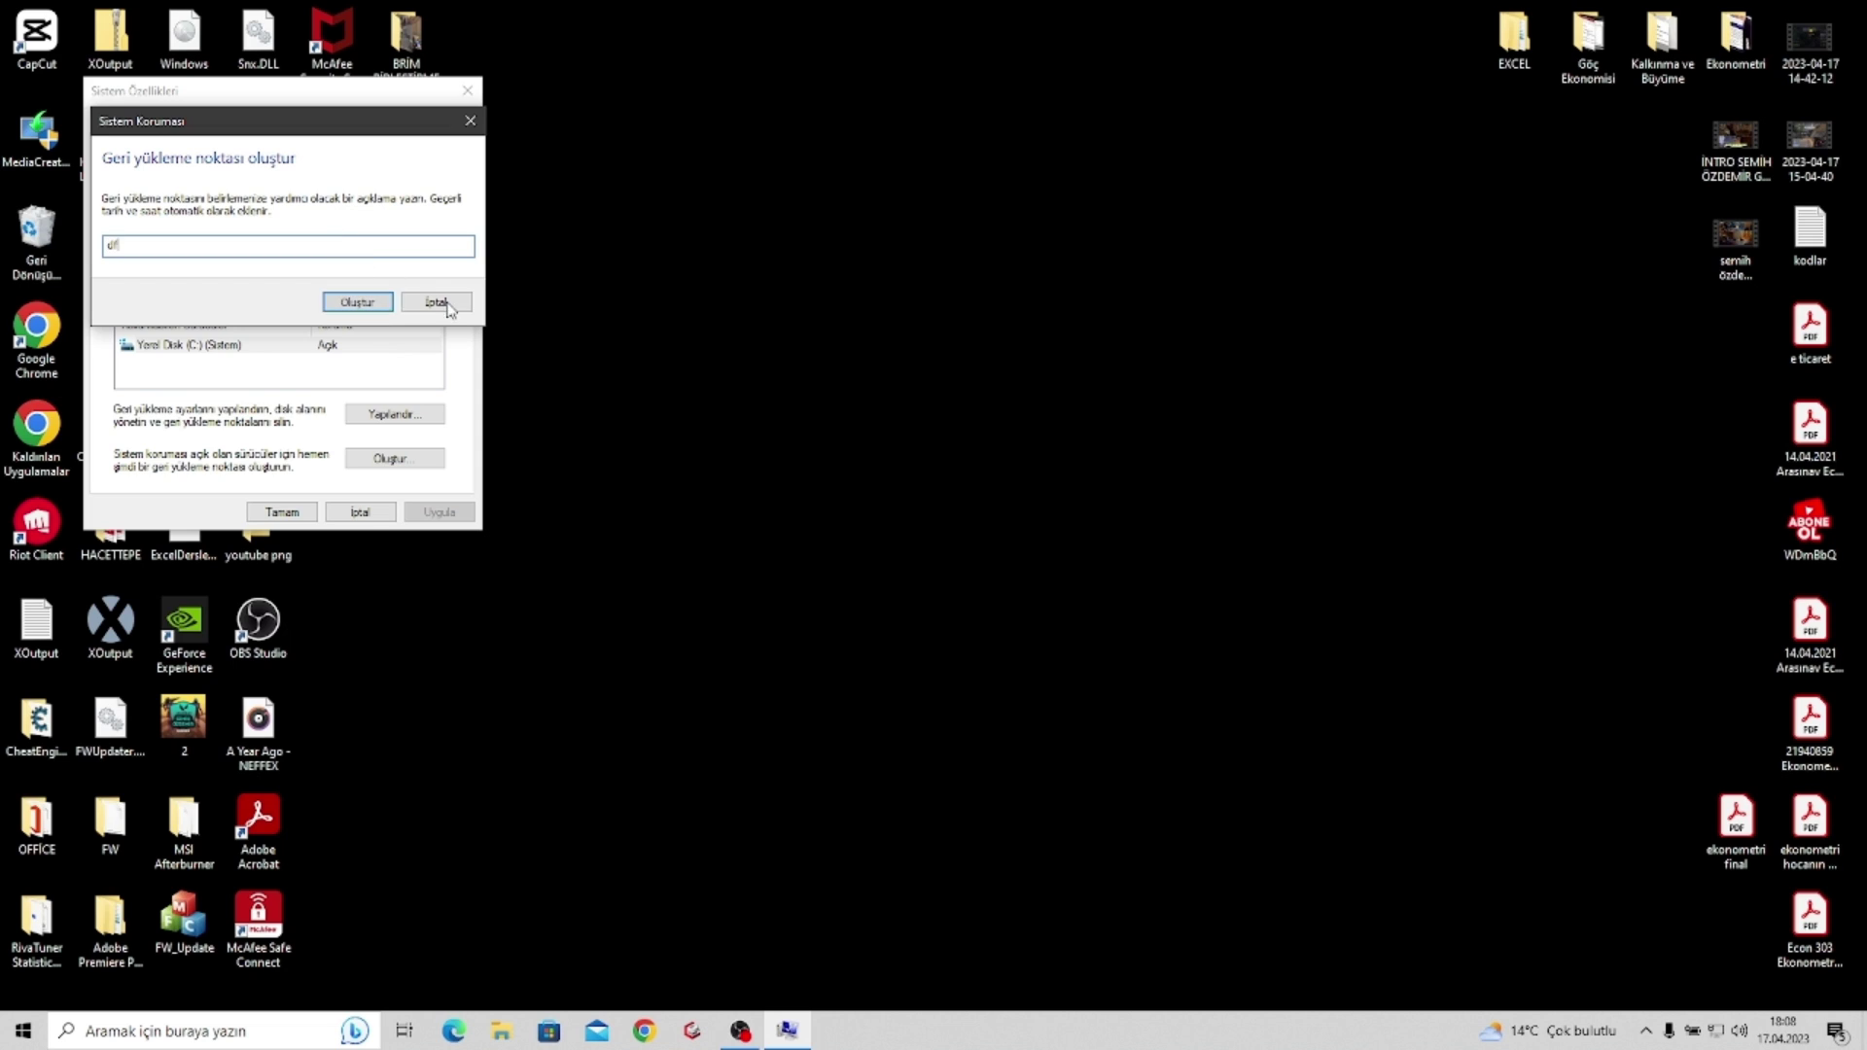
click(435, 302)
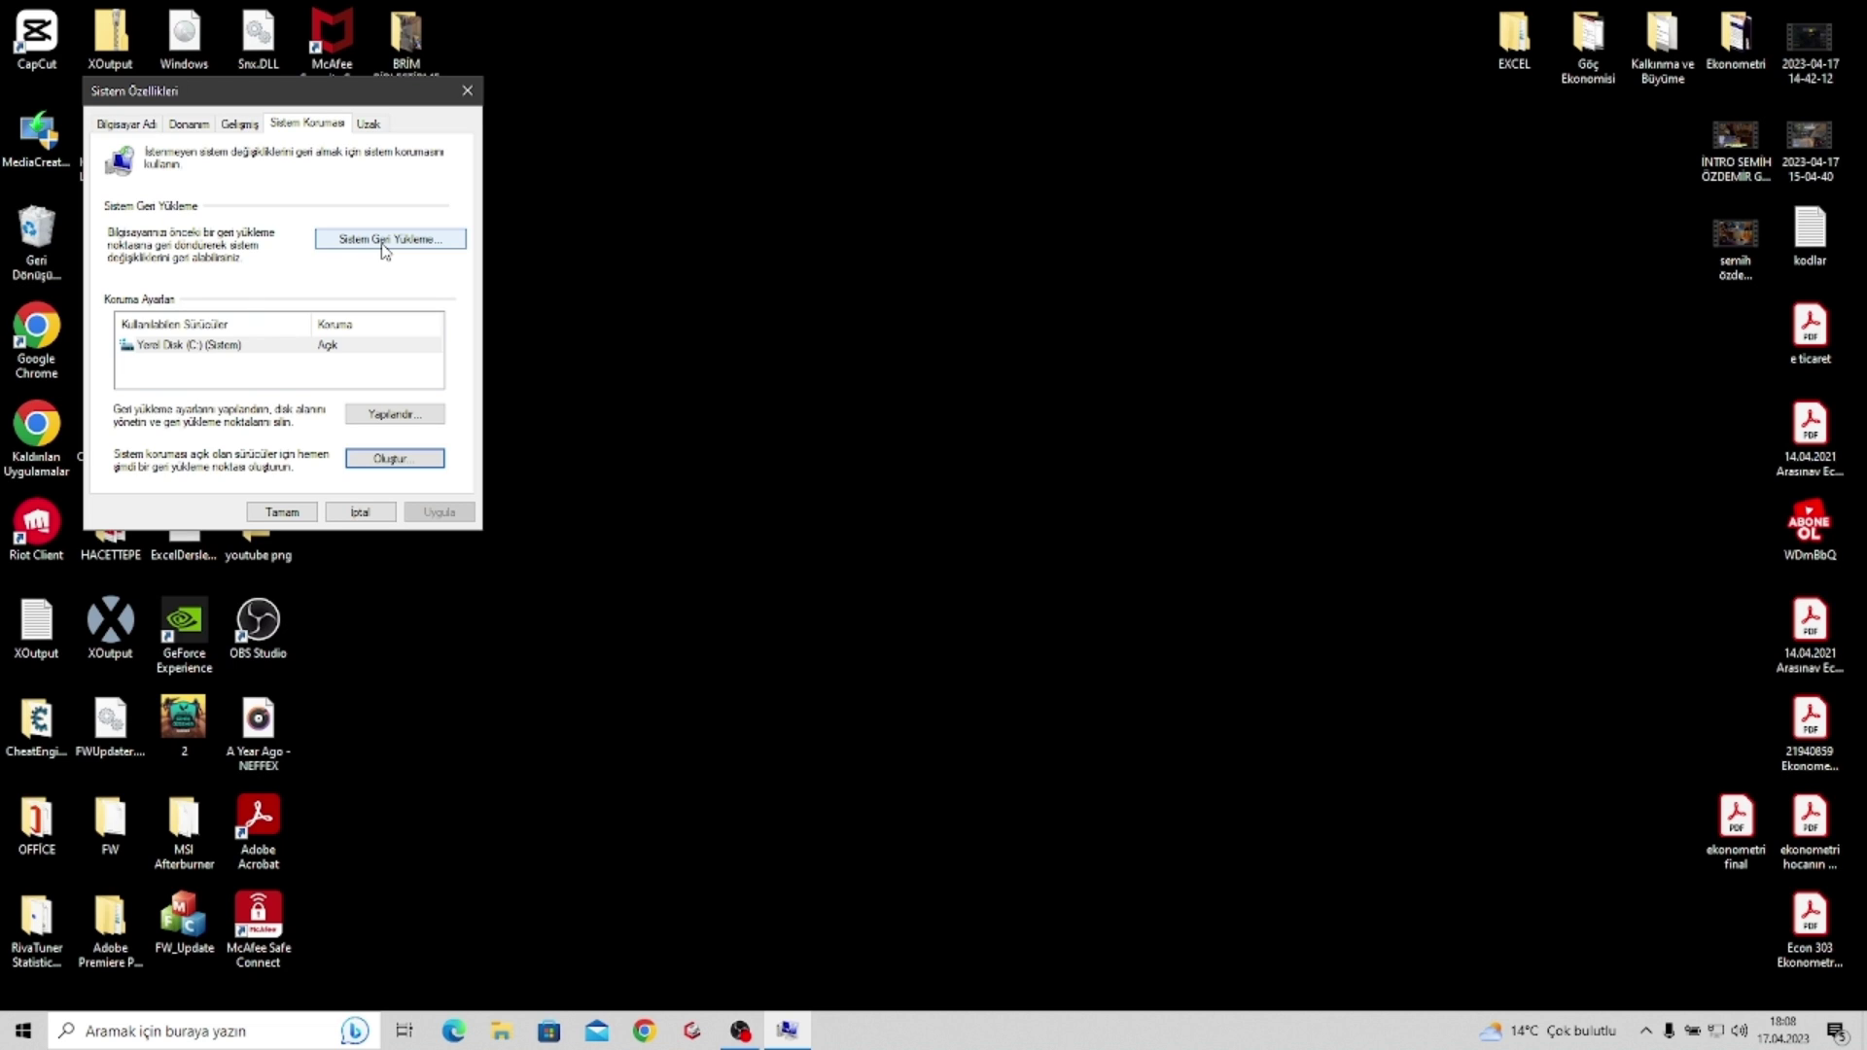
click(476, 86)
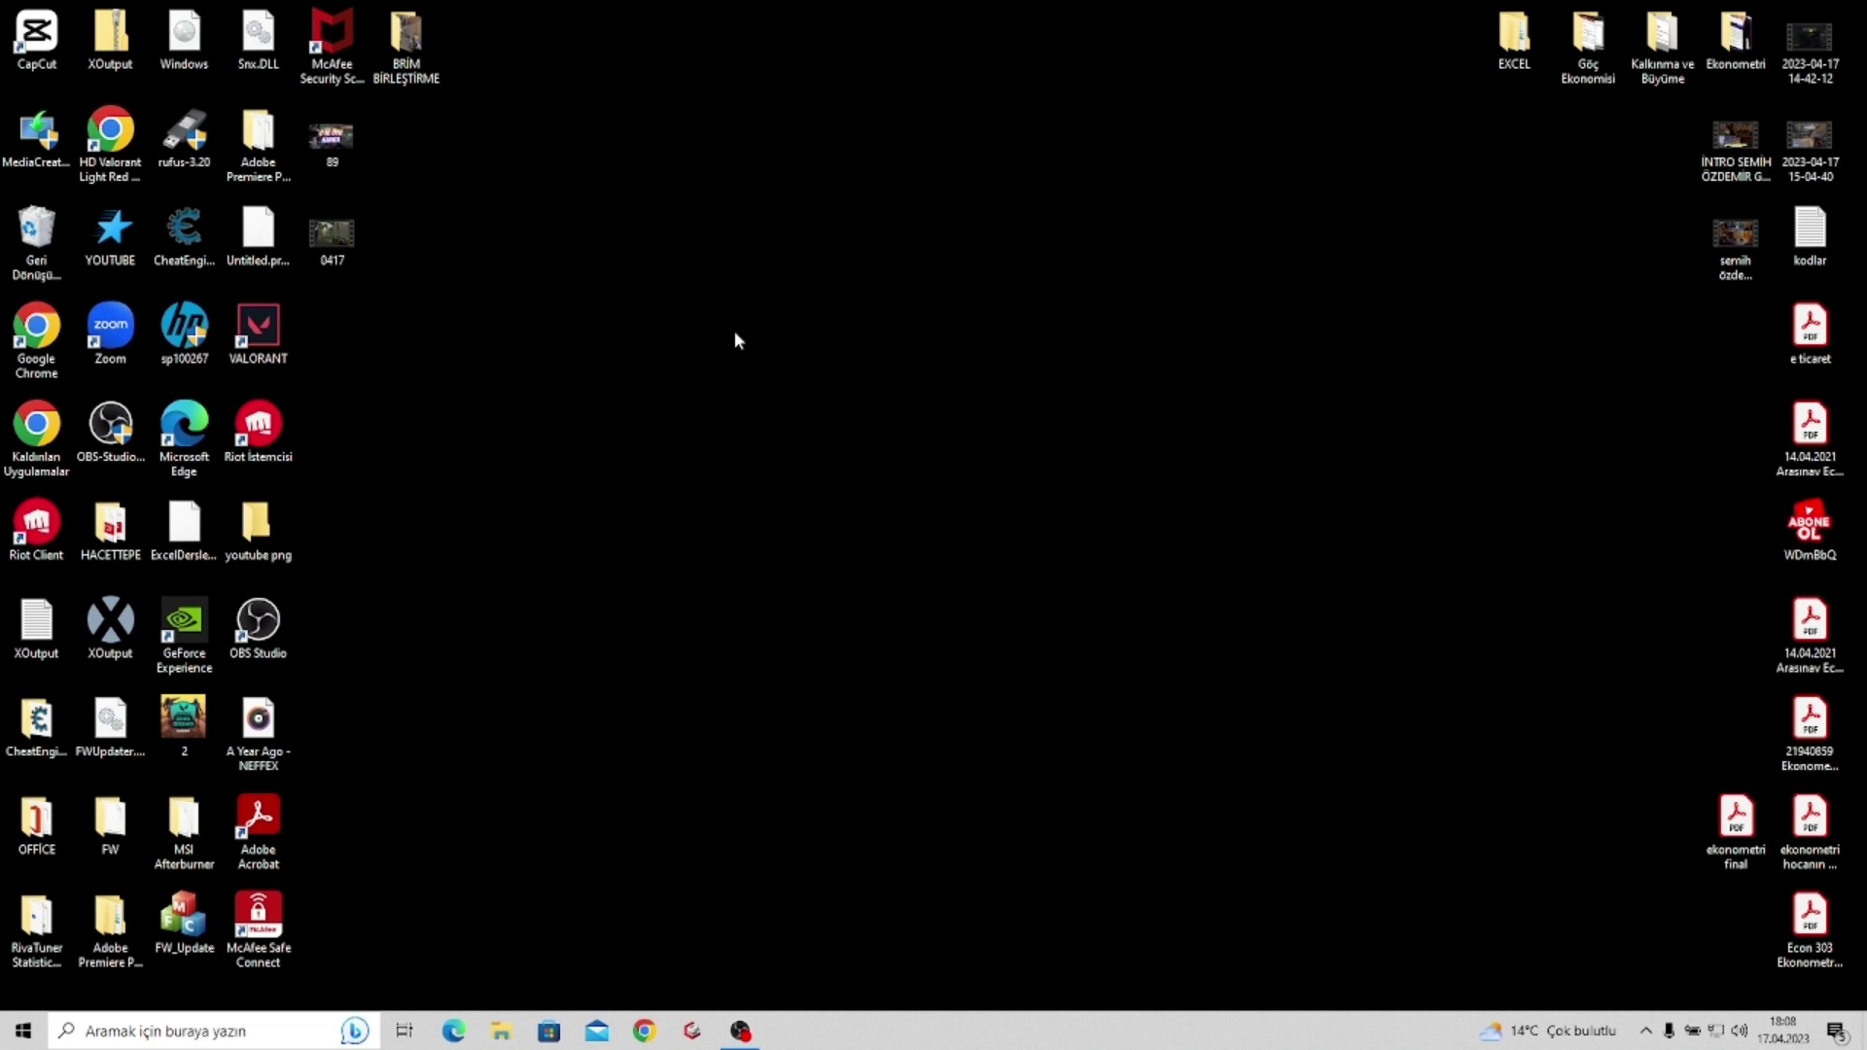
In the VALORANT shortcut's compatibility properties, keep full-screen optimizations disabled and apply the settings
right_click(272, 318)
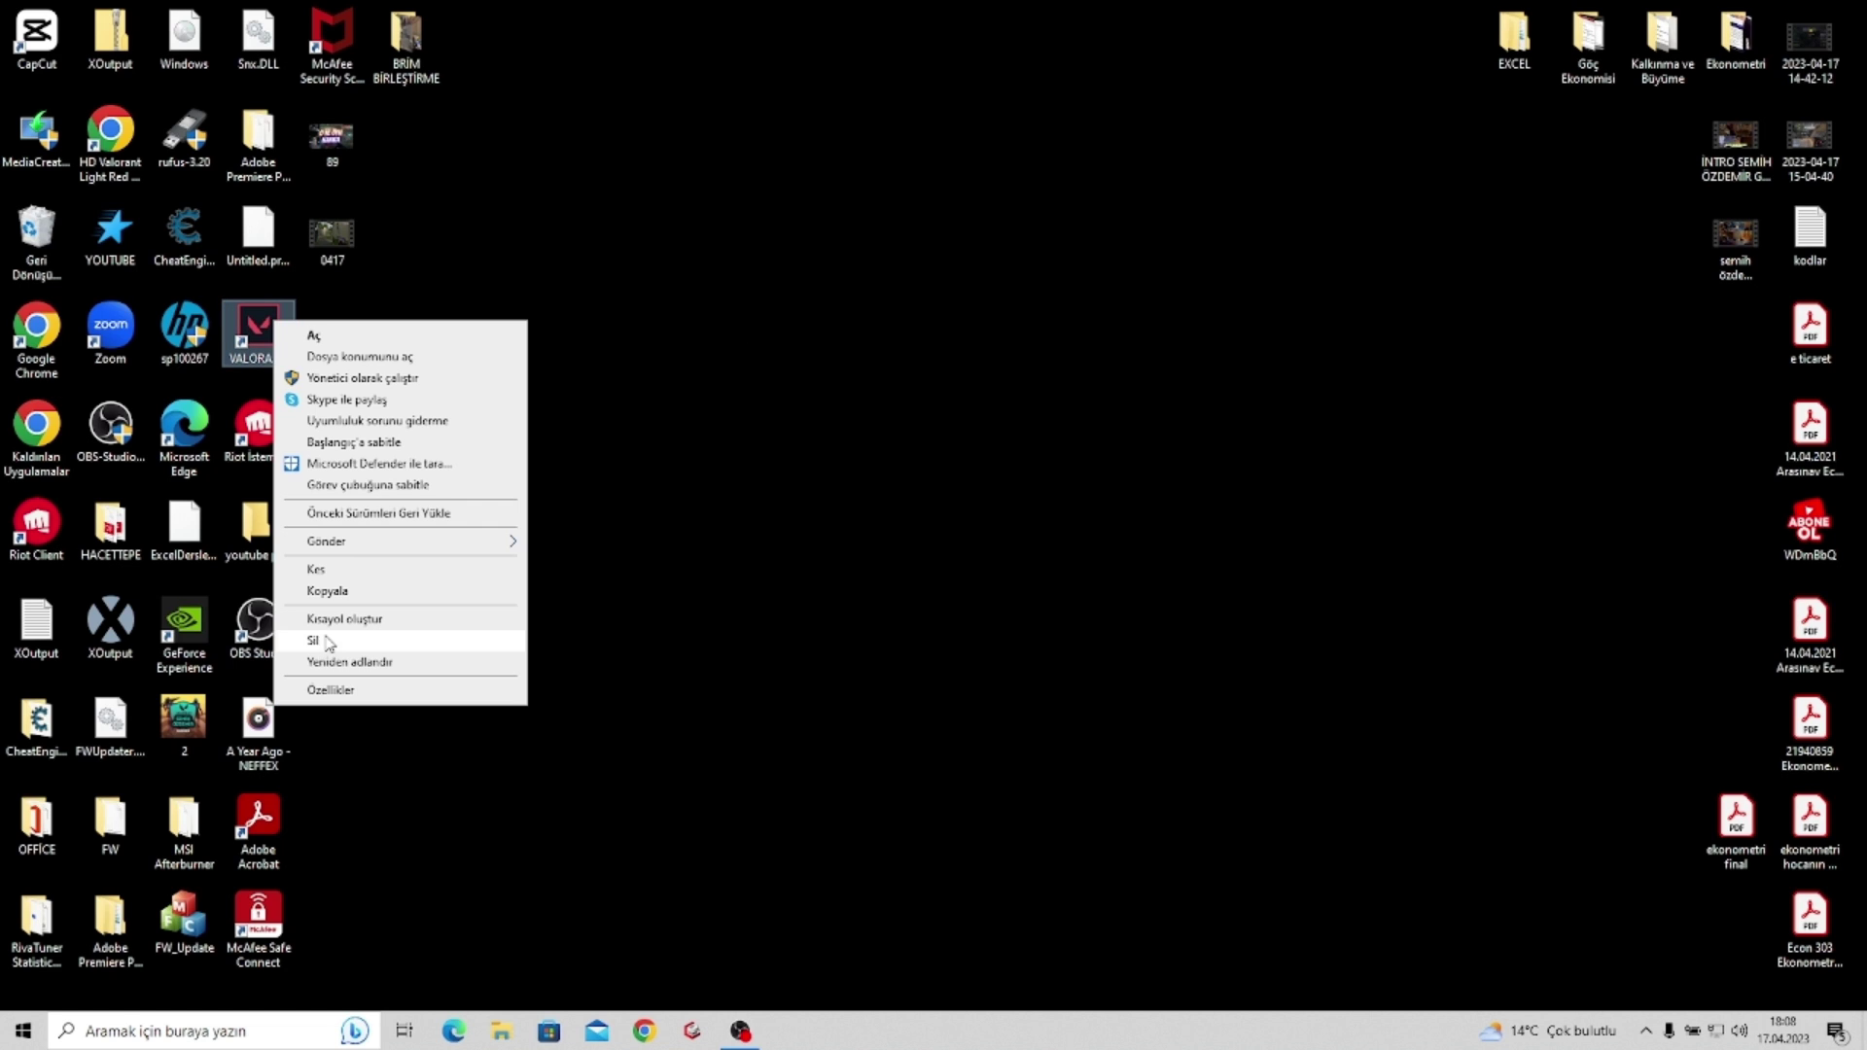
click(393, 693)
click(404, 370)
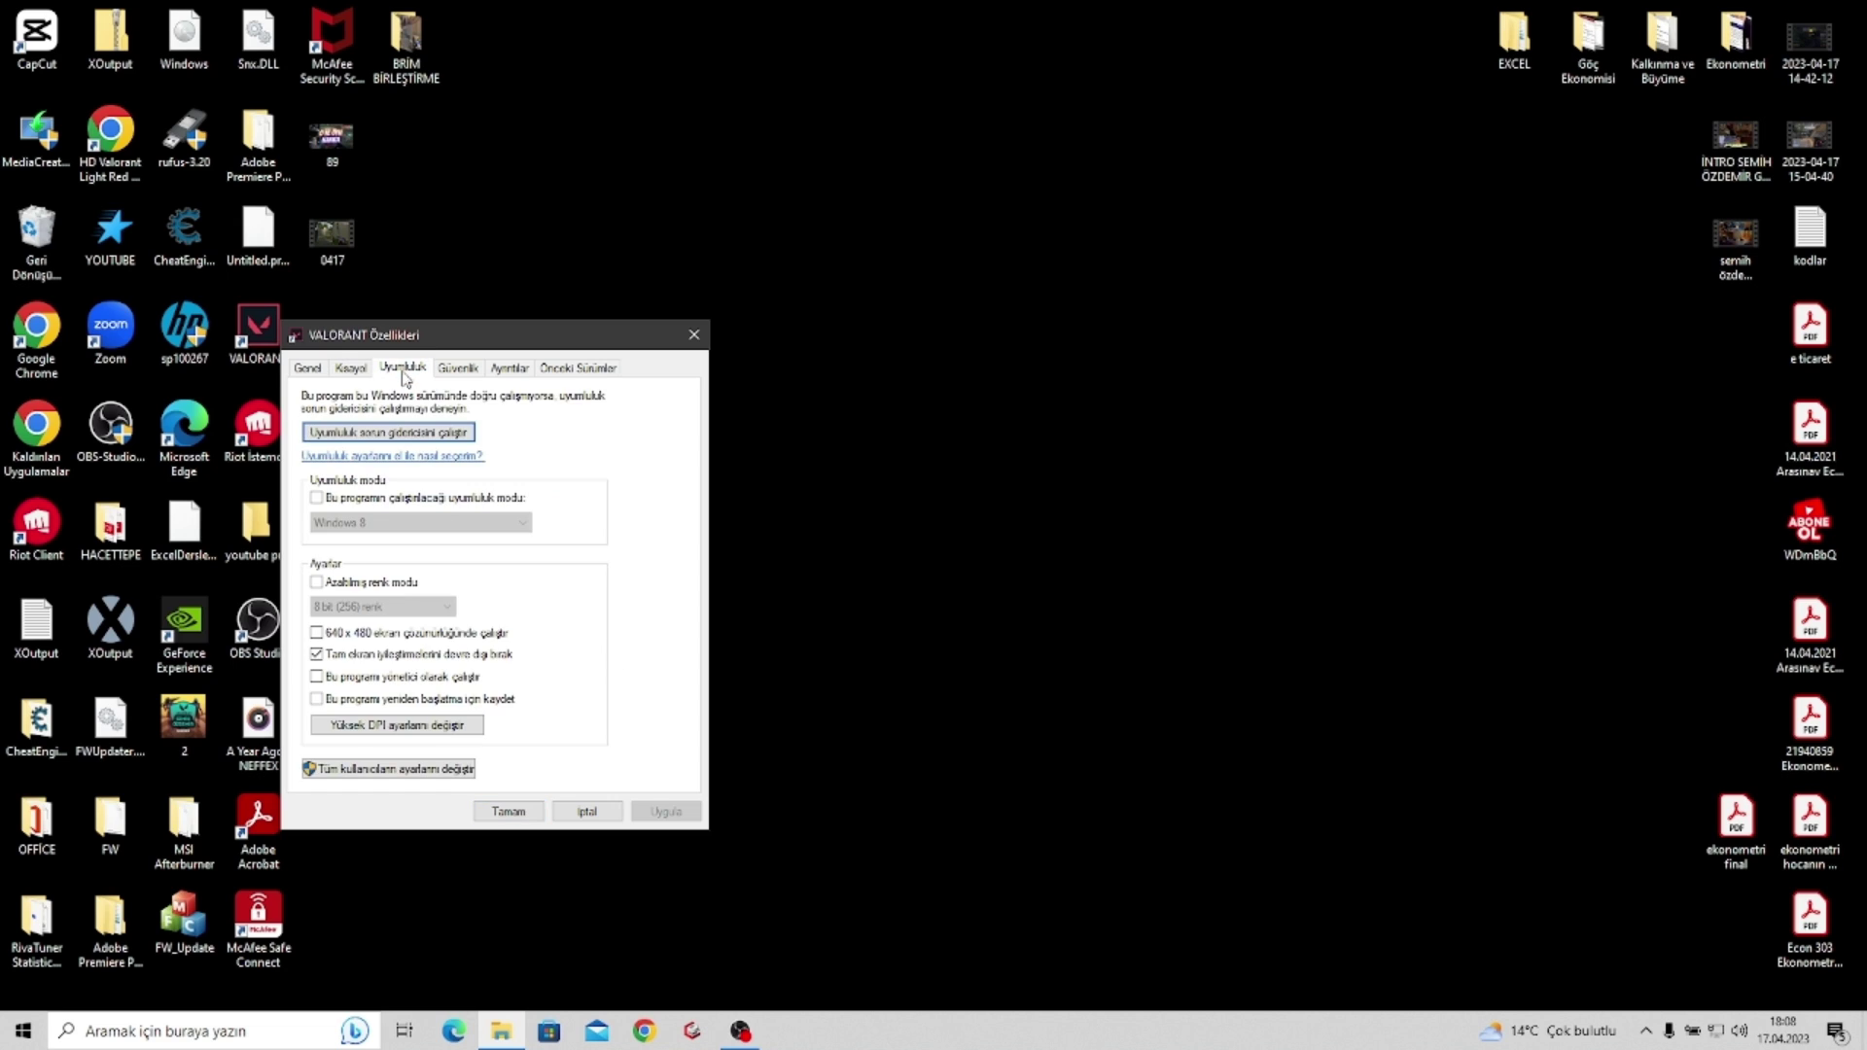
double_click(428, 661)
click(669, 813)
click(515, 812)
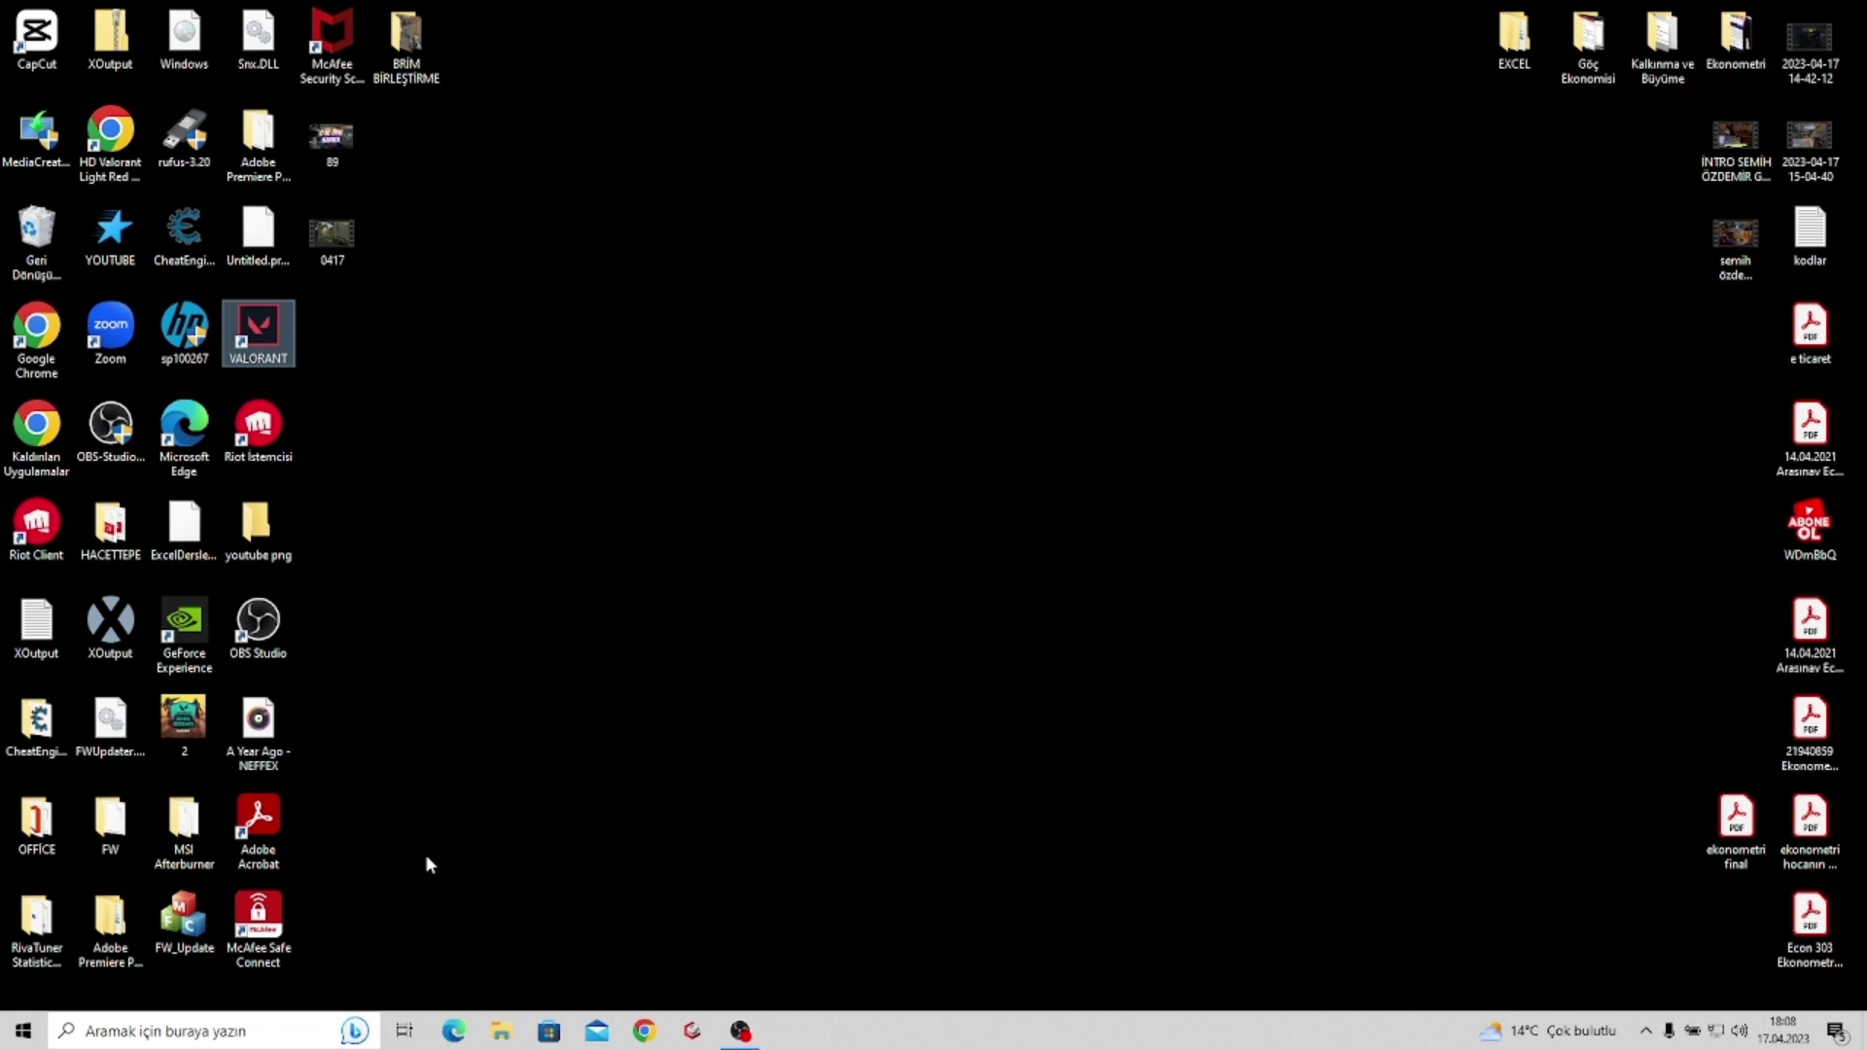
Search Windows for "grafik ayarları" and open the graphics settings
click(250, 1027)
text(grafik ayarları)
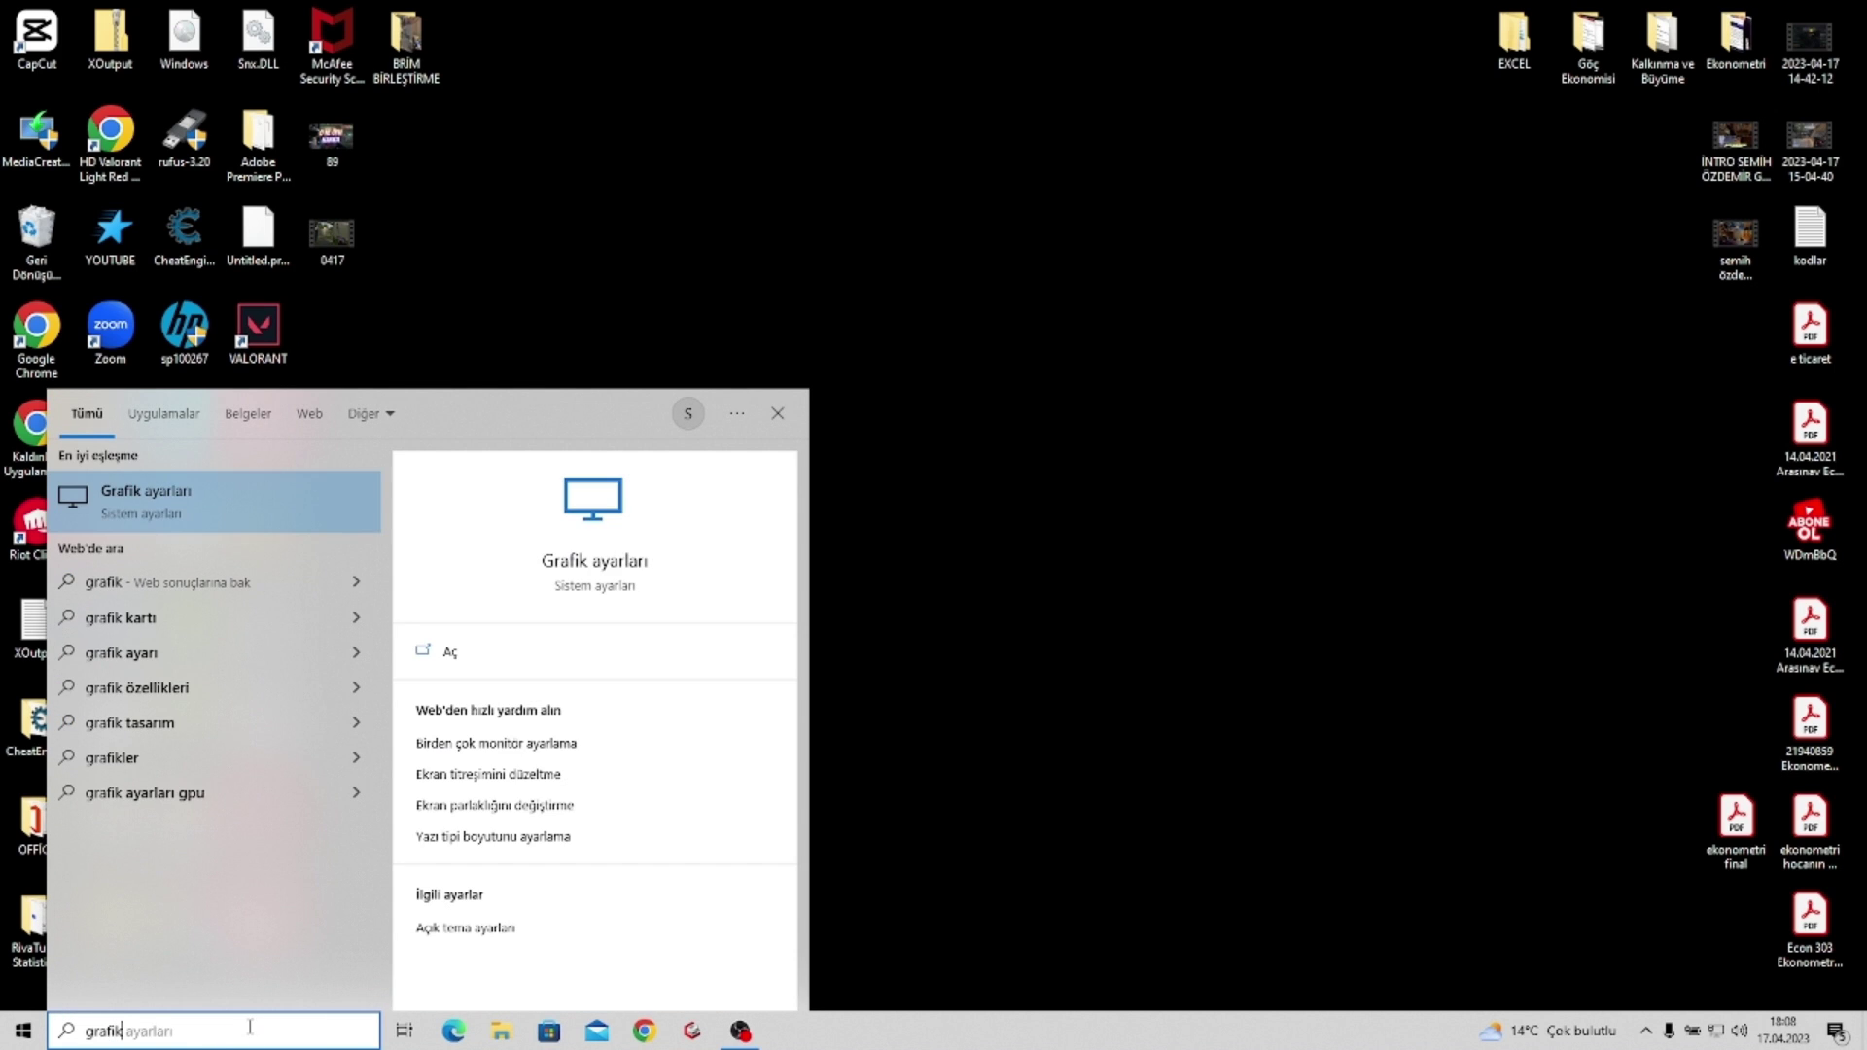
click(556, 554)
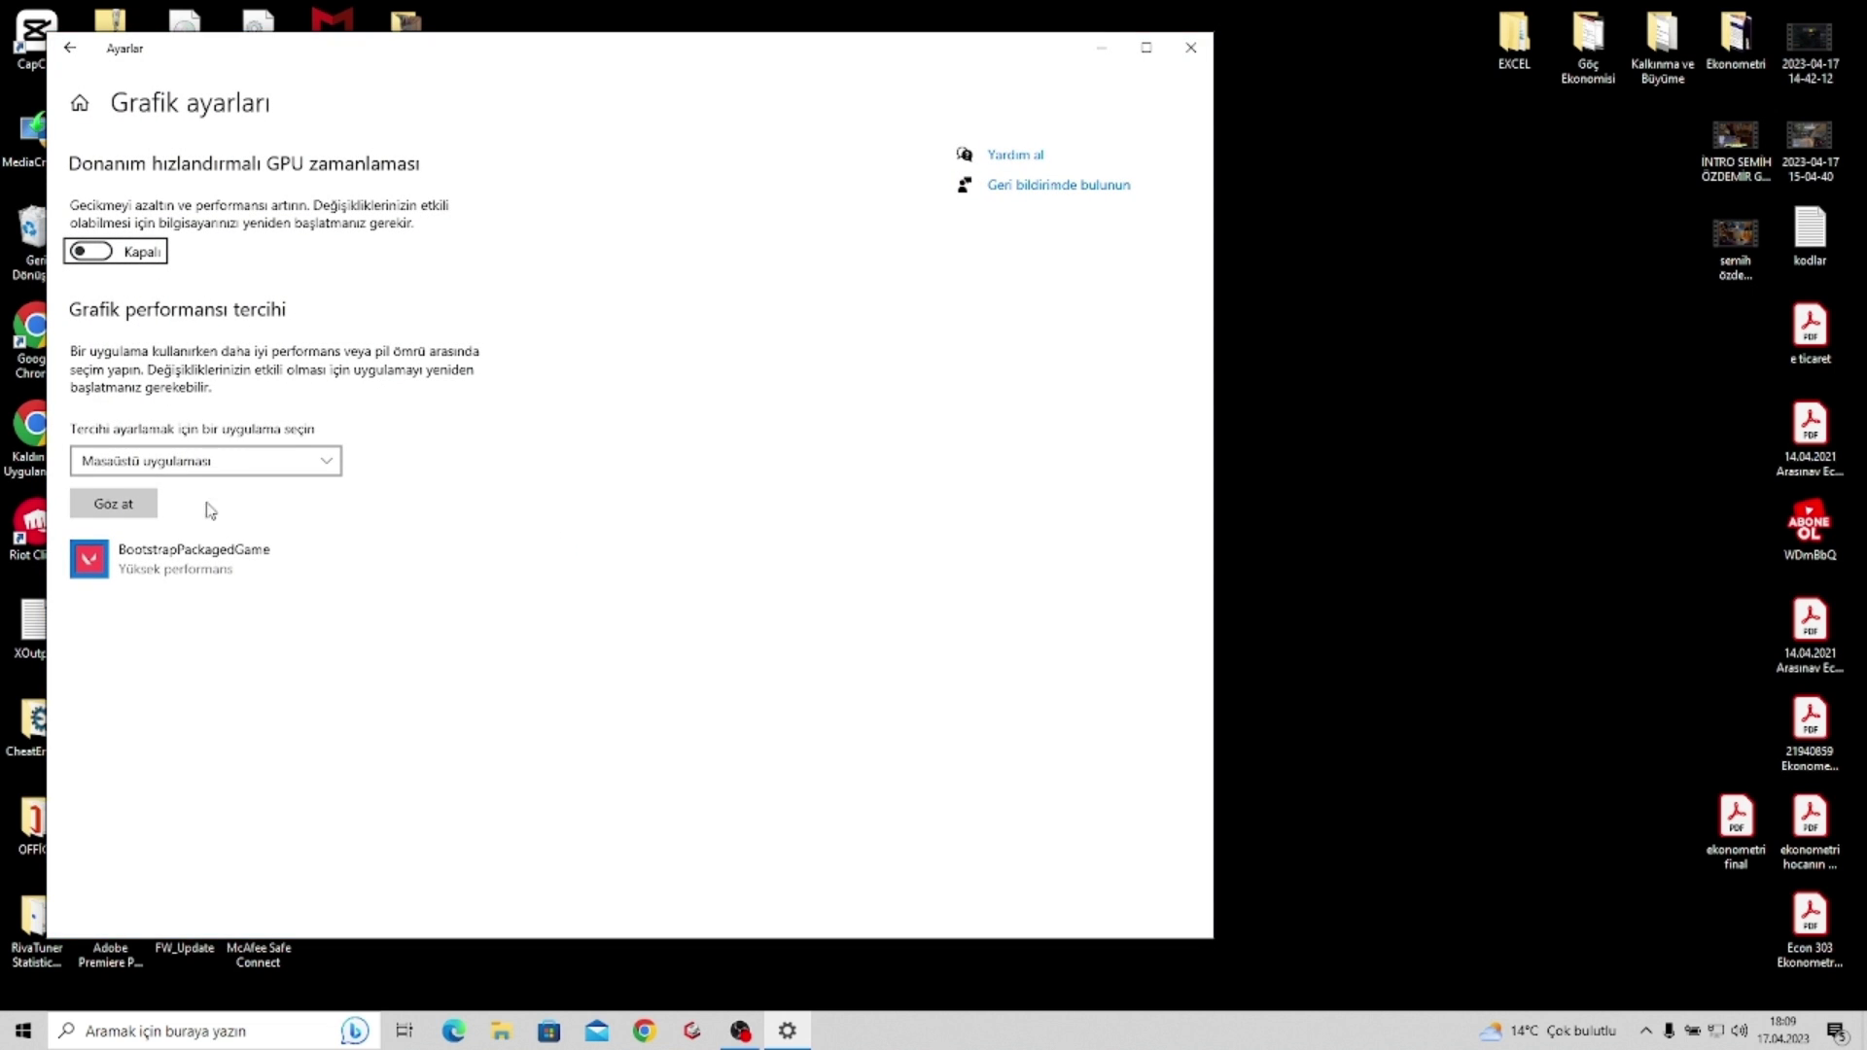
Try to add the VALORANT application from C:\Riot Games\VALORANT\live to the graphics performance list
click(161, 503)
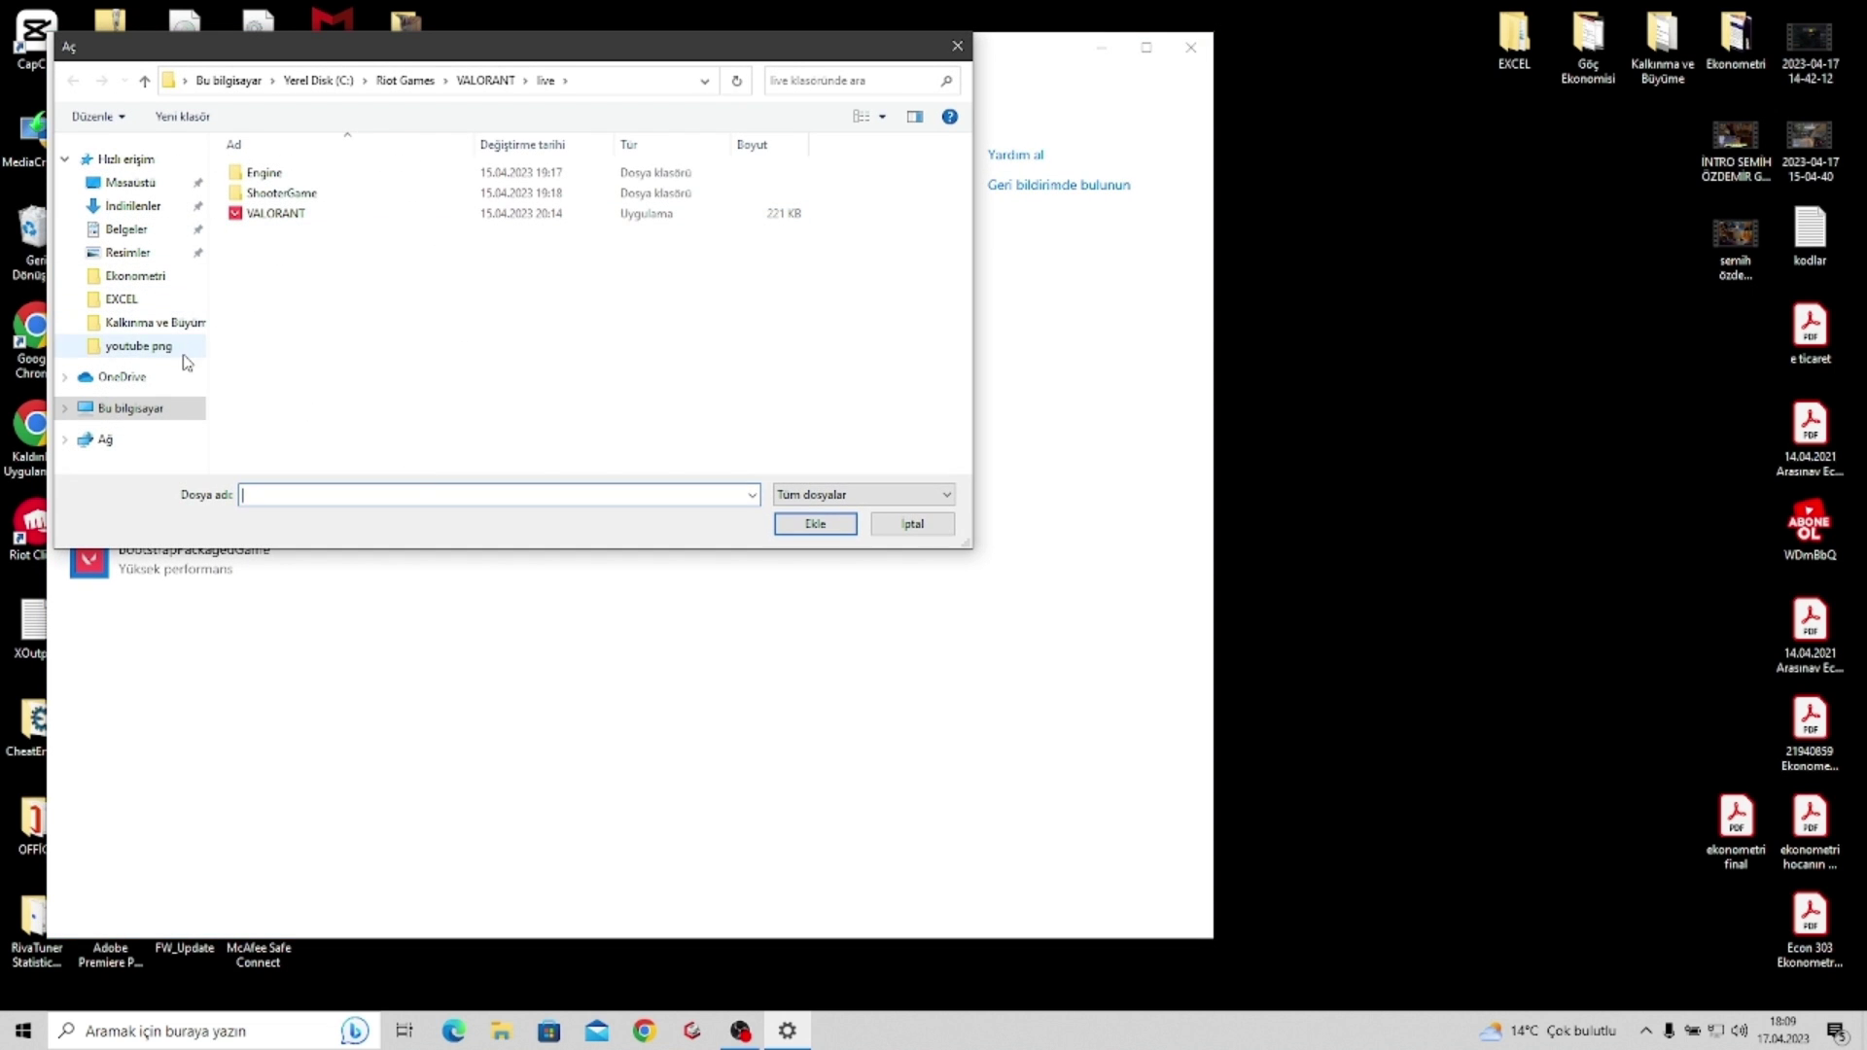
click(133, 409)
double_click(324, 392)
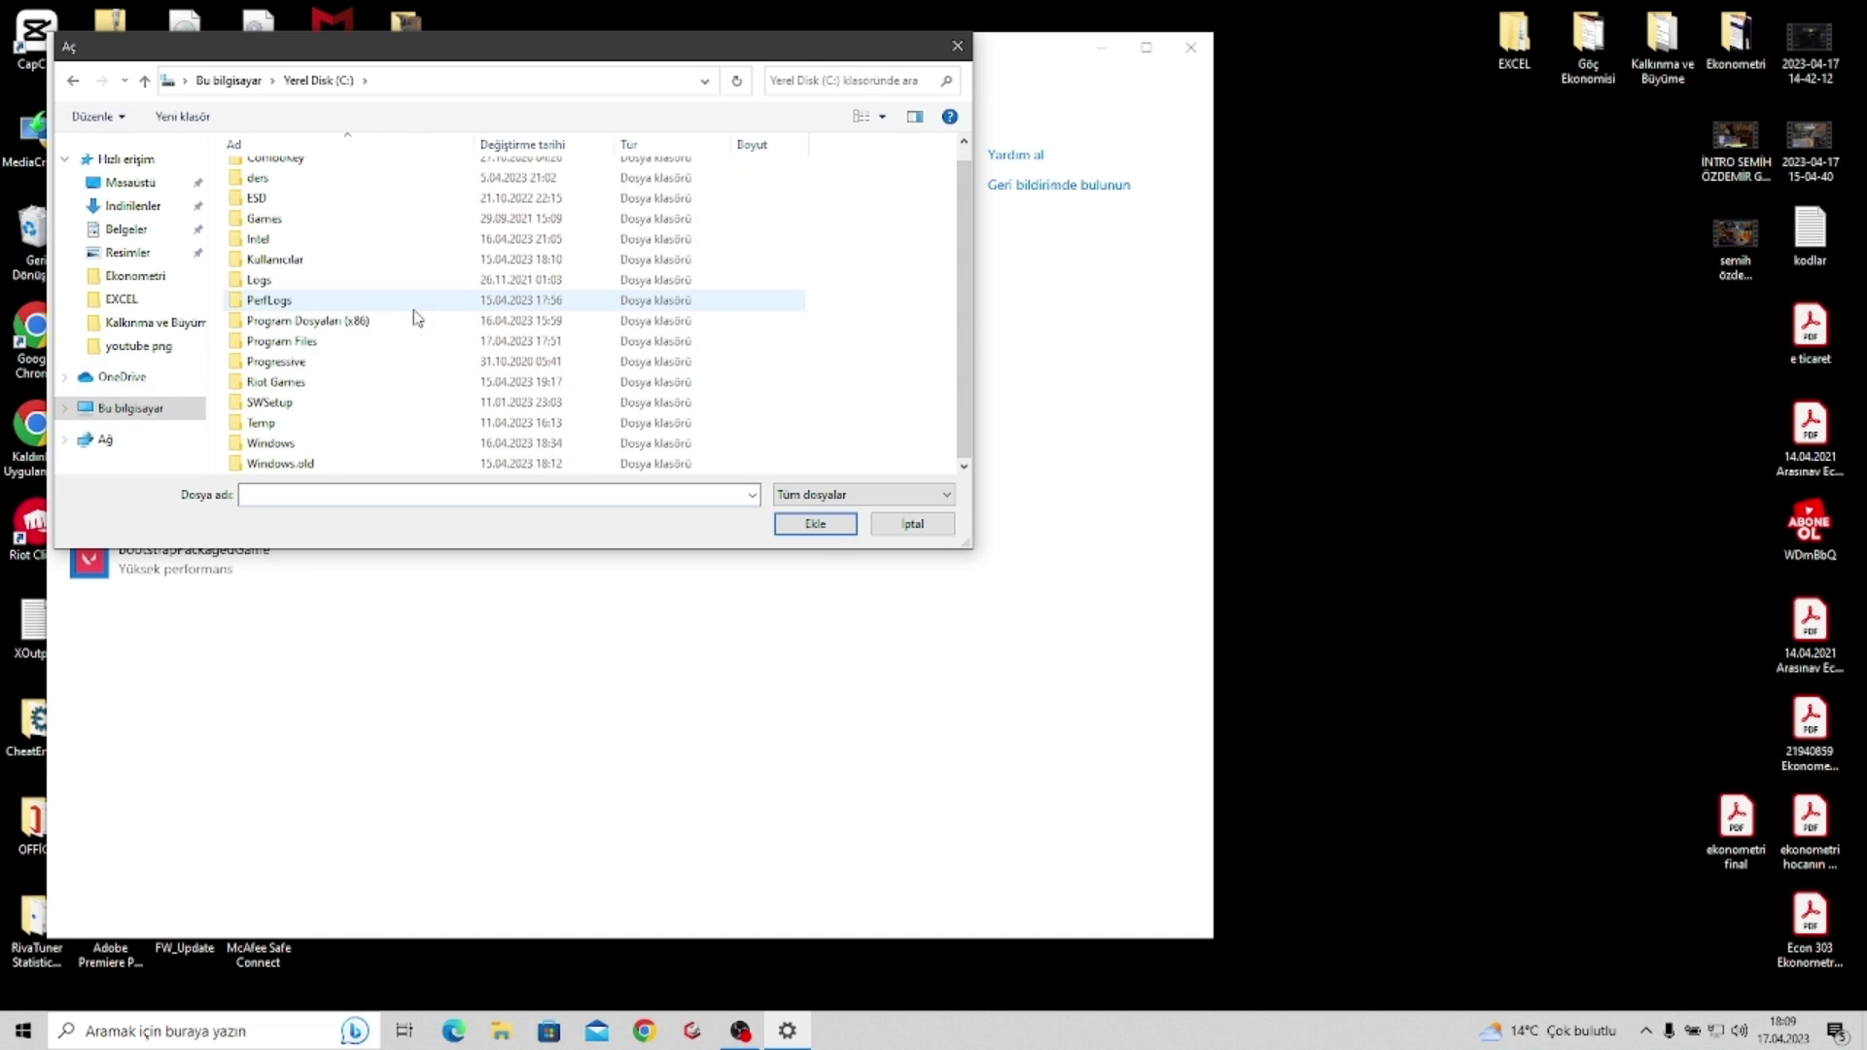
click(357, 387)
double_click(357, 387)
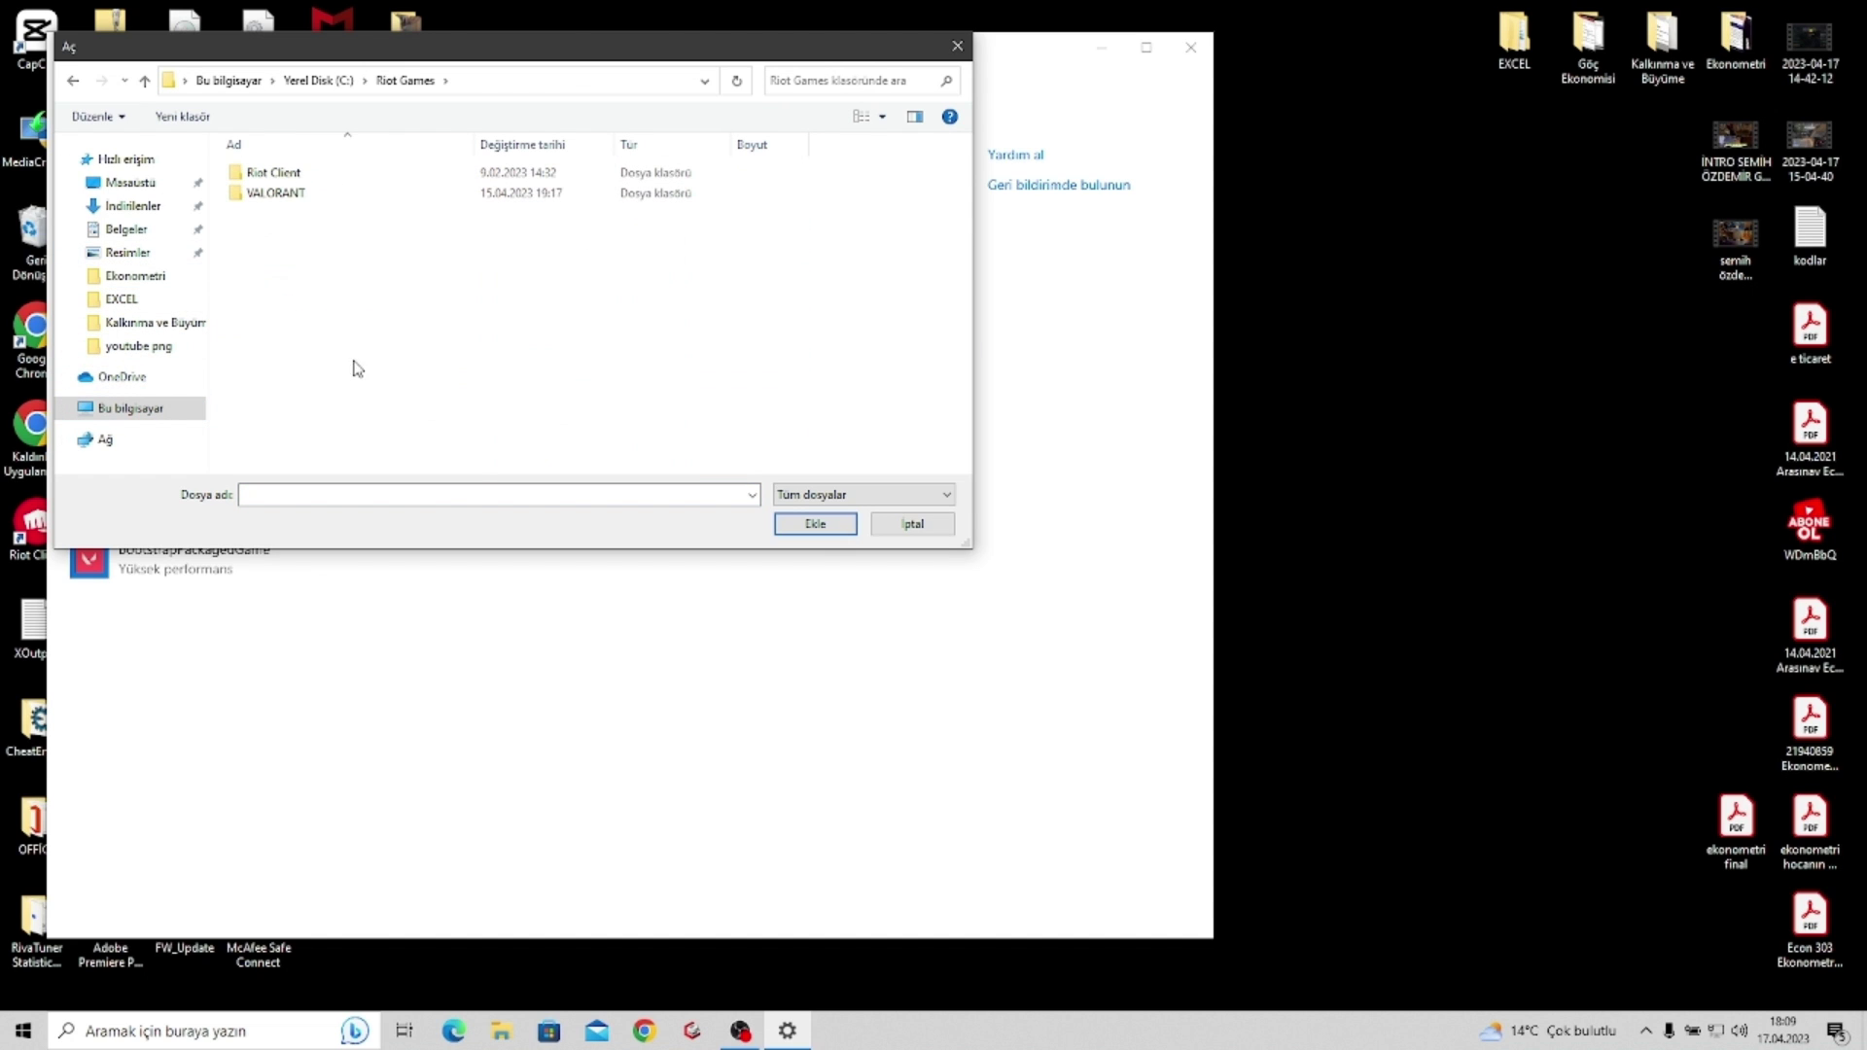
double_click(420, 194)
double_click(425, 179)
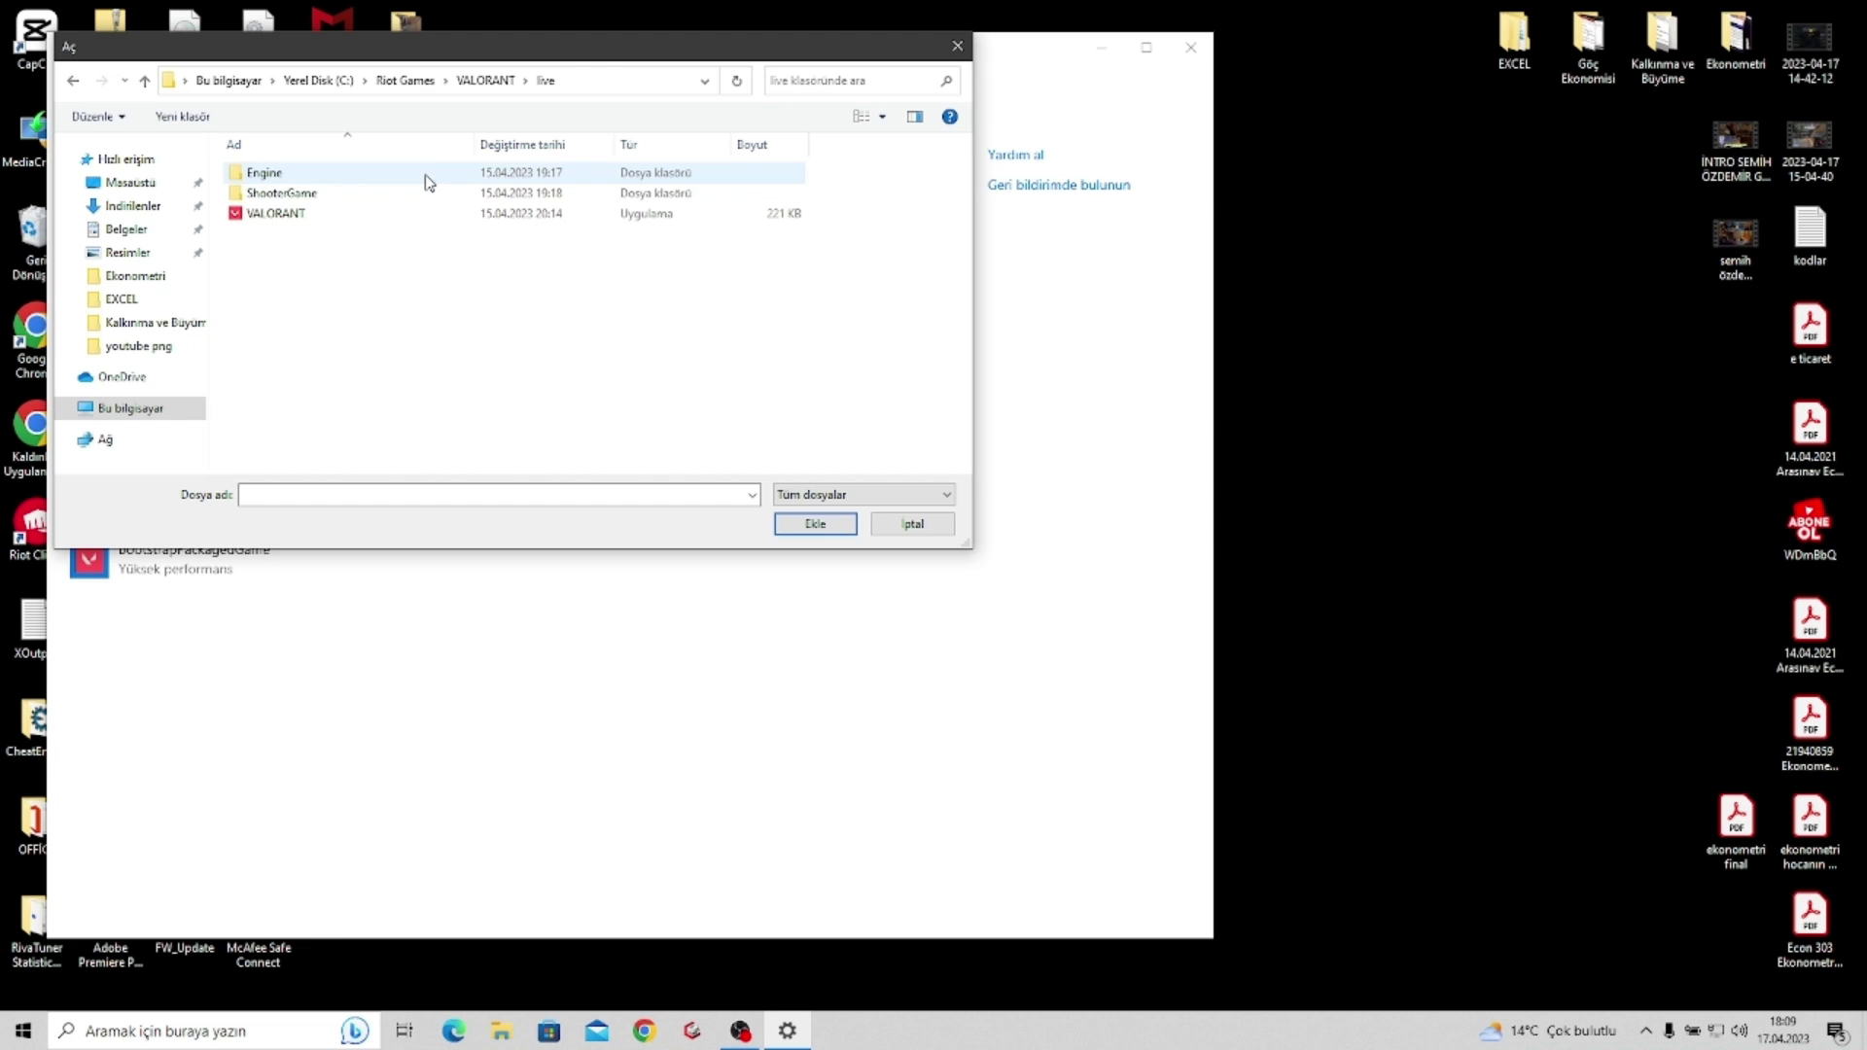
double_click(364, 212)
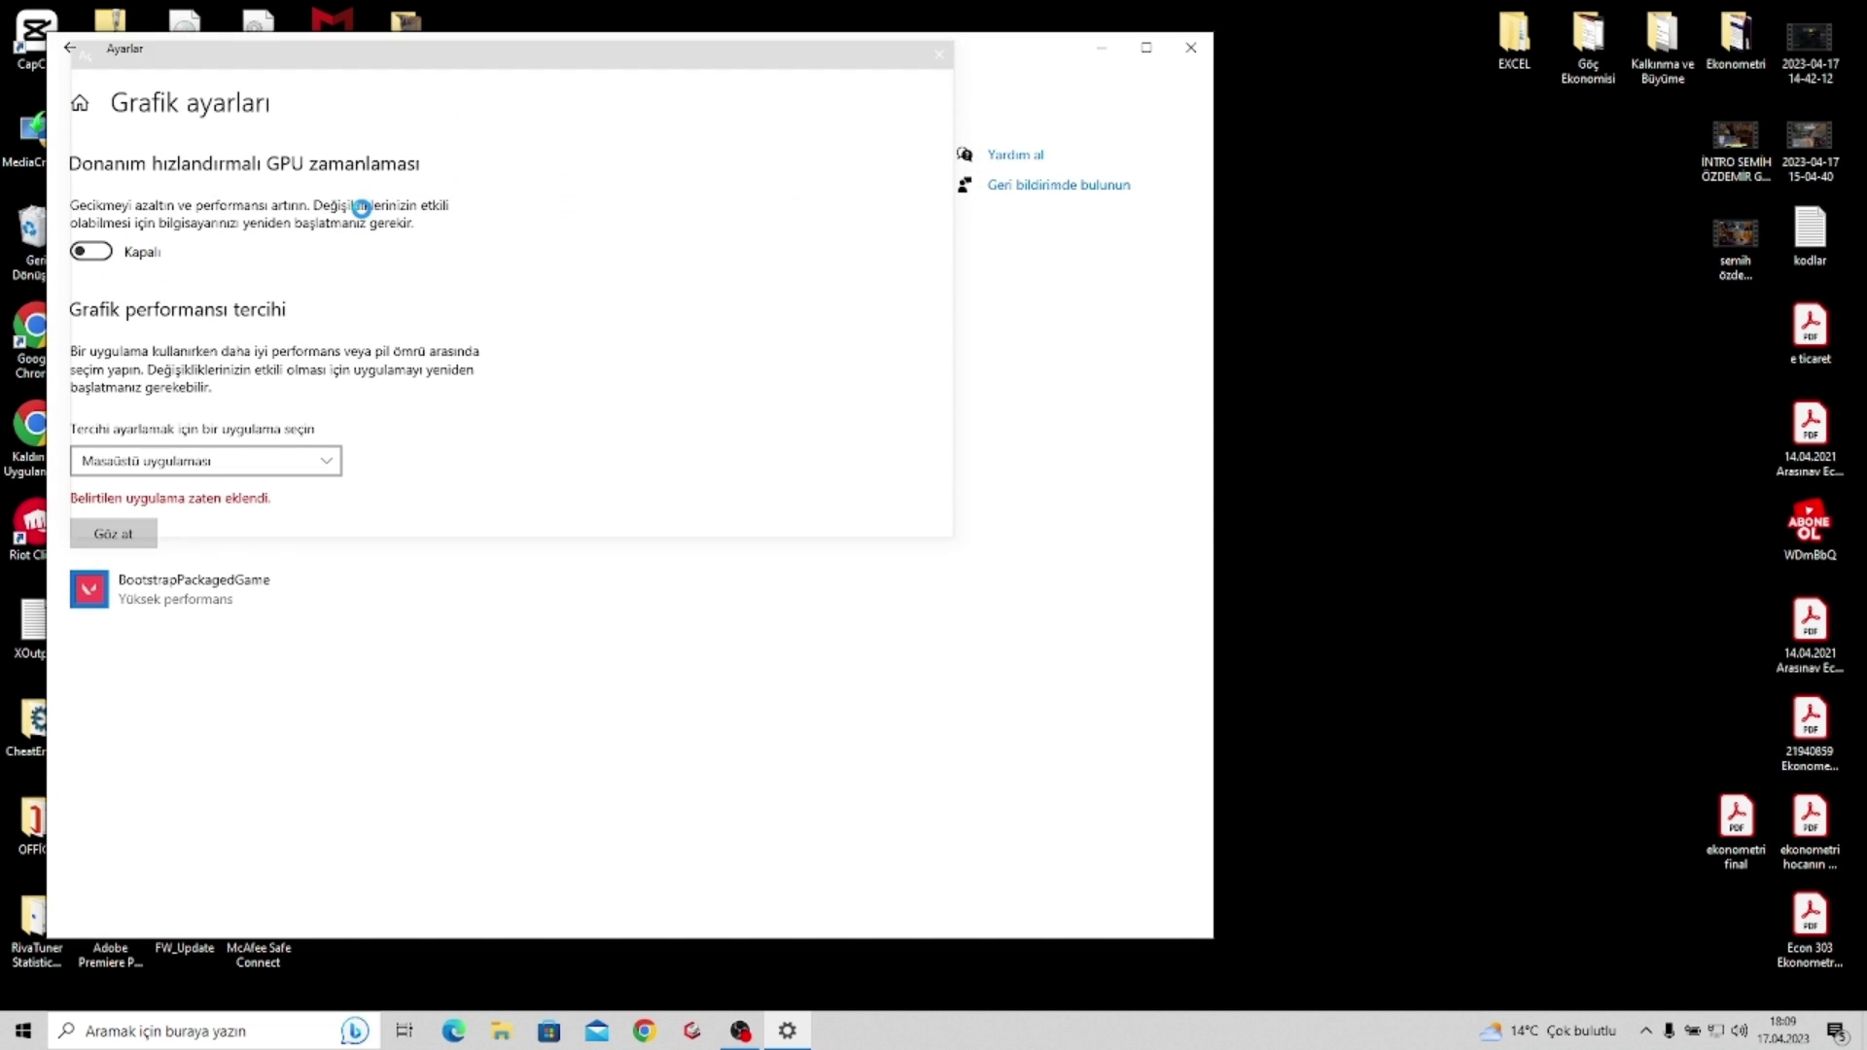
Save the graphics preference of BootstrapPackagedGame as Yüksek performans and close the settings
click(255, 585)
click(352, 669)
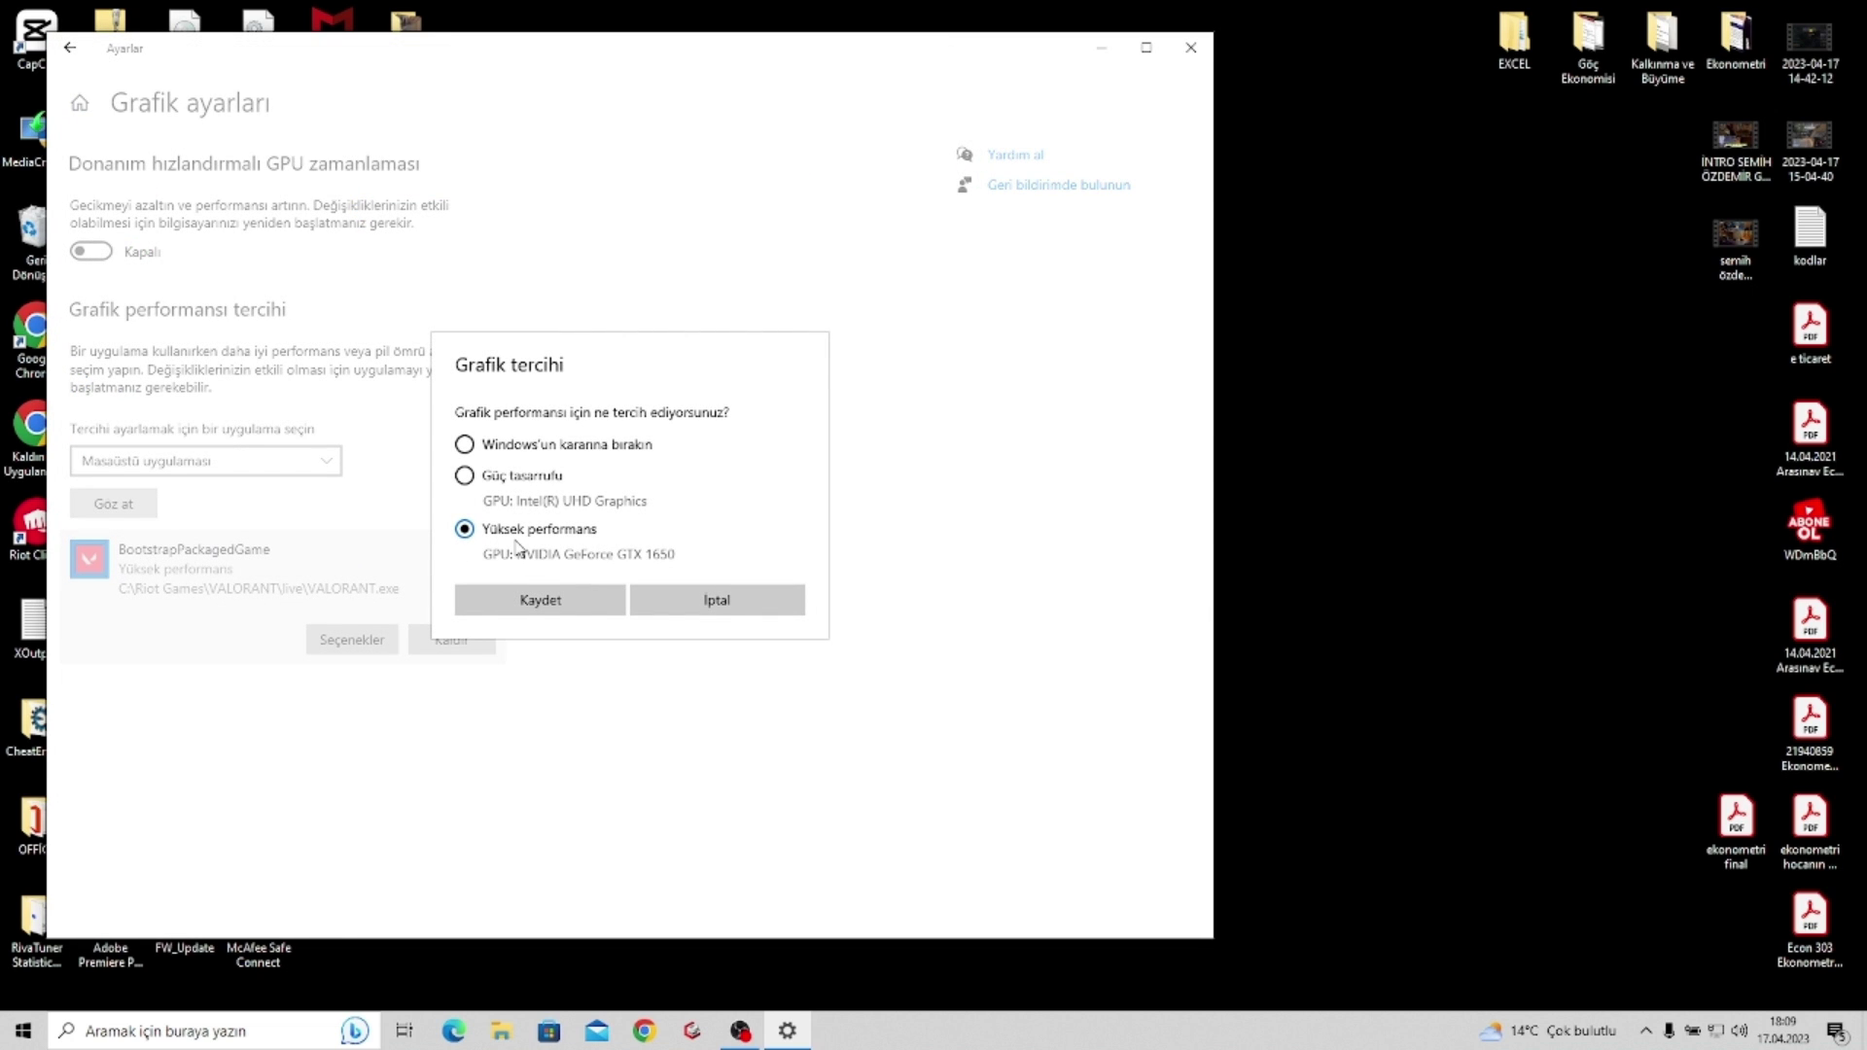
click(534, 599)
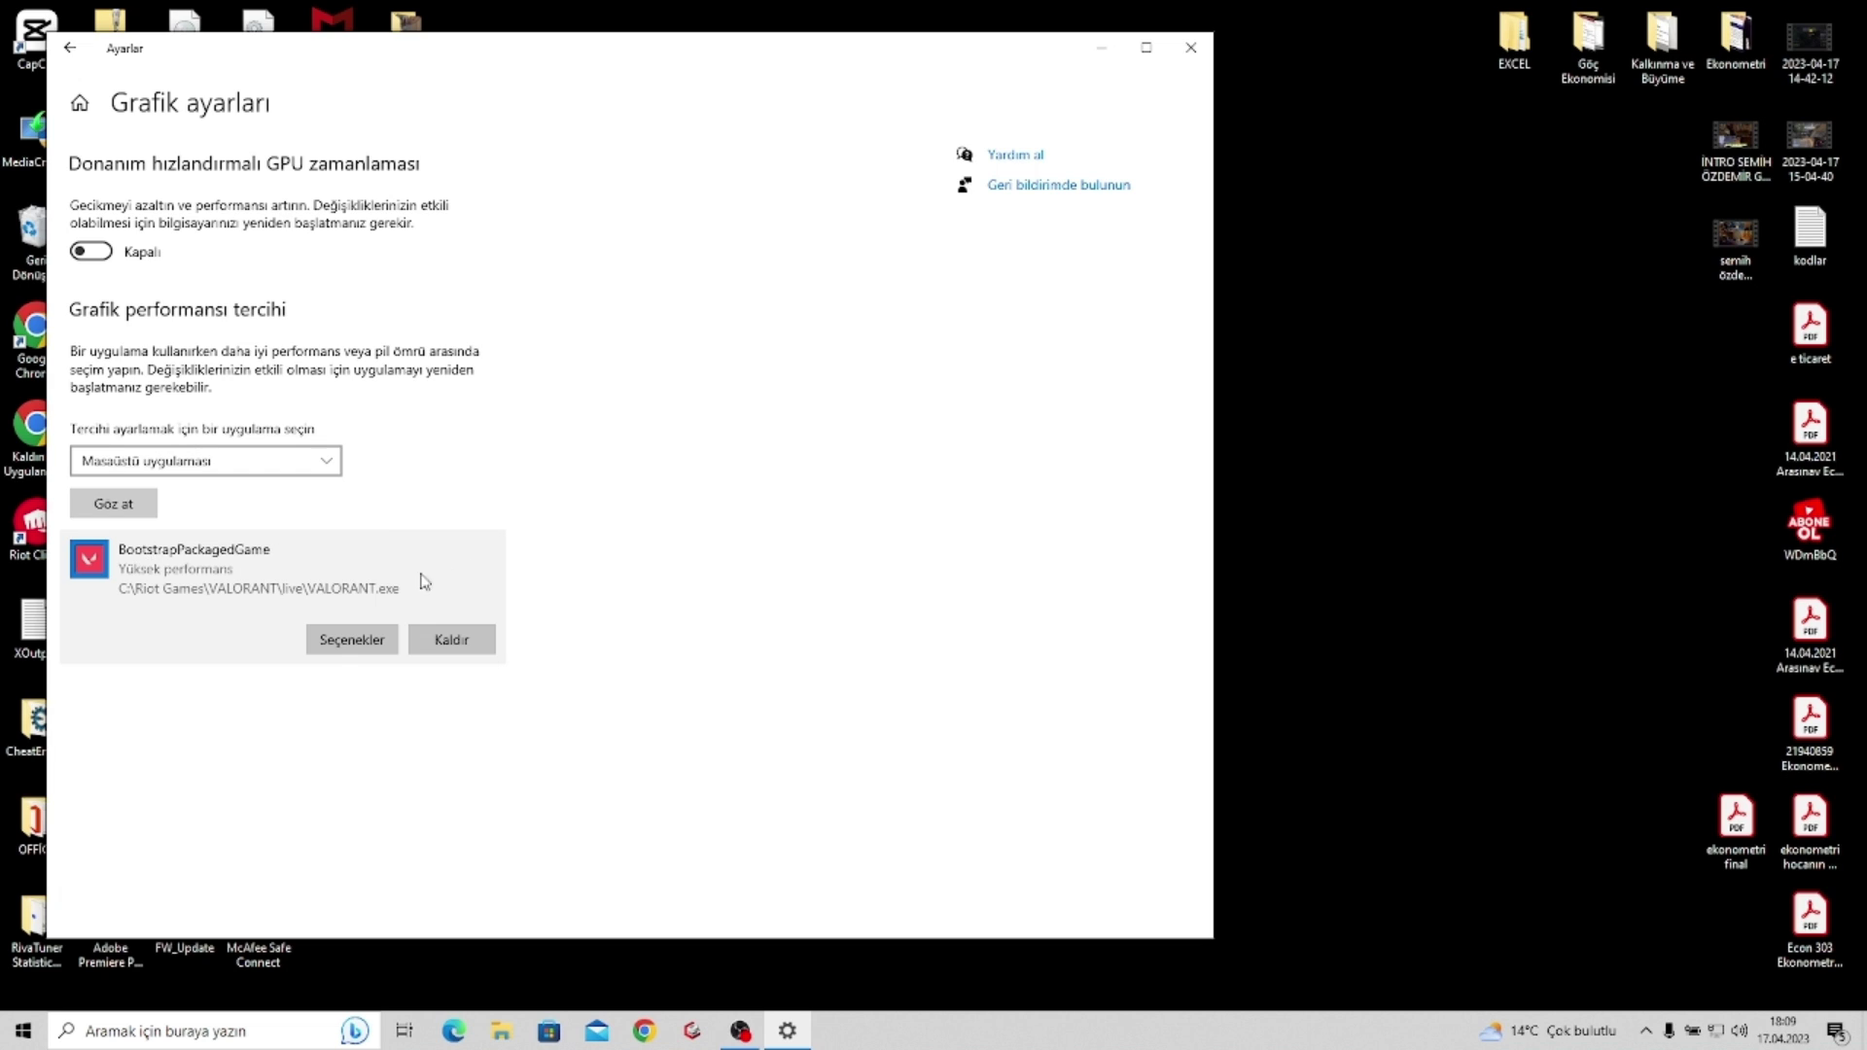
click(1190, 47)
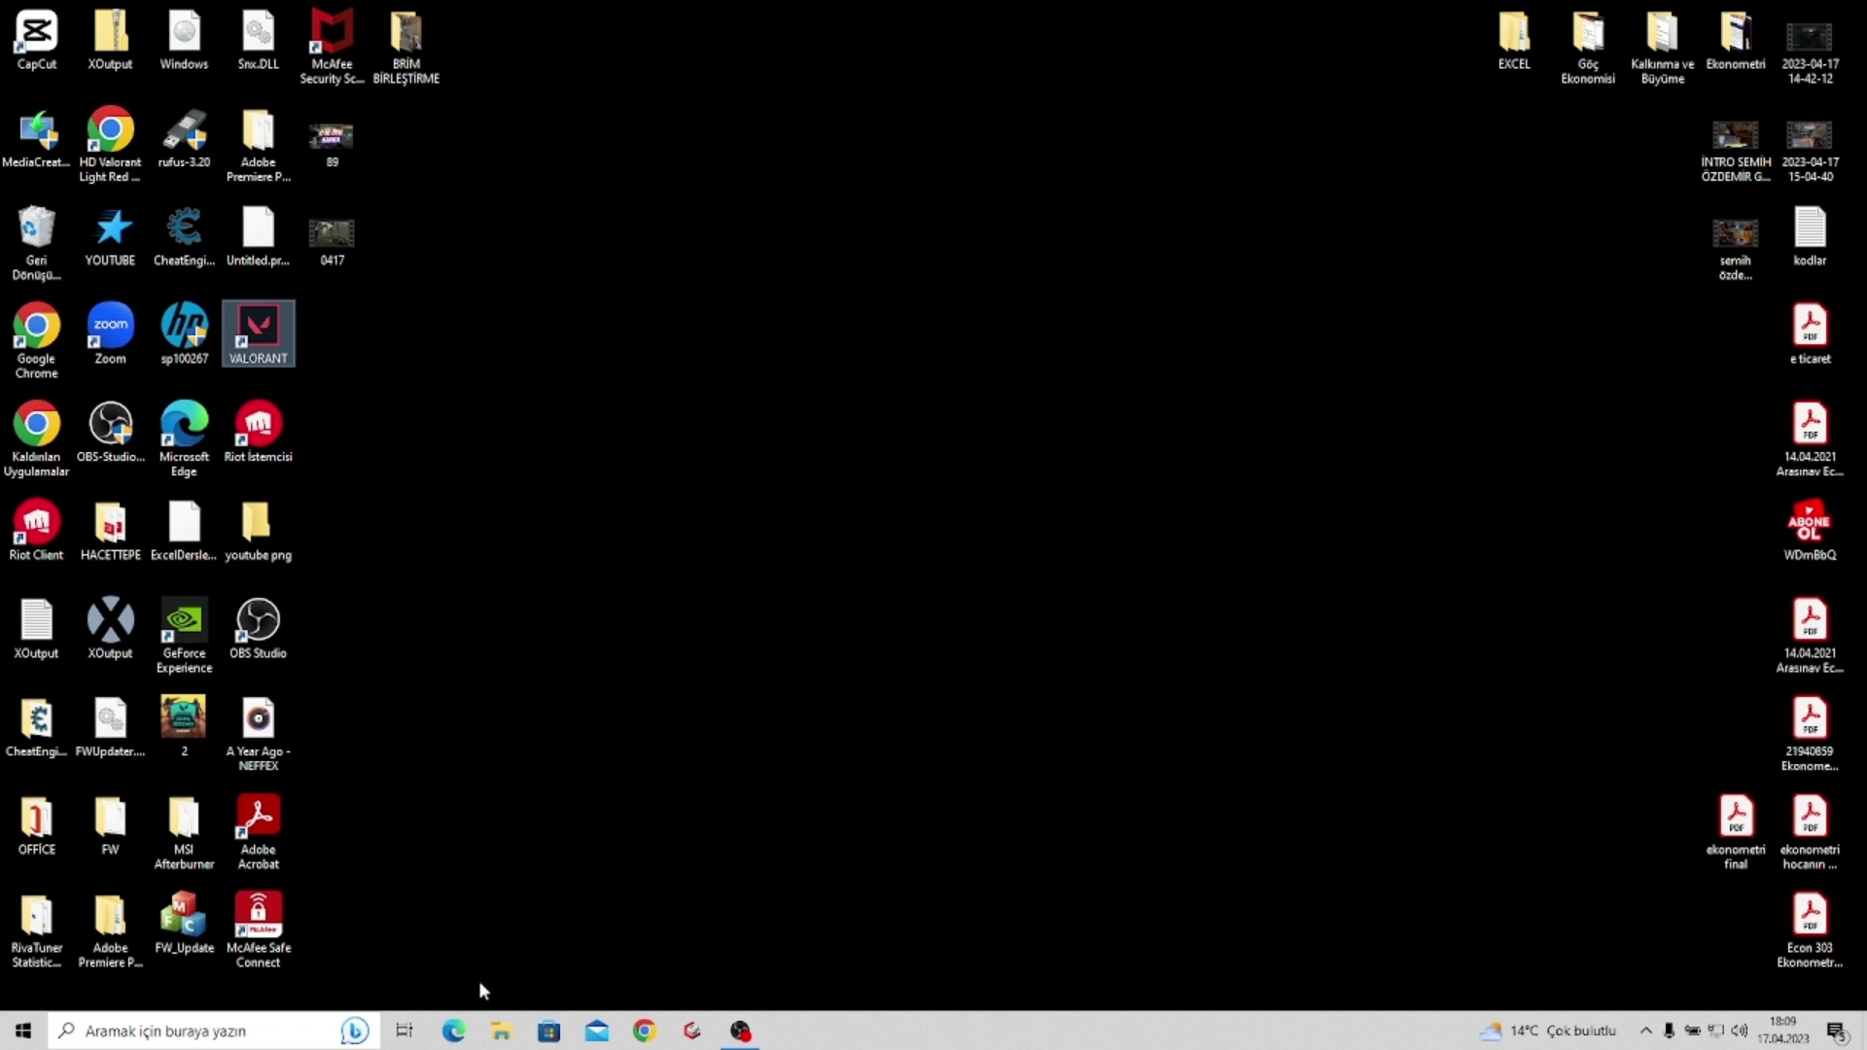
Find the power and sleep settings and open the additional power options (Ek güç ayarları)
click(251, 1020)
text(güç ve)
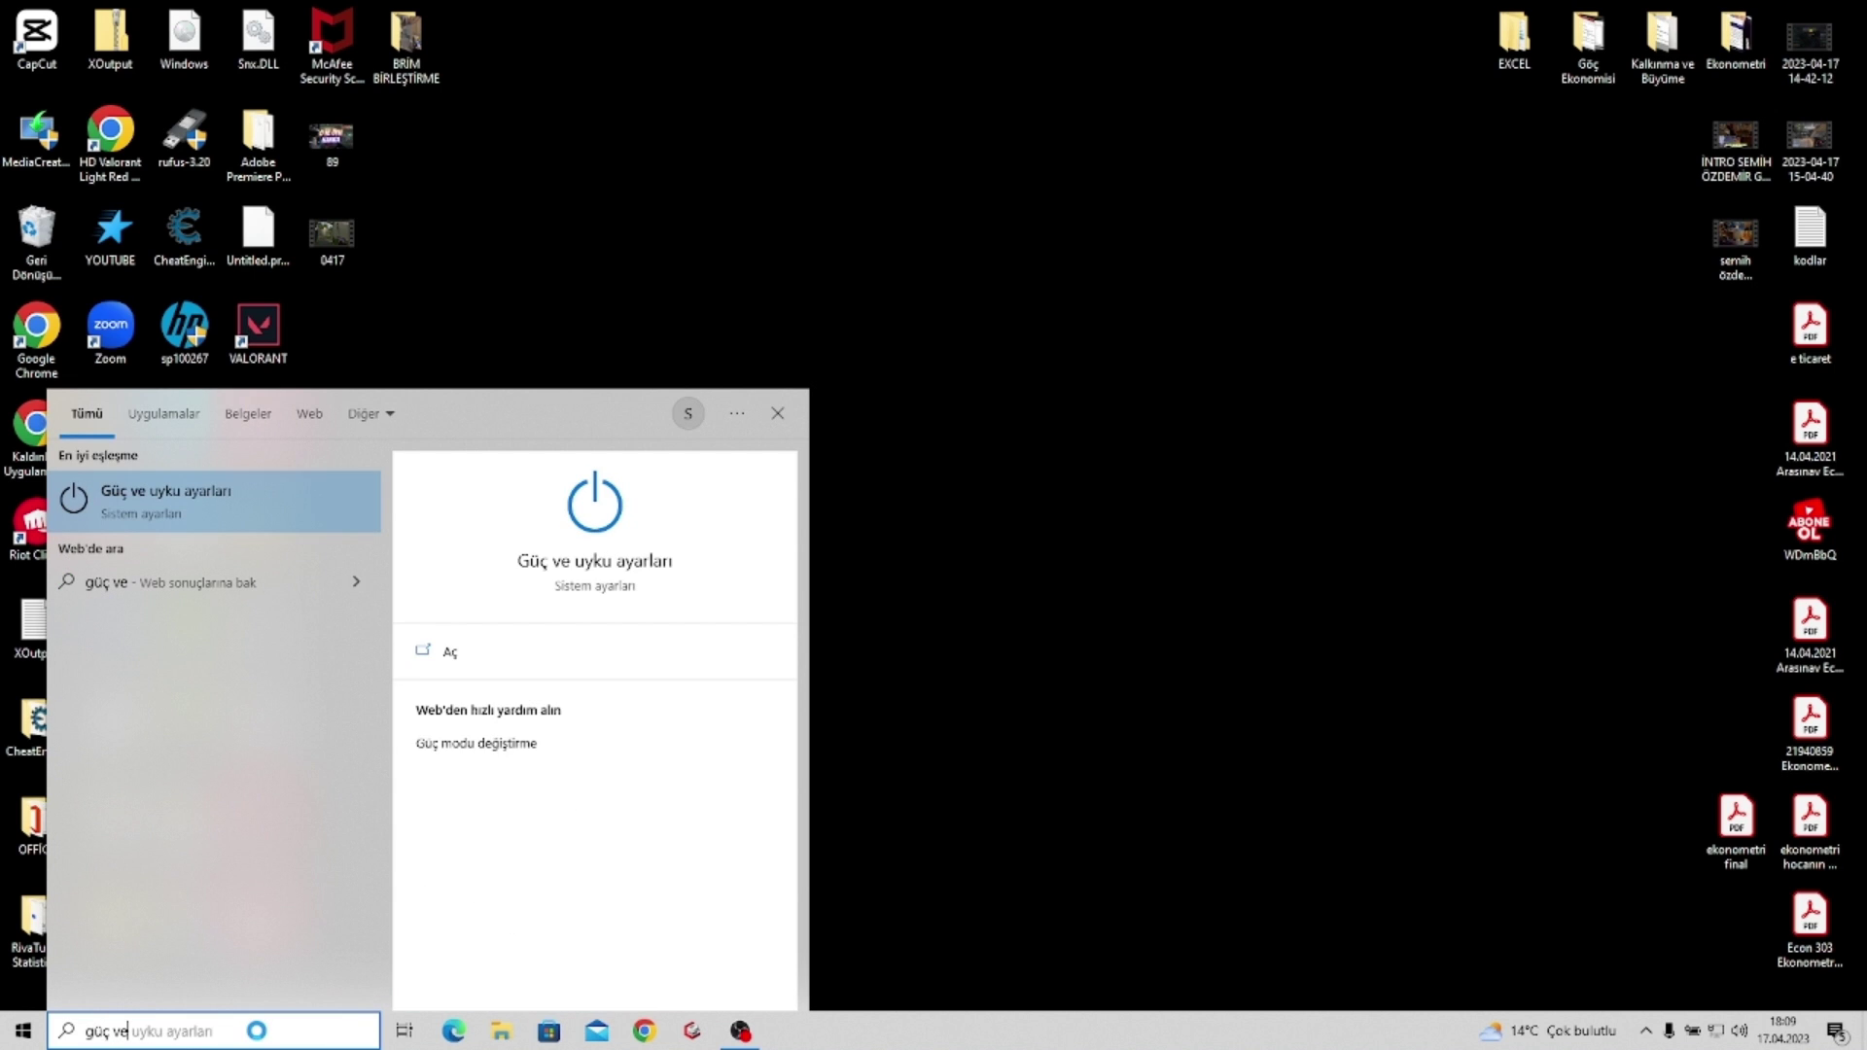
click(550, 650)
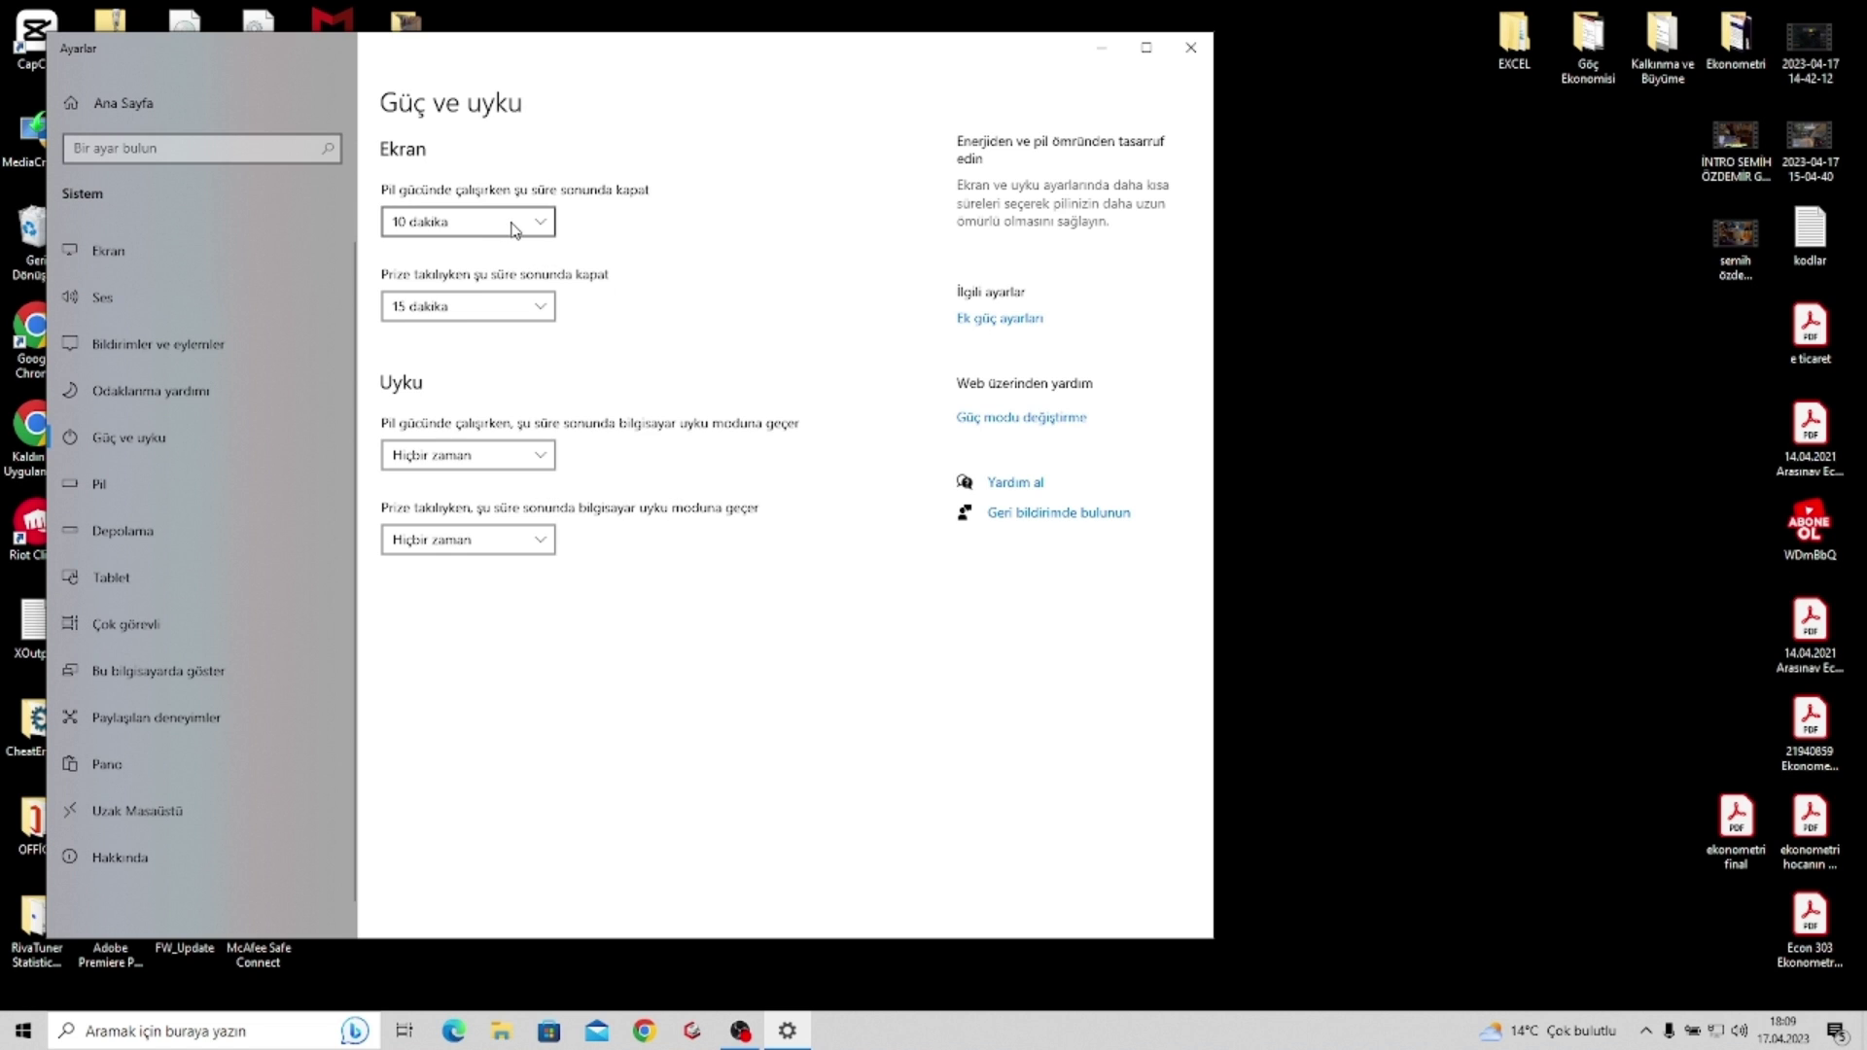
click(984, 320)
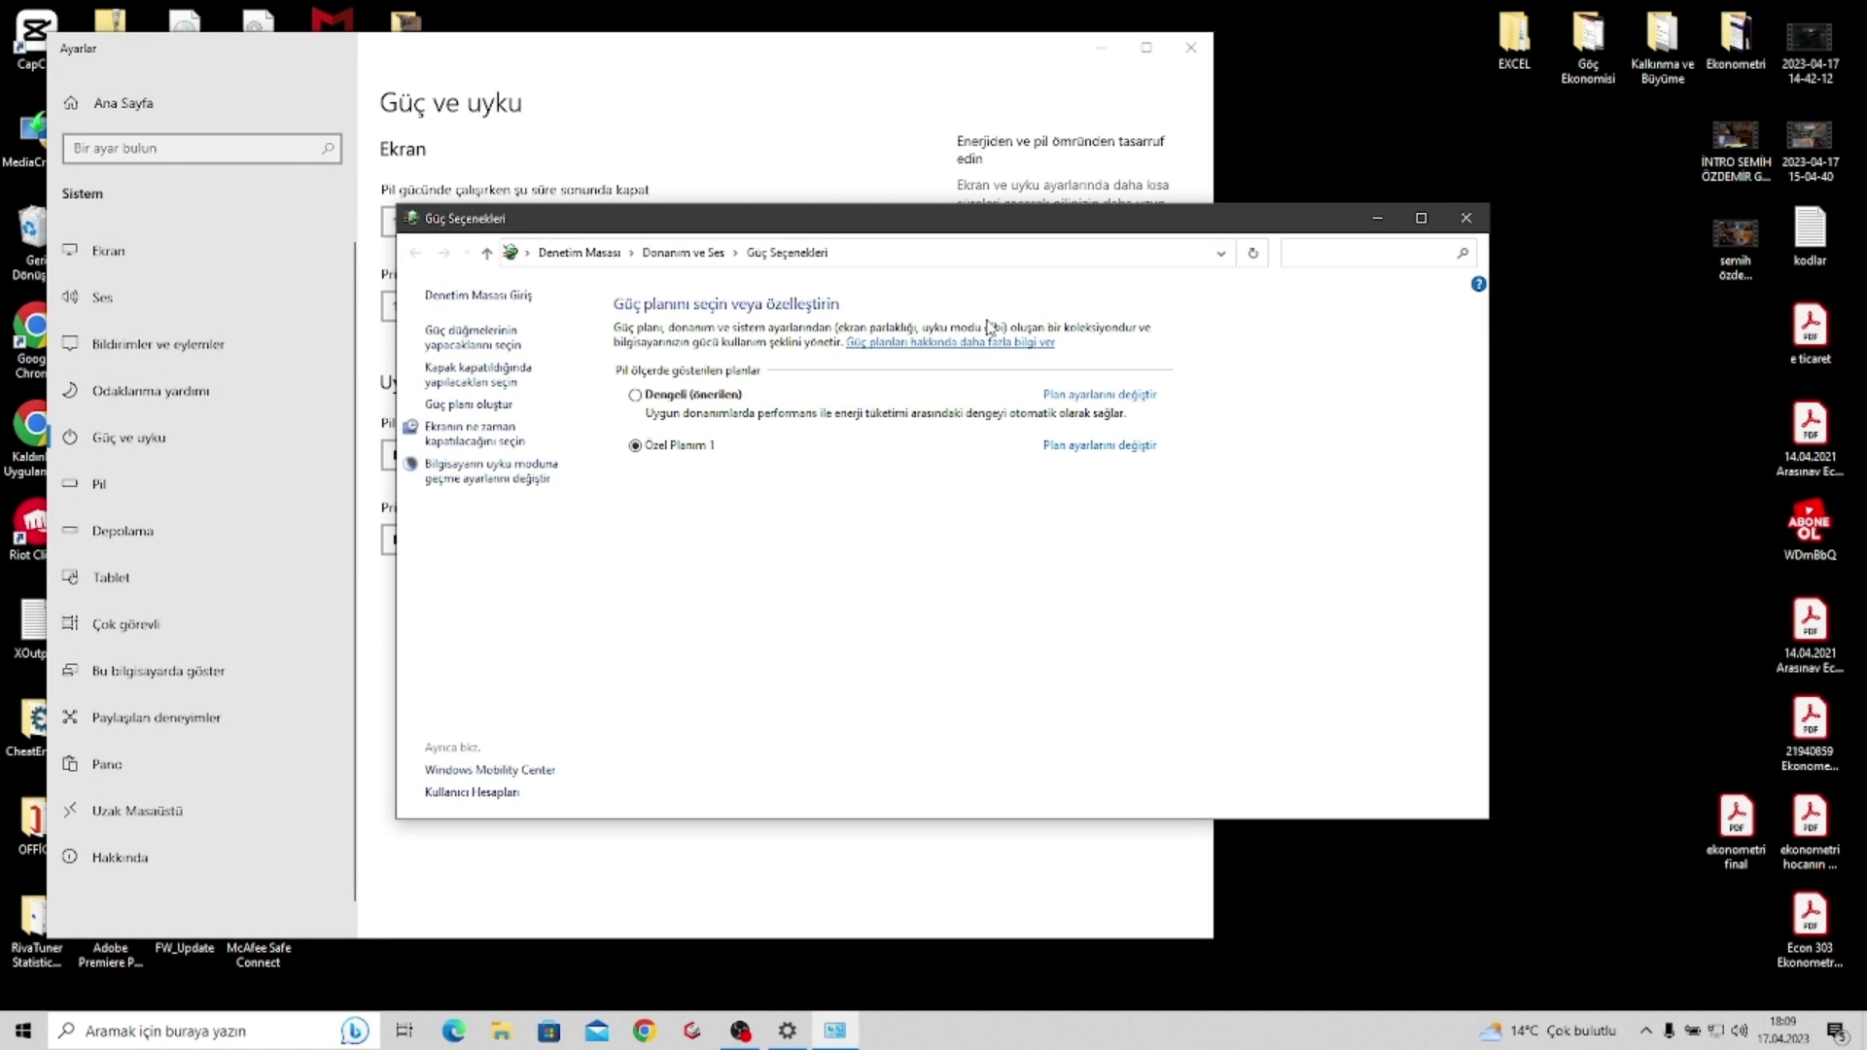
Start a new power plan based on Yüksek performans, cancel it and close both power settings windows
click(485, 405)
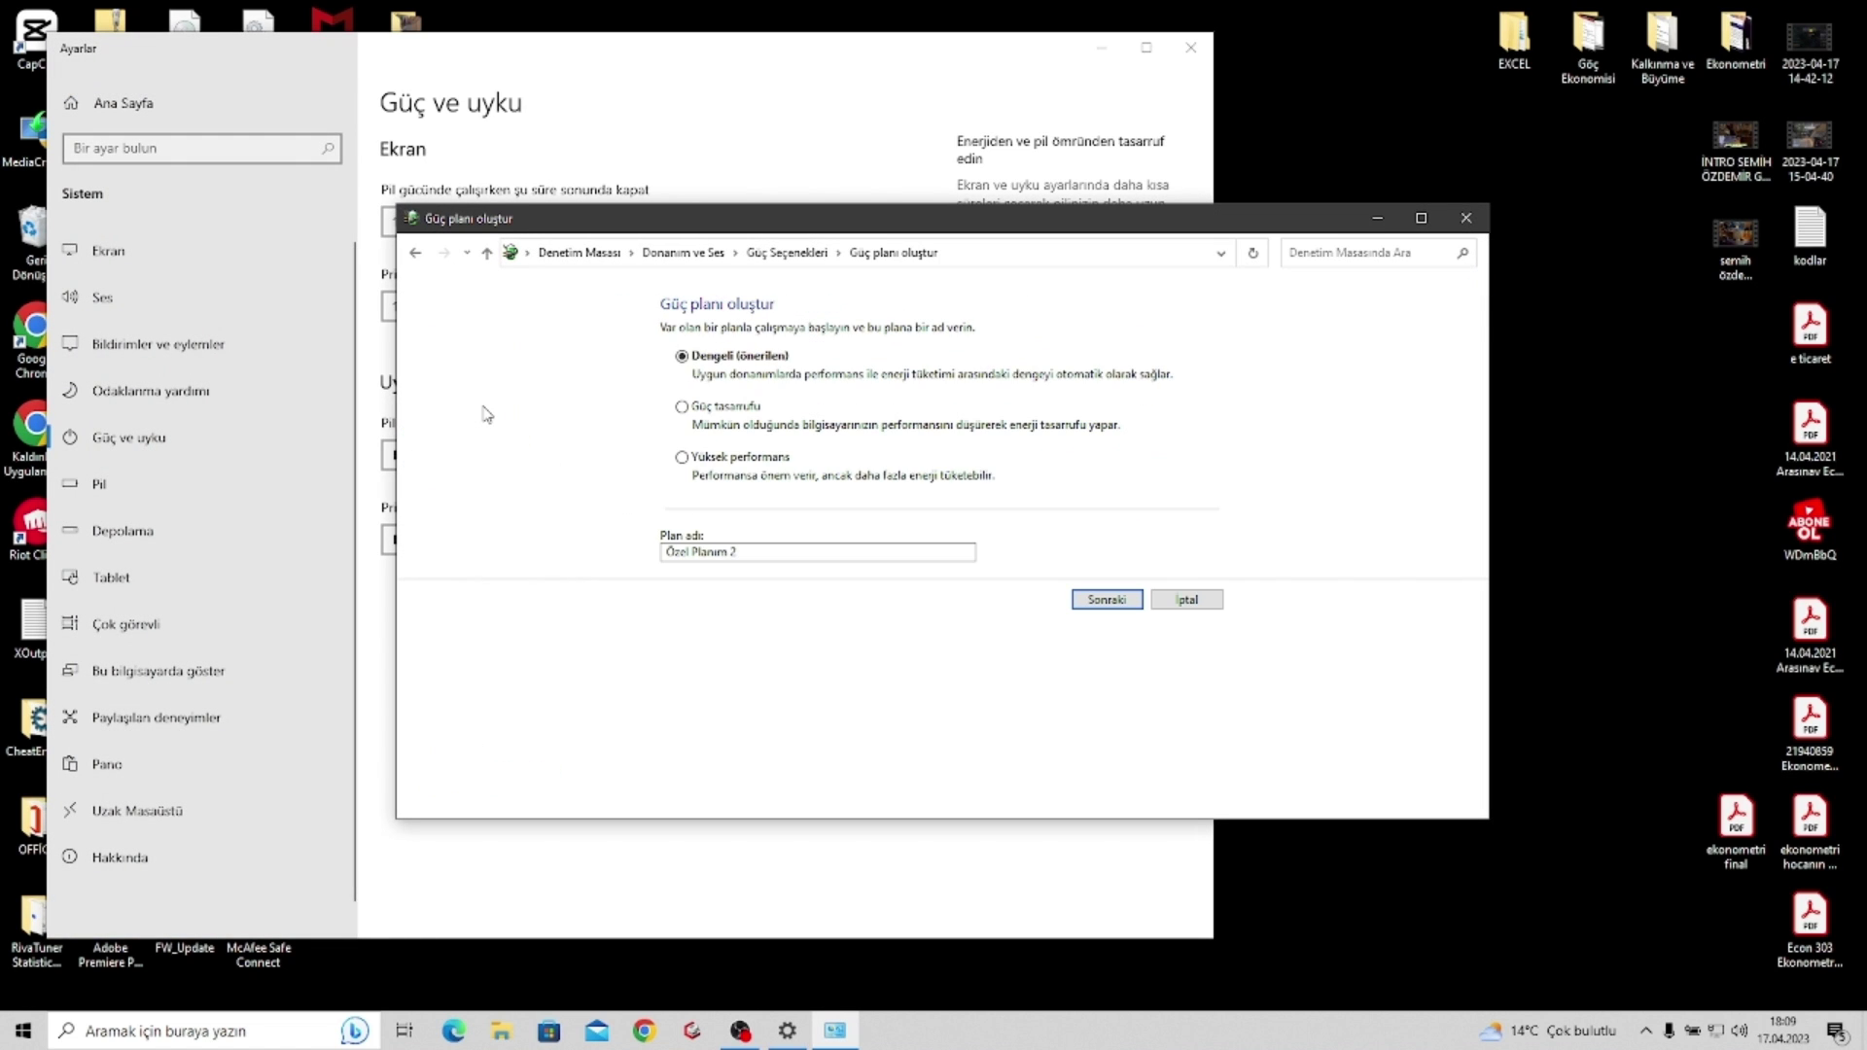
click(715, 461)
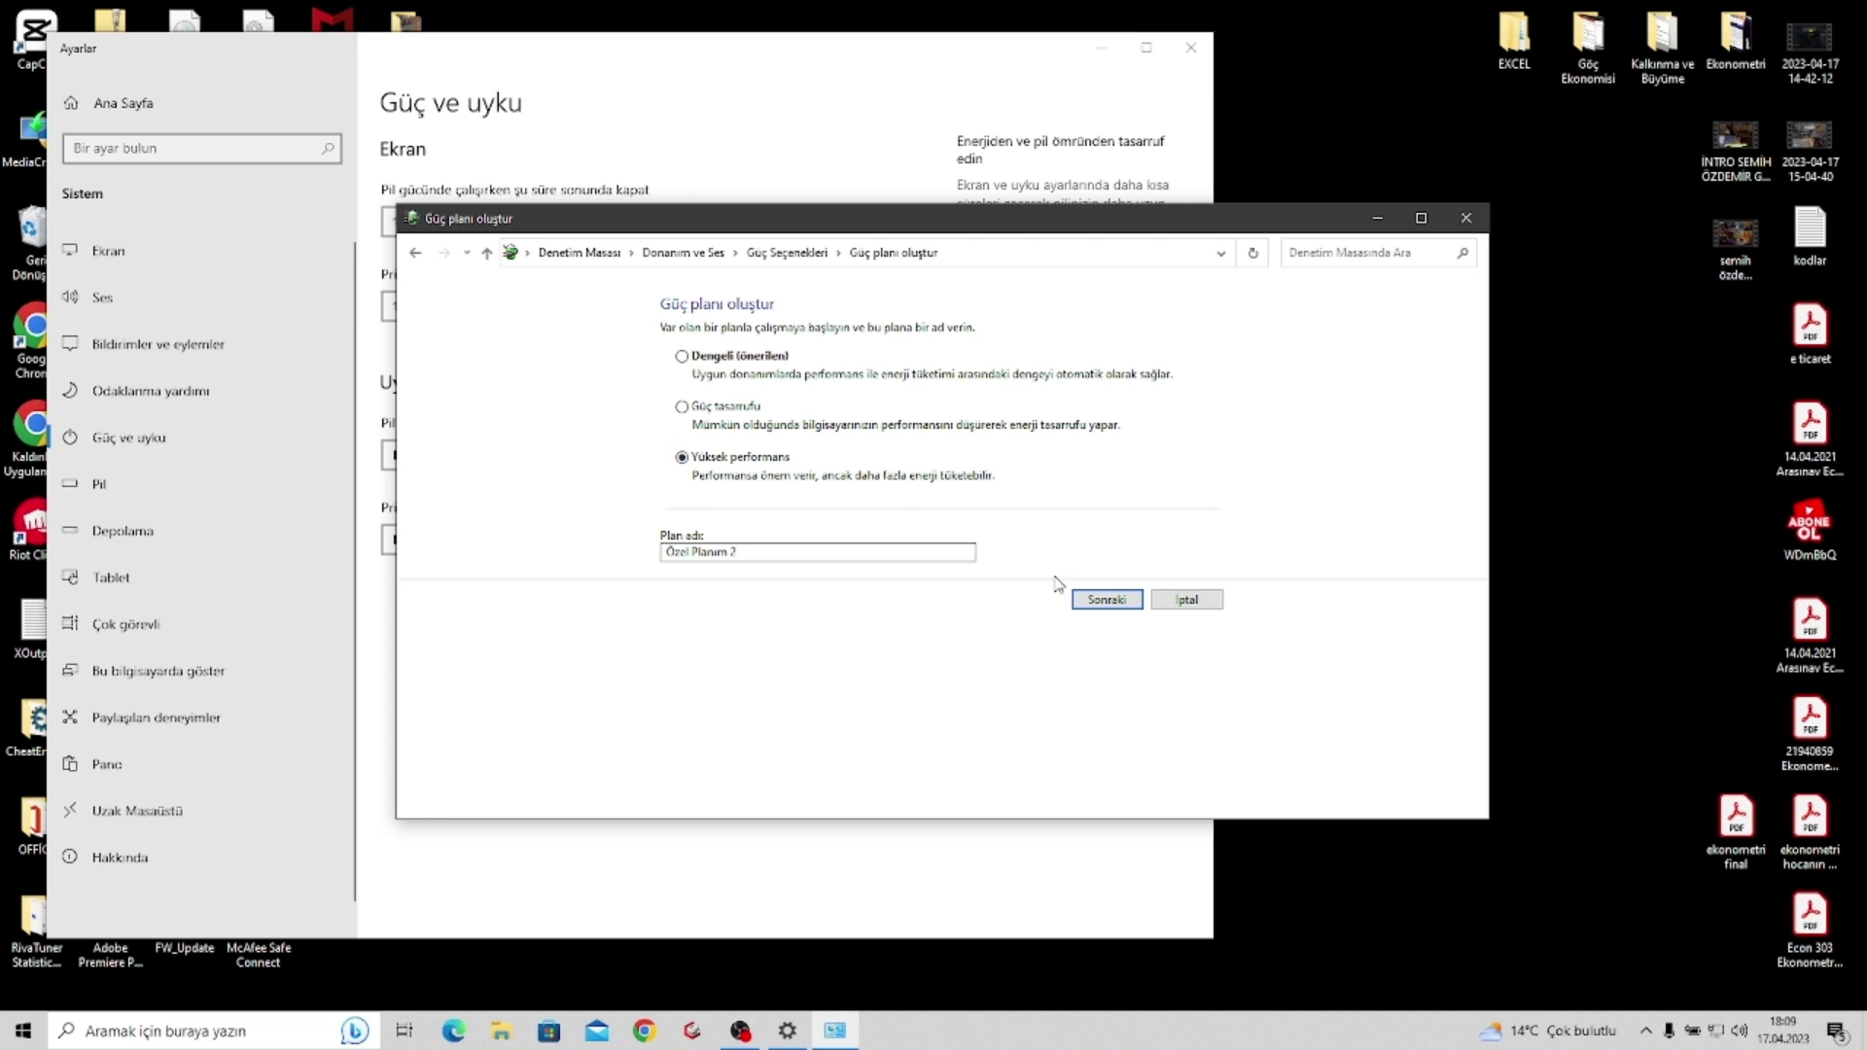
click(1186, 599)
click(1466, 218)
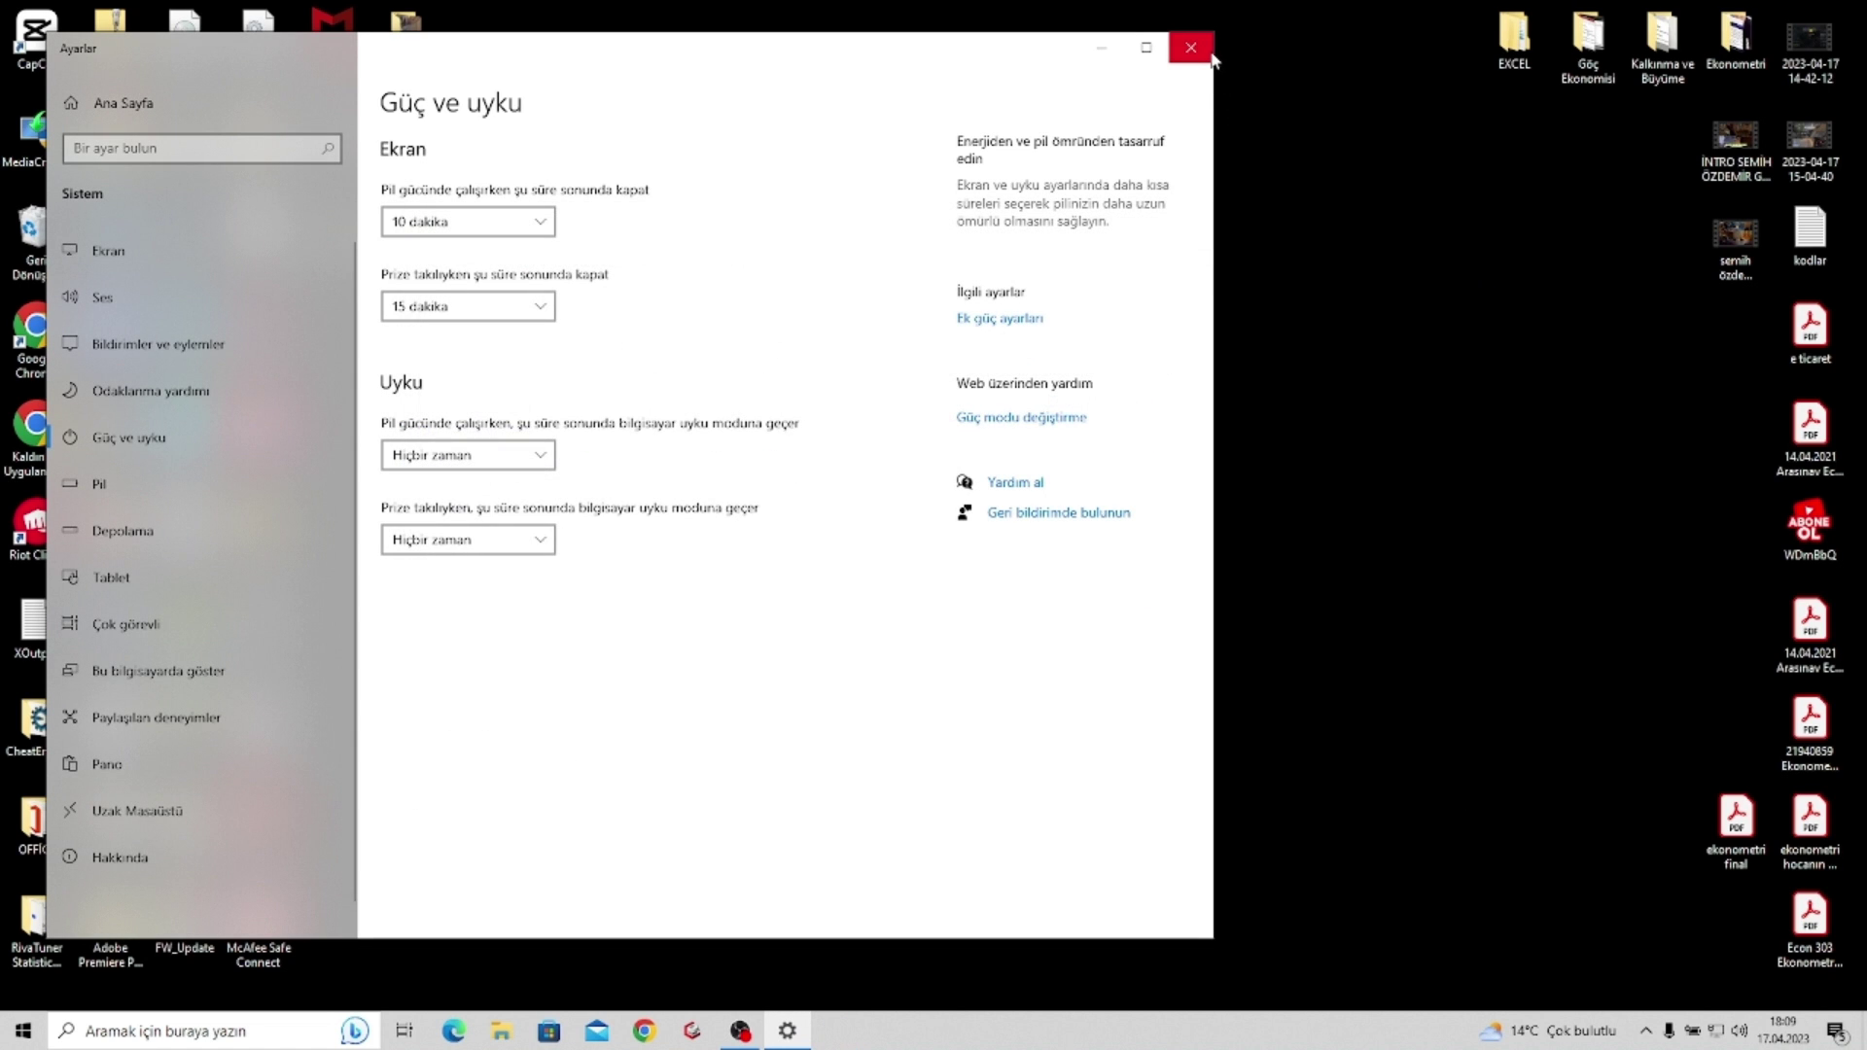
click(1205, 51)
Open the background apps settings, check whether apps may run in the background, and close them
click(98, 1033)
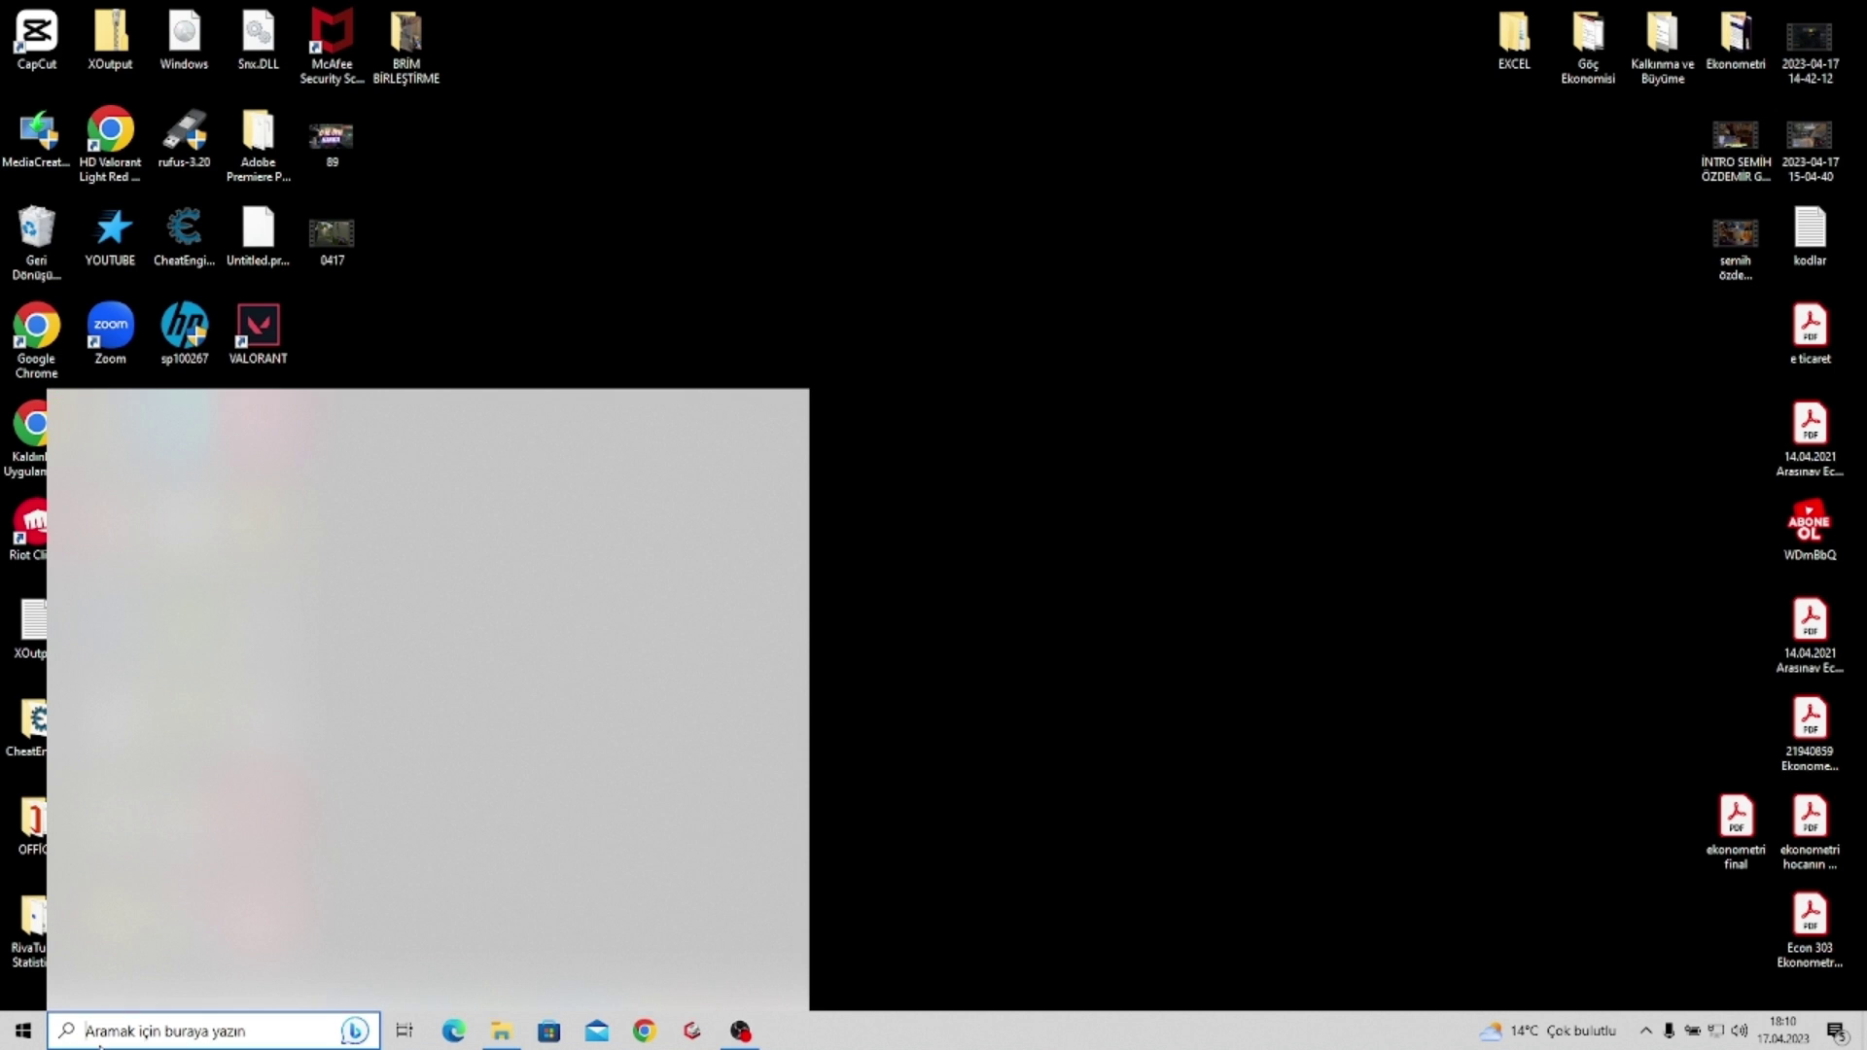
text(arka)
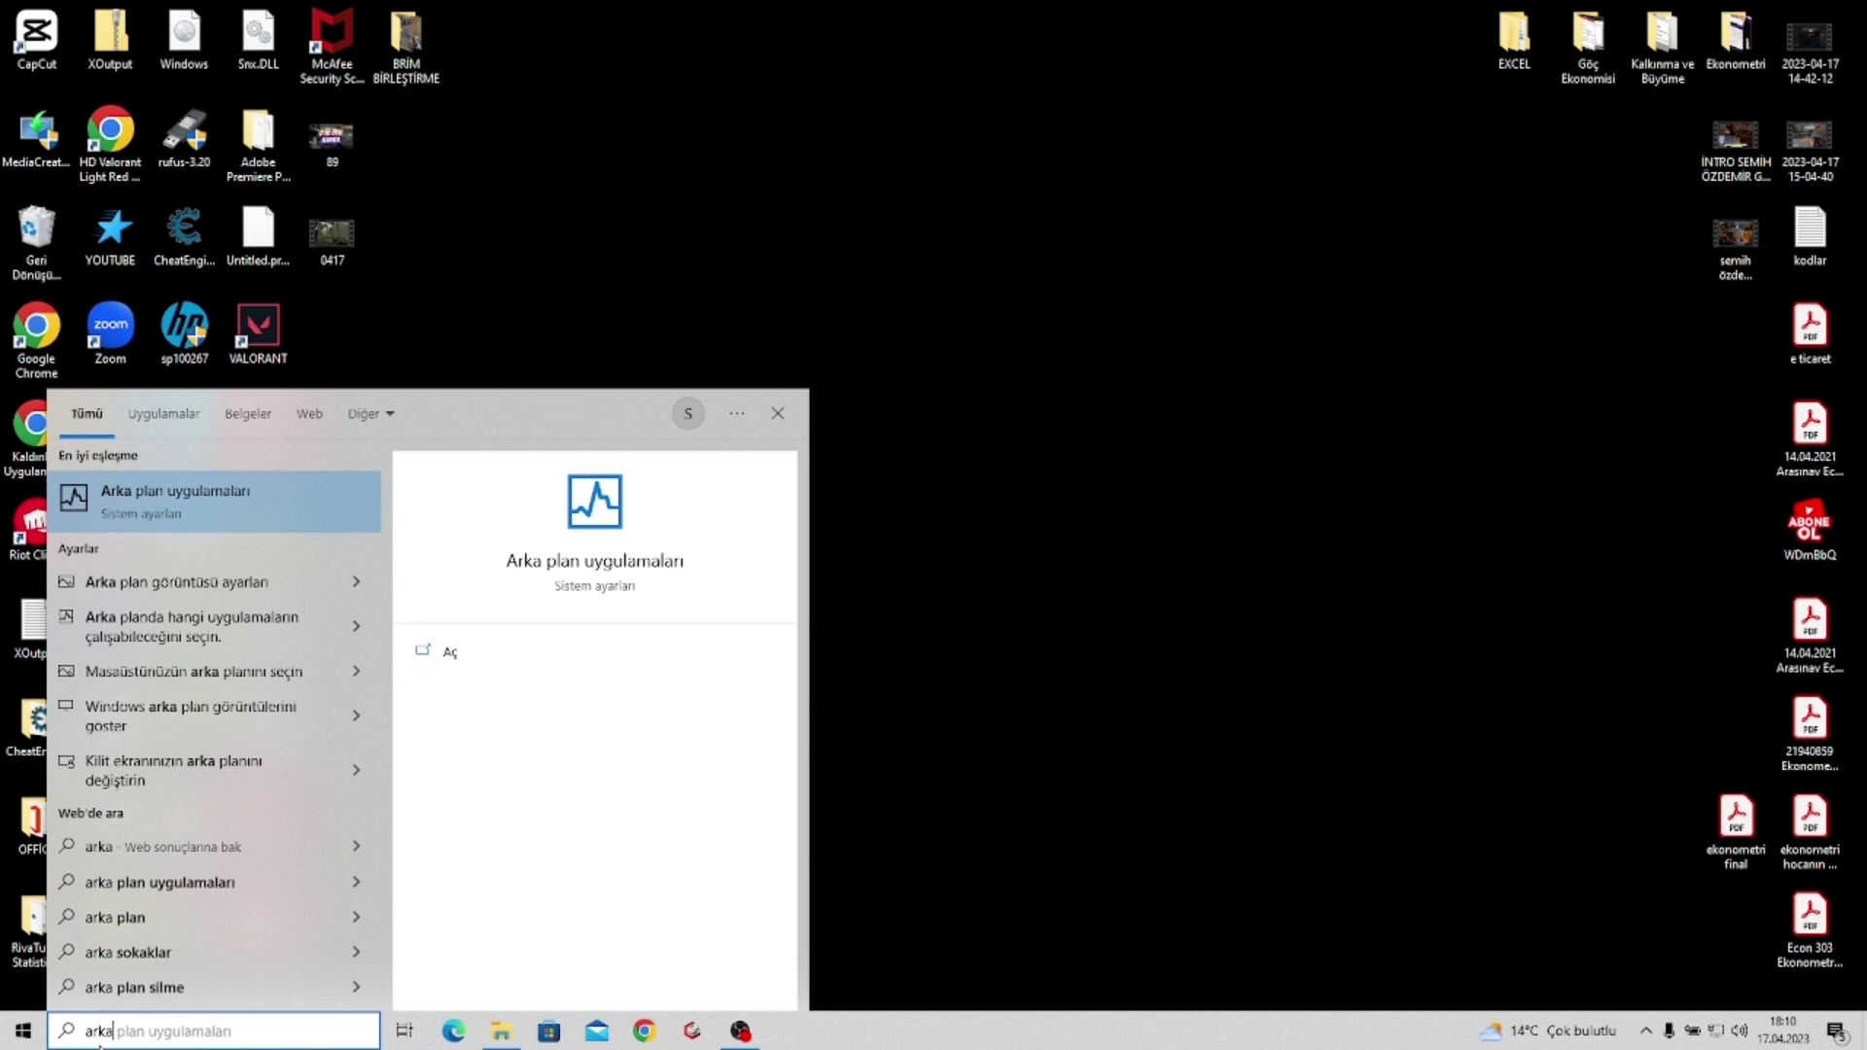
click(547, 643)
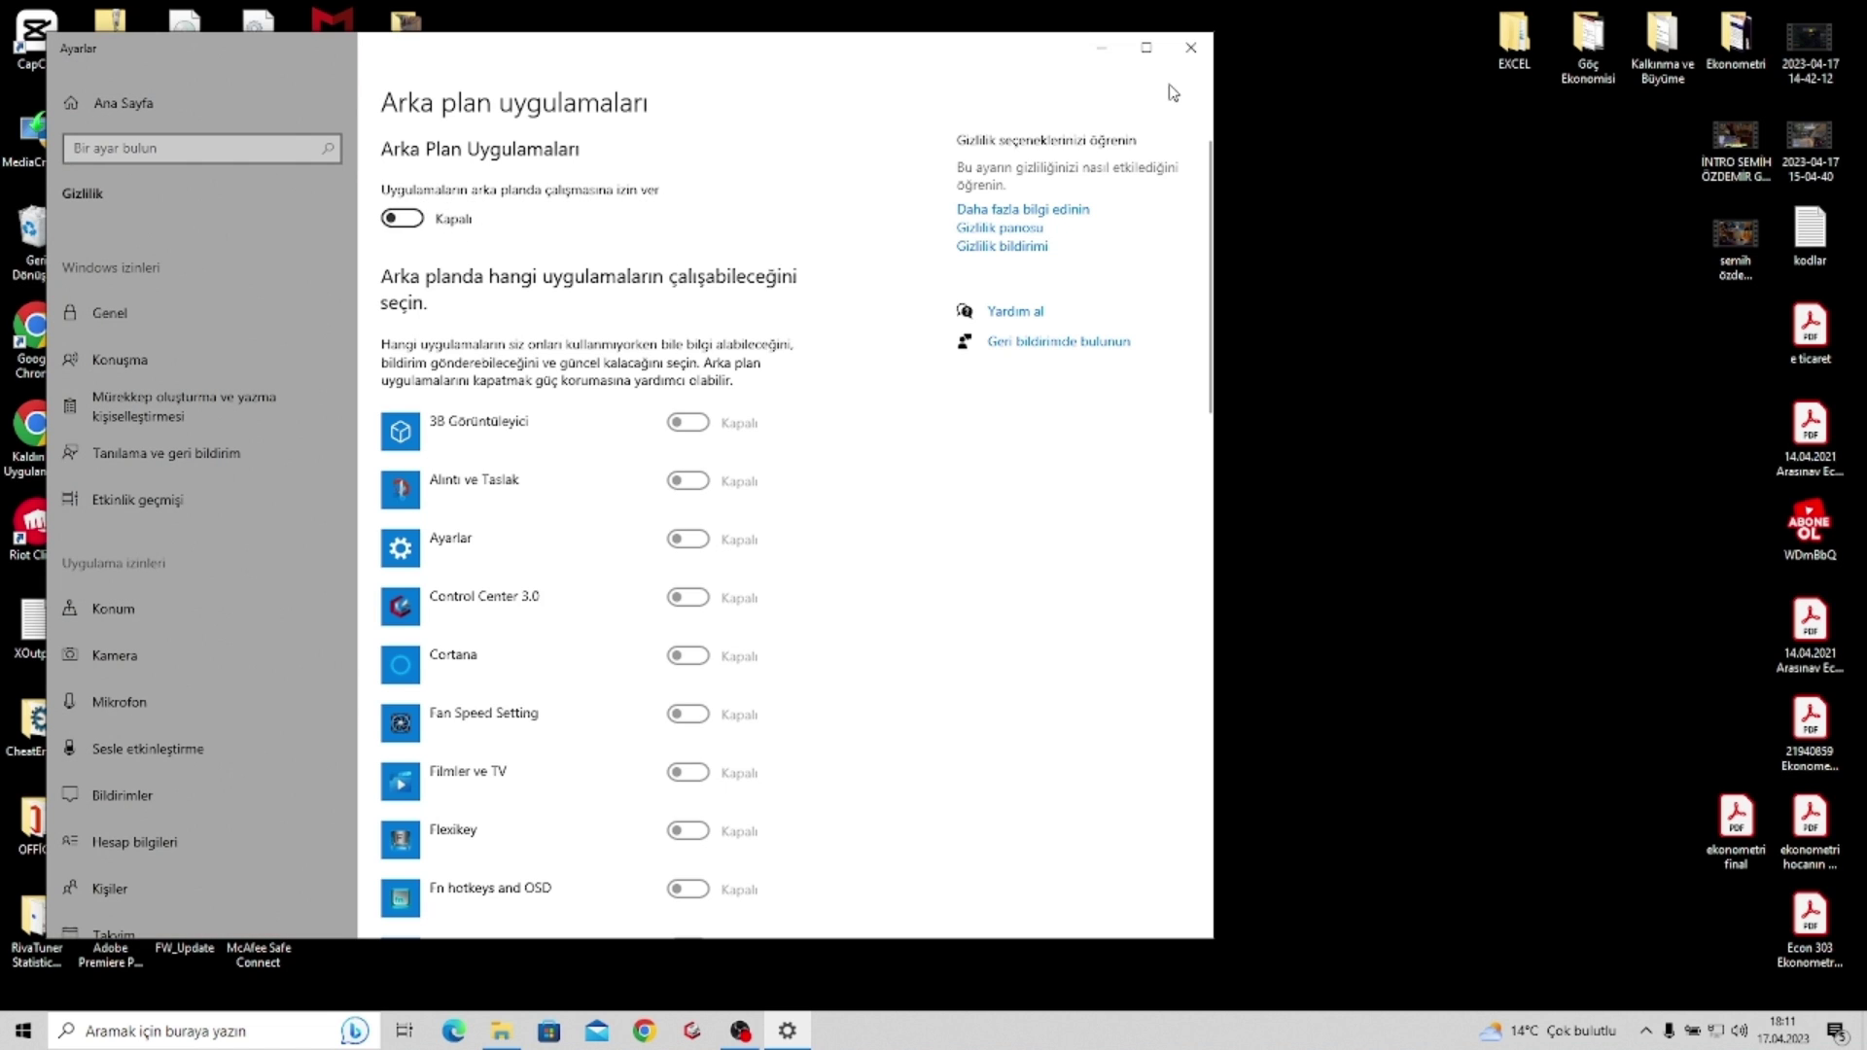
click(1188, 46)
right_click(807, 216)
click(416, 698)
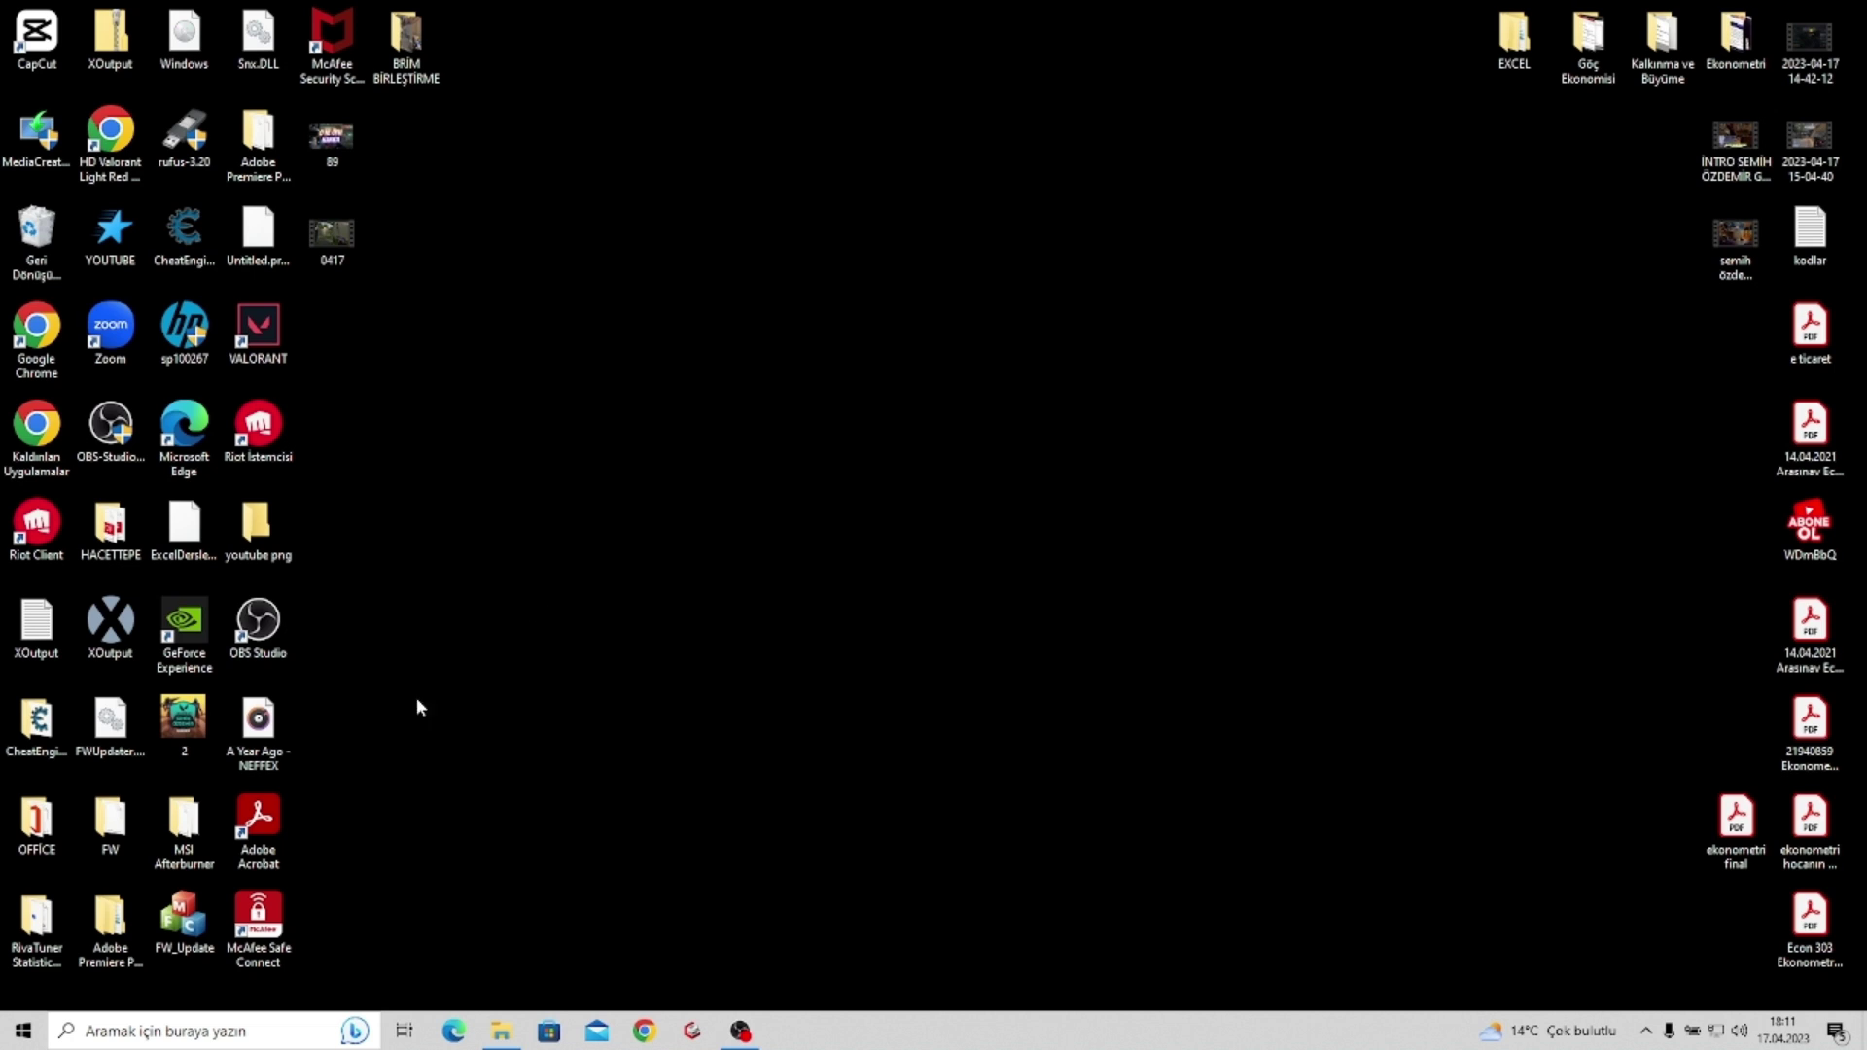
Open Task Manager's list of startup apps and select McAfee Safe Connect
click(179, 1031)
text(göre)
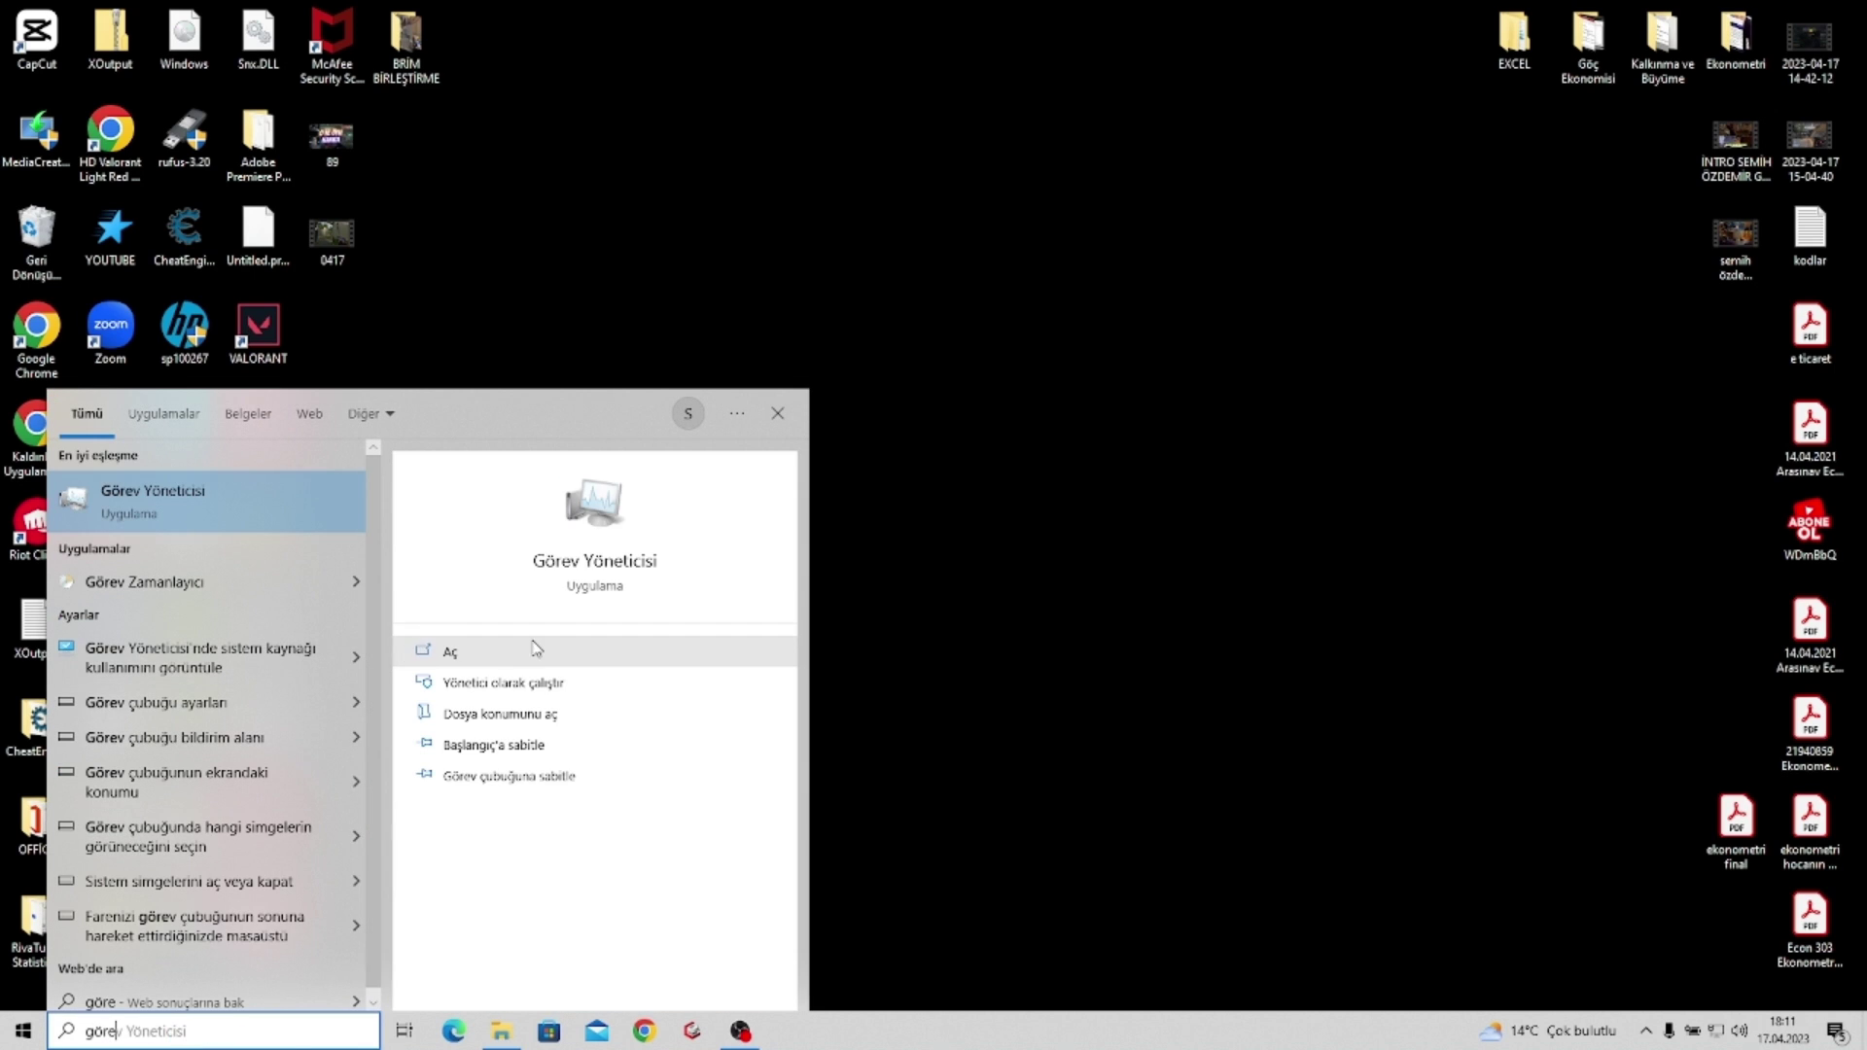
click(559, 651)
click(268, 64)
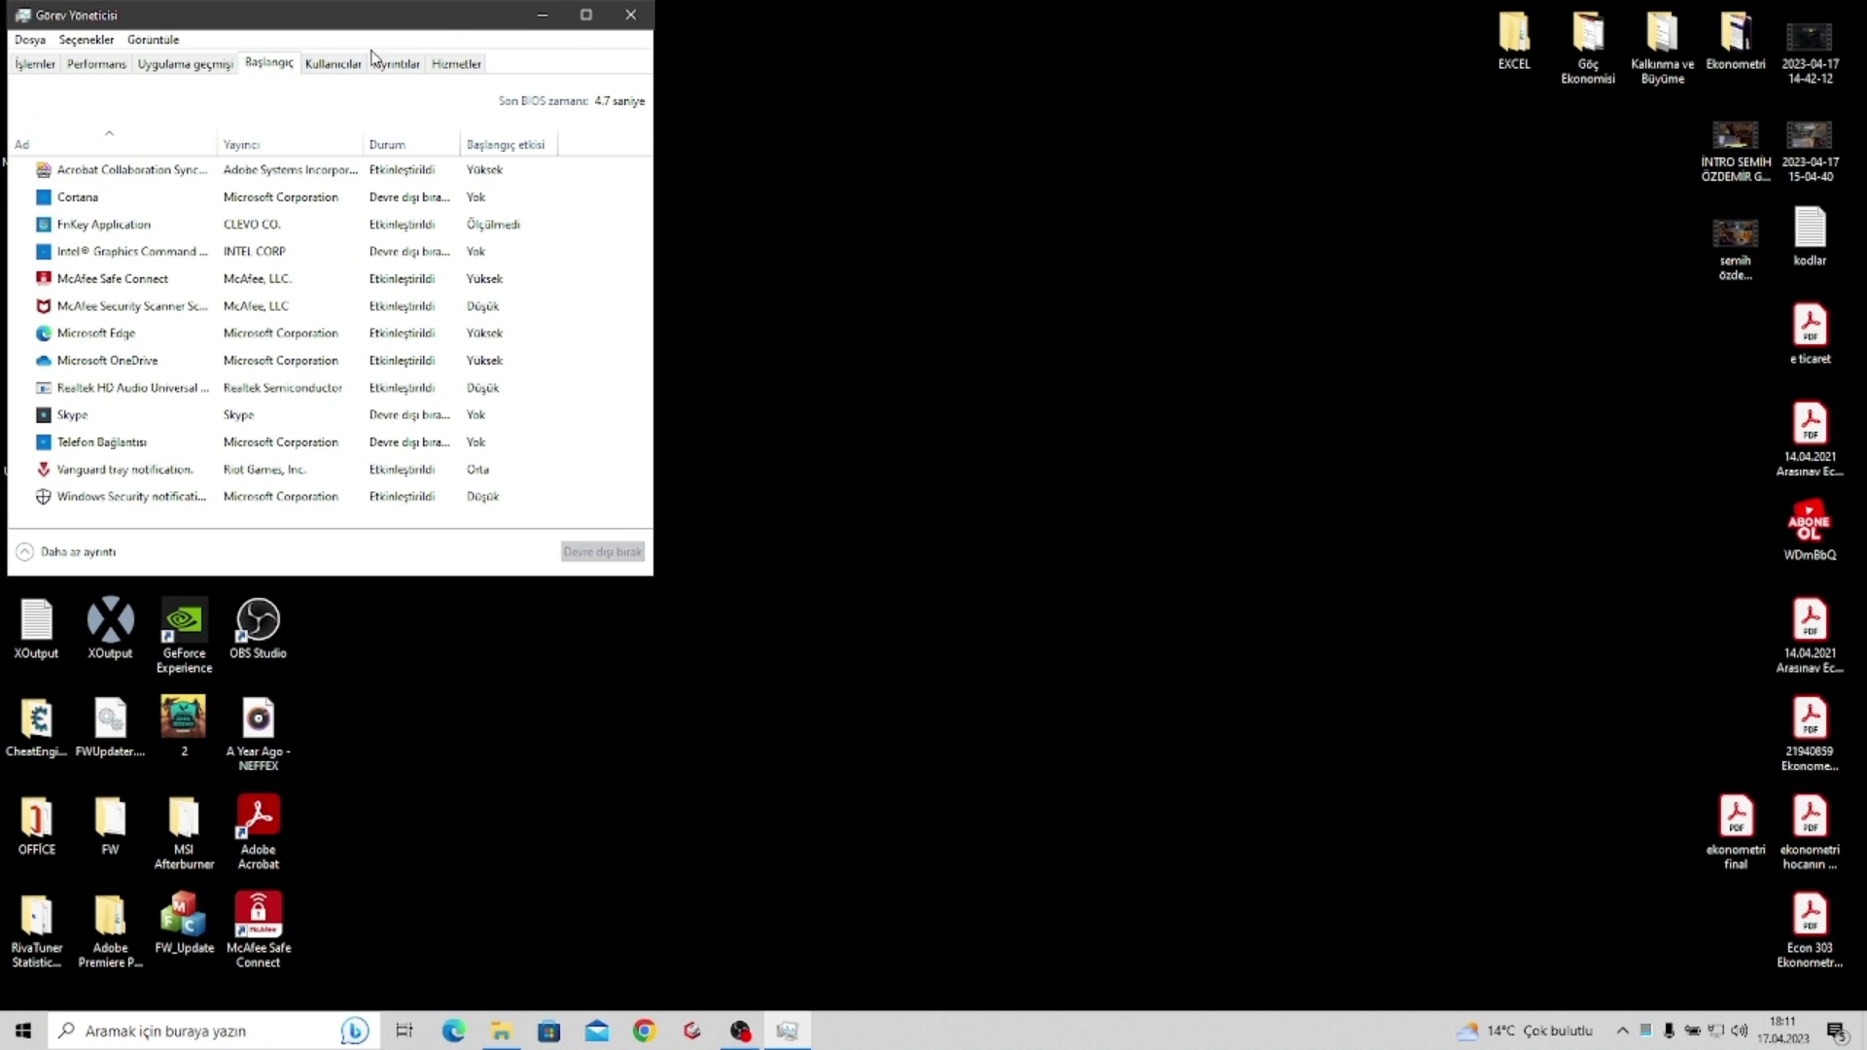
drag(282, 15, 694, 71)
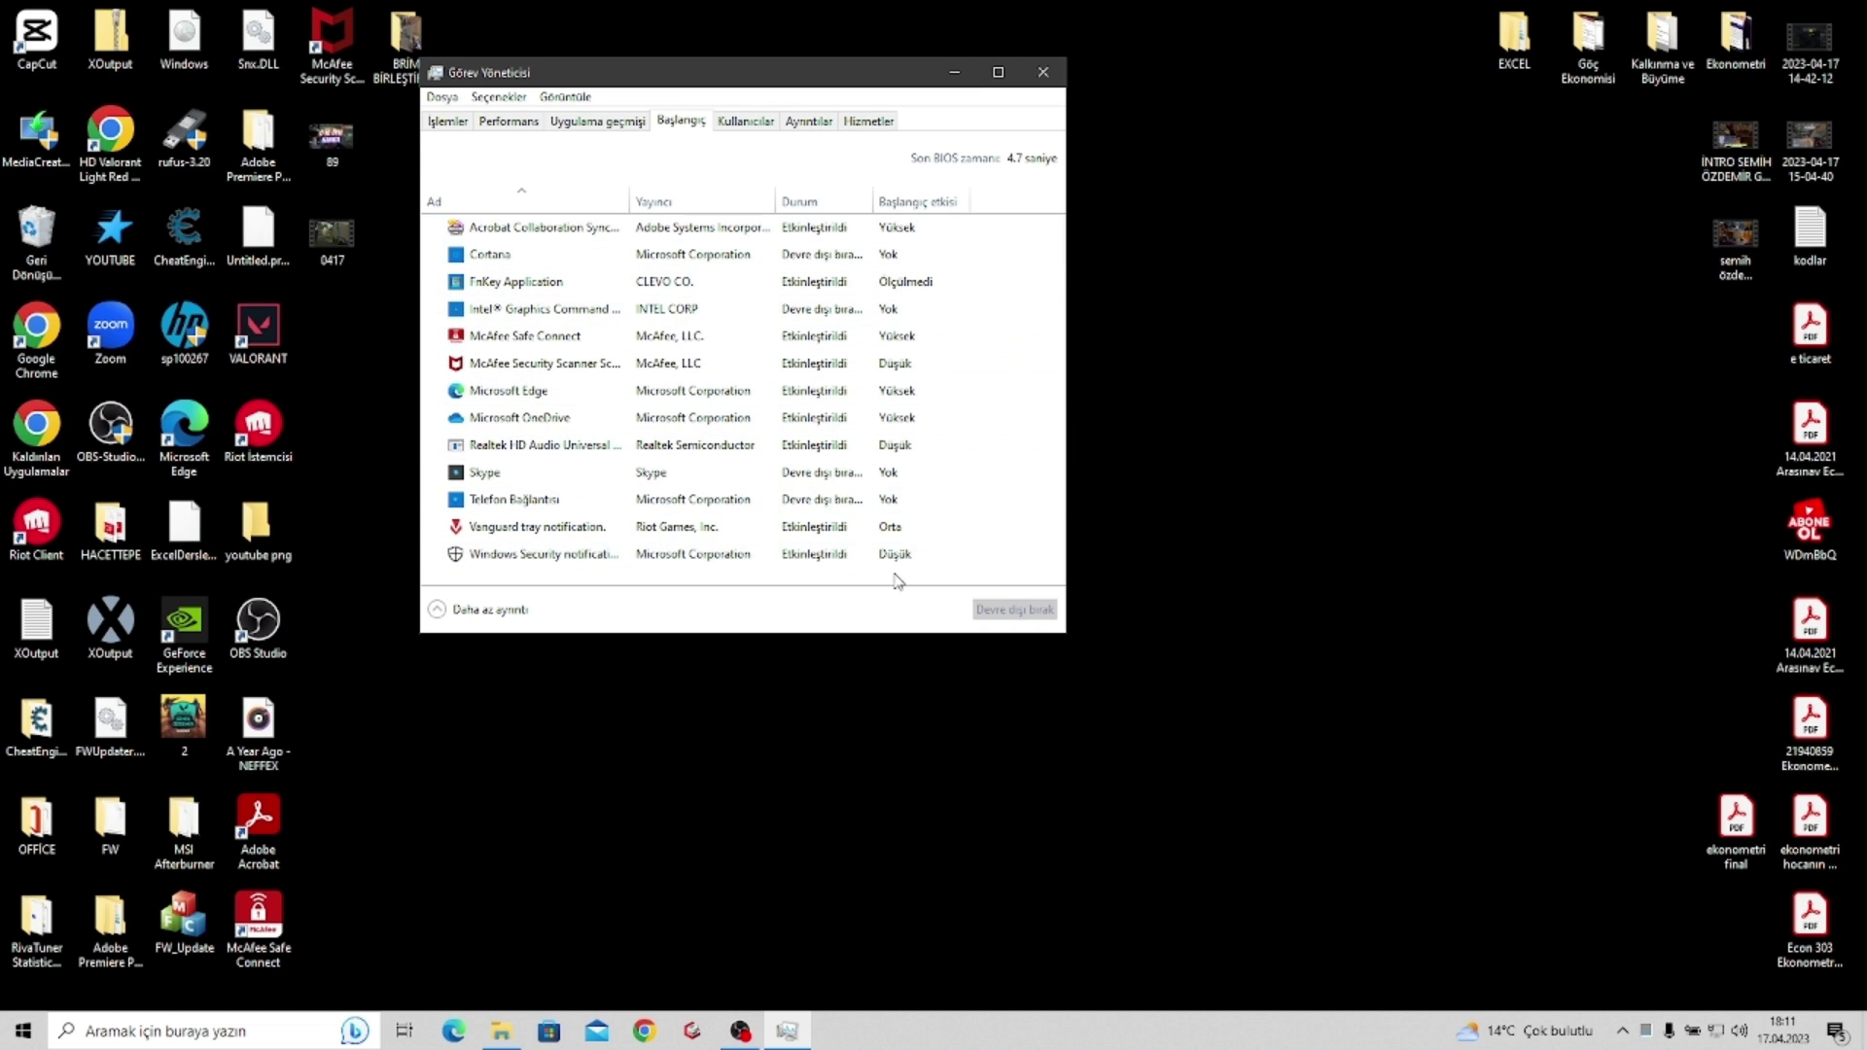
click(810, 337)
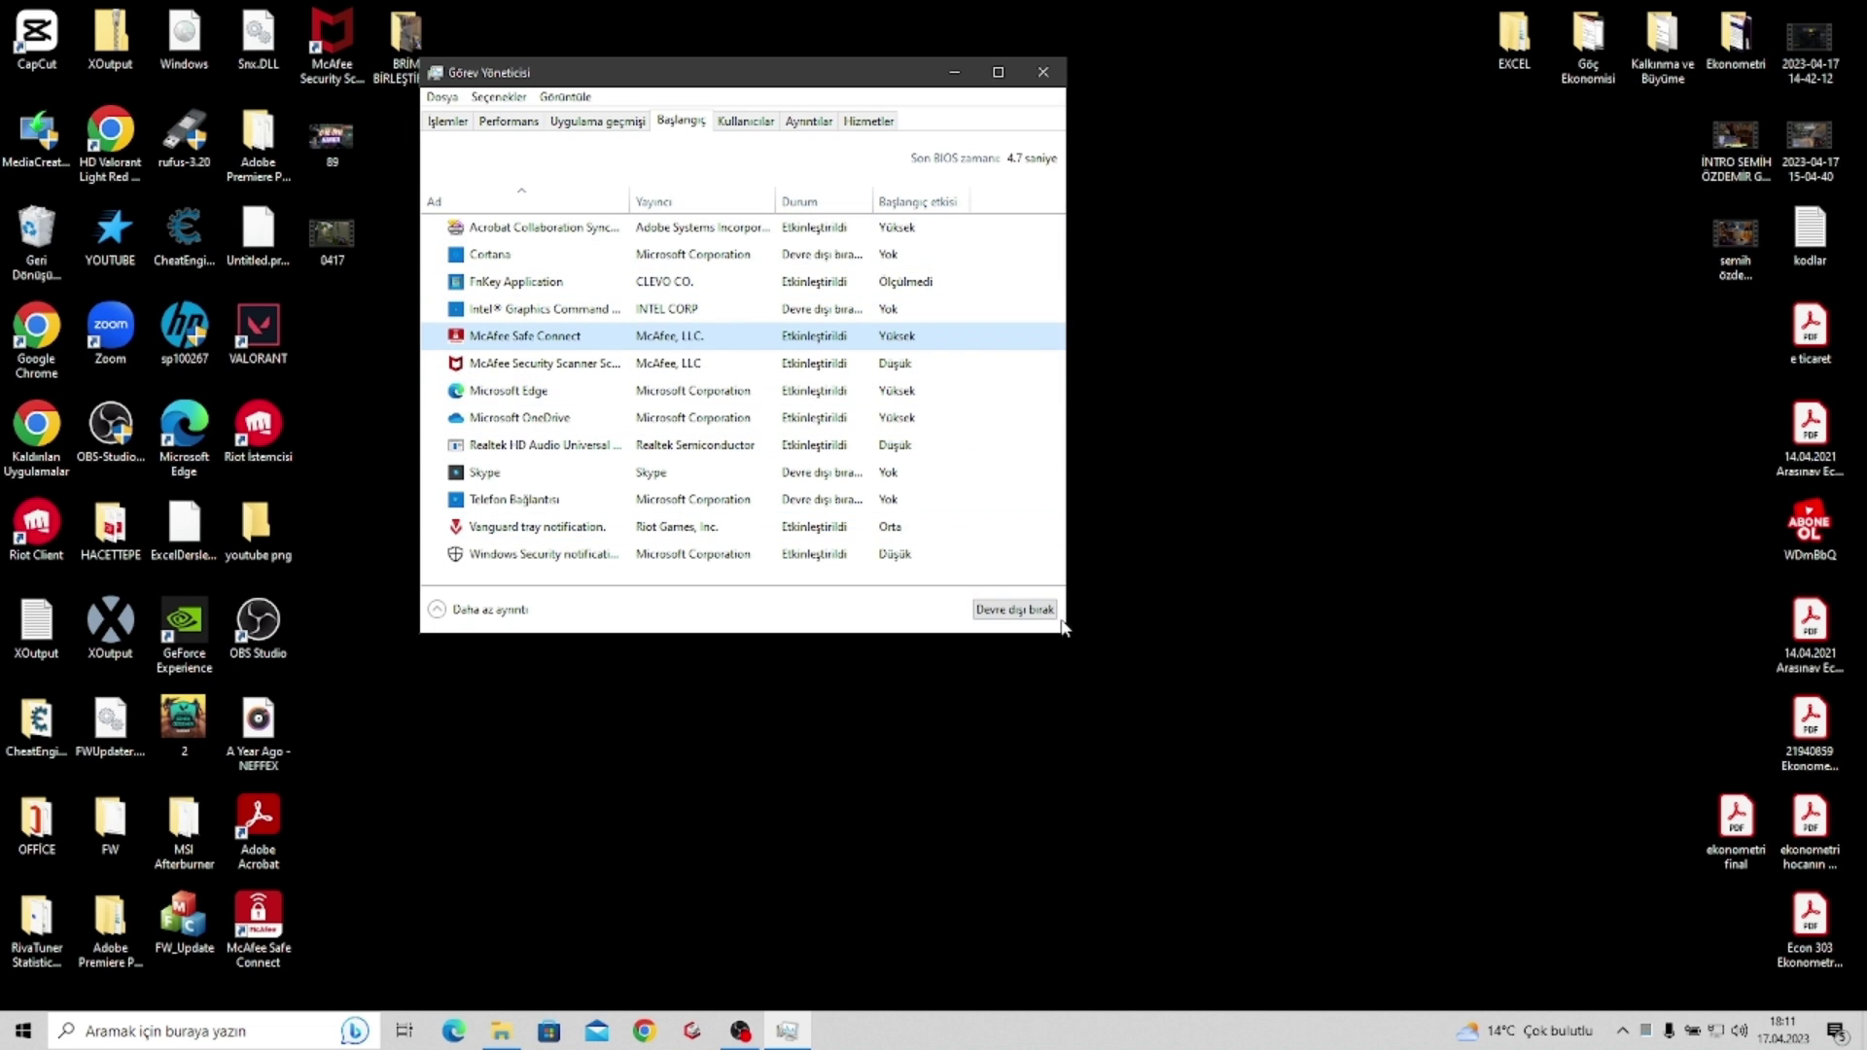
Try disabling McAfee Safe Connect at startup, disable the Acrobat Collaboration Synchronizer startup entry, and close Task Manager
click(1015, 609)
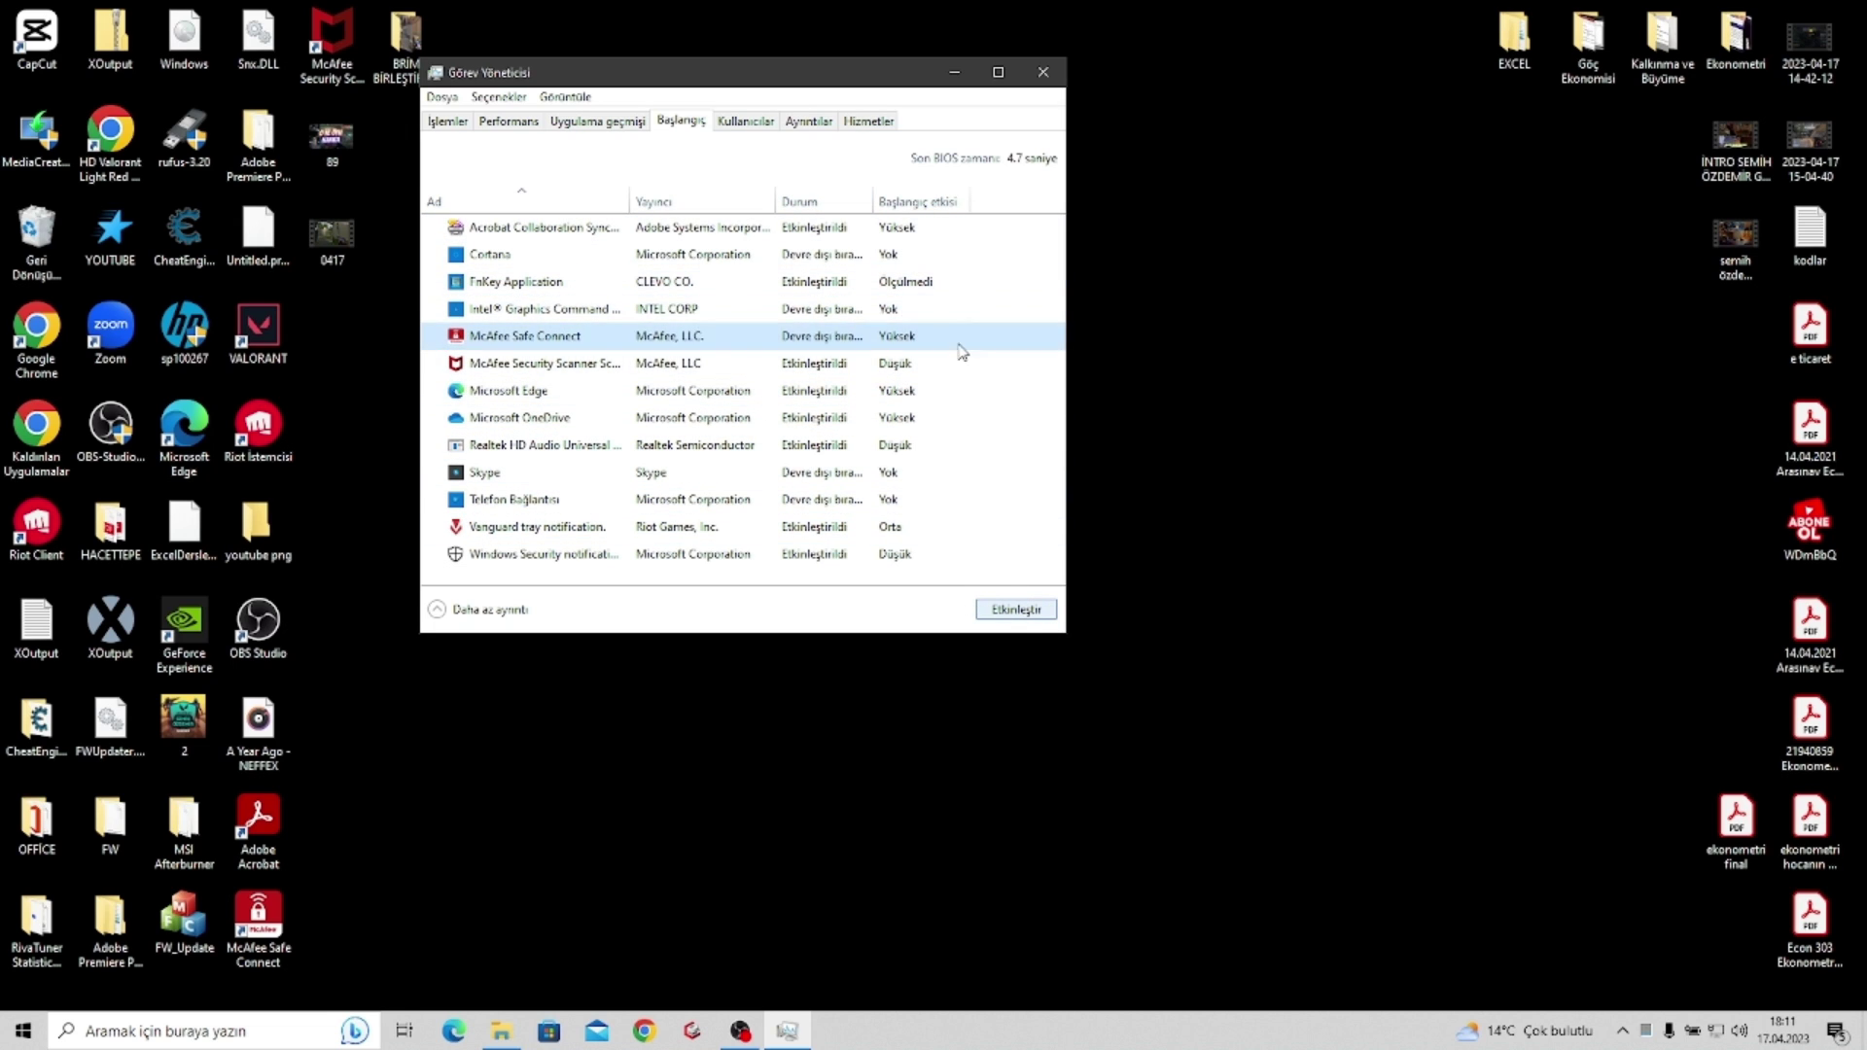
click(836, 232)
click(1015, 609)
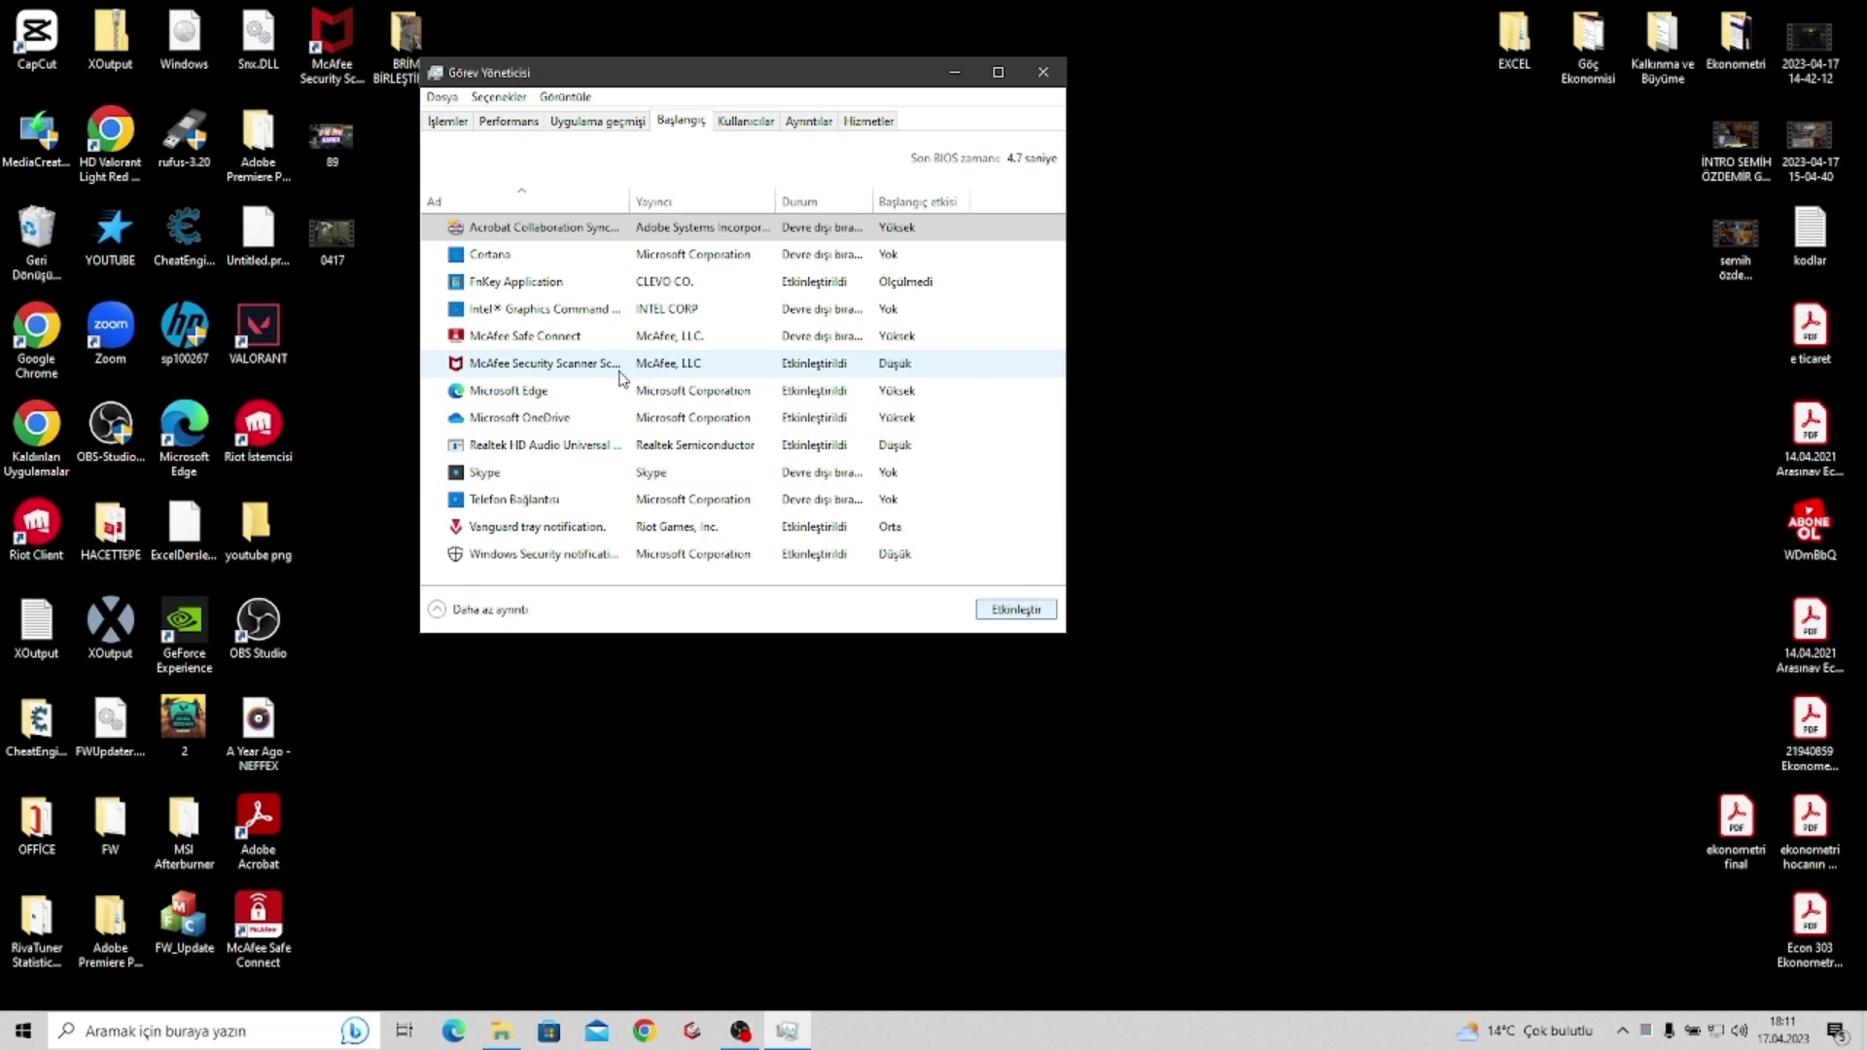
click(1042, 73)
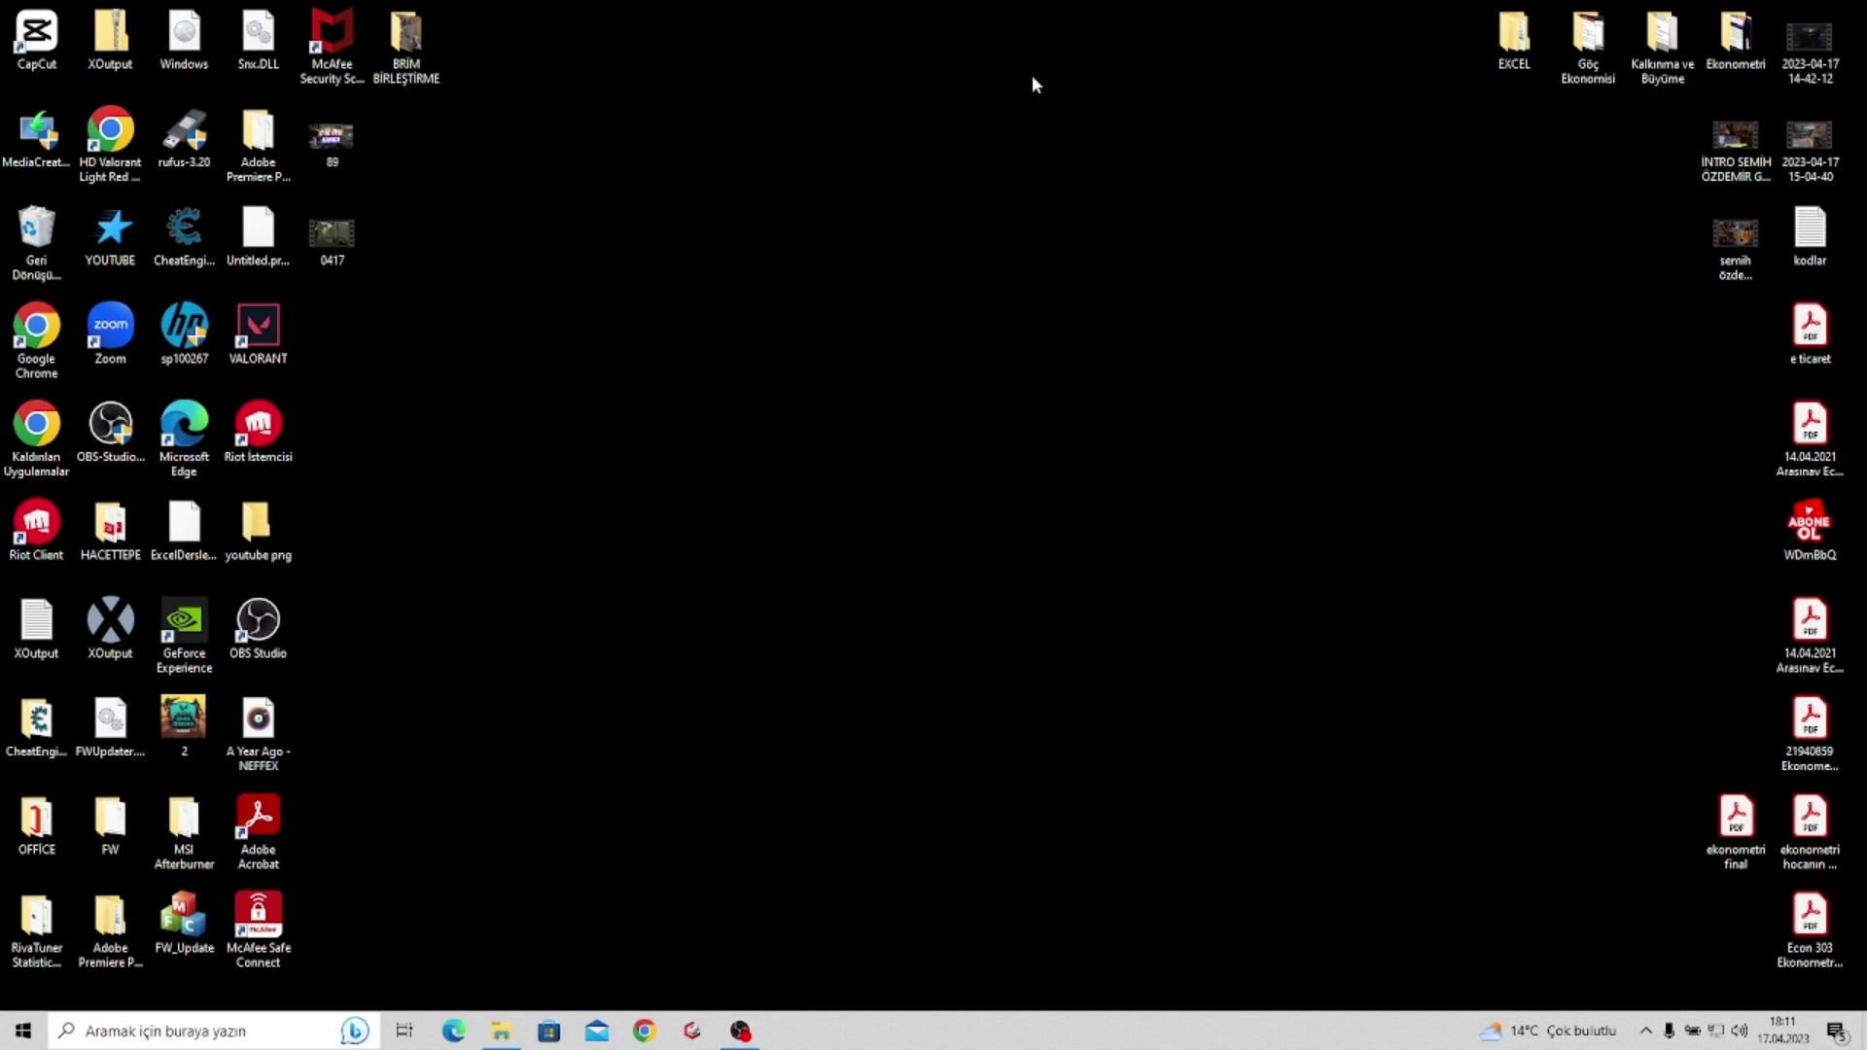
click(220, 1029)
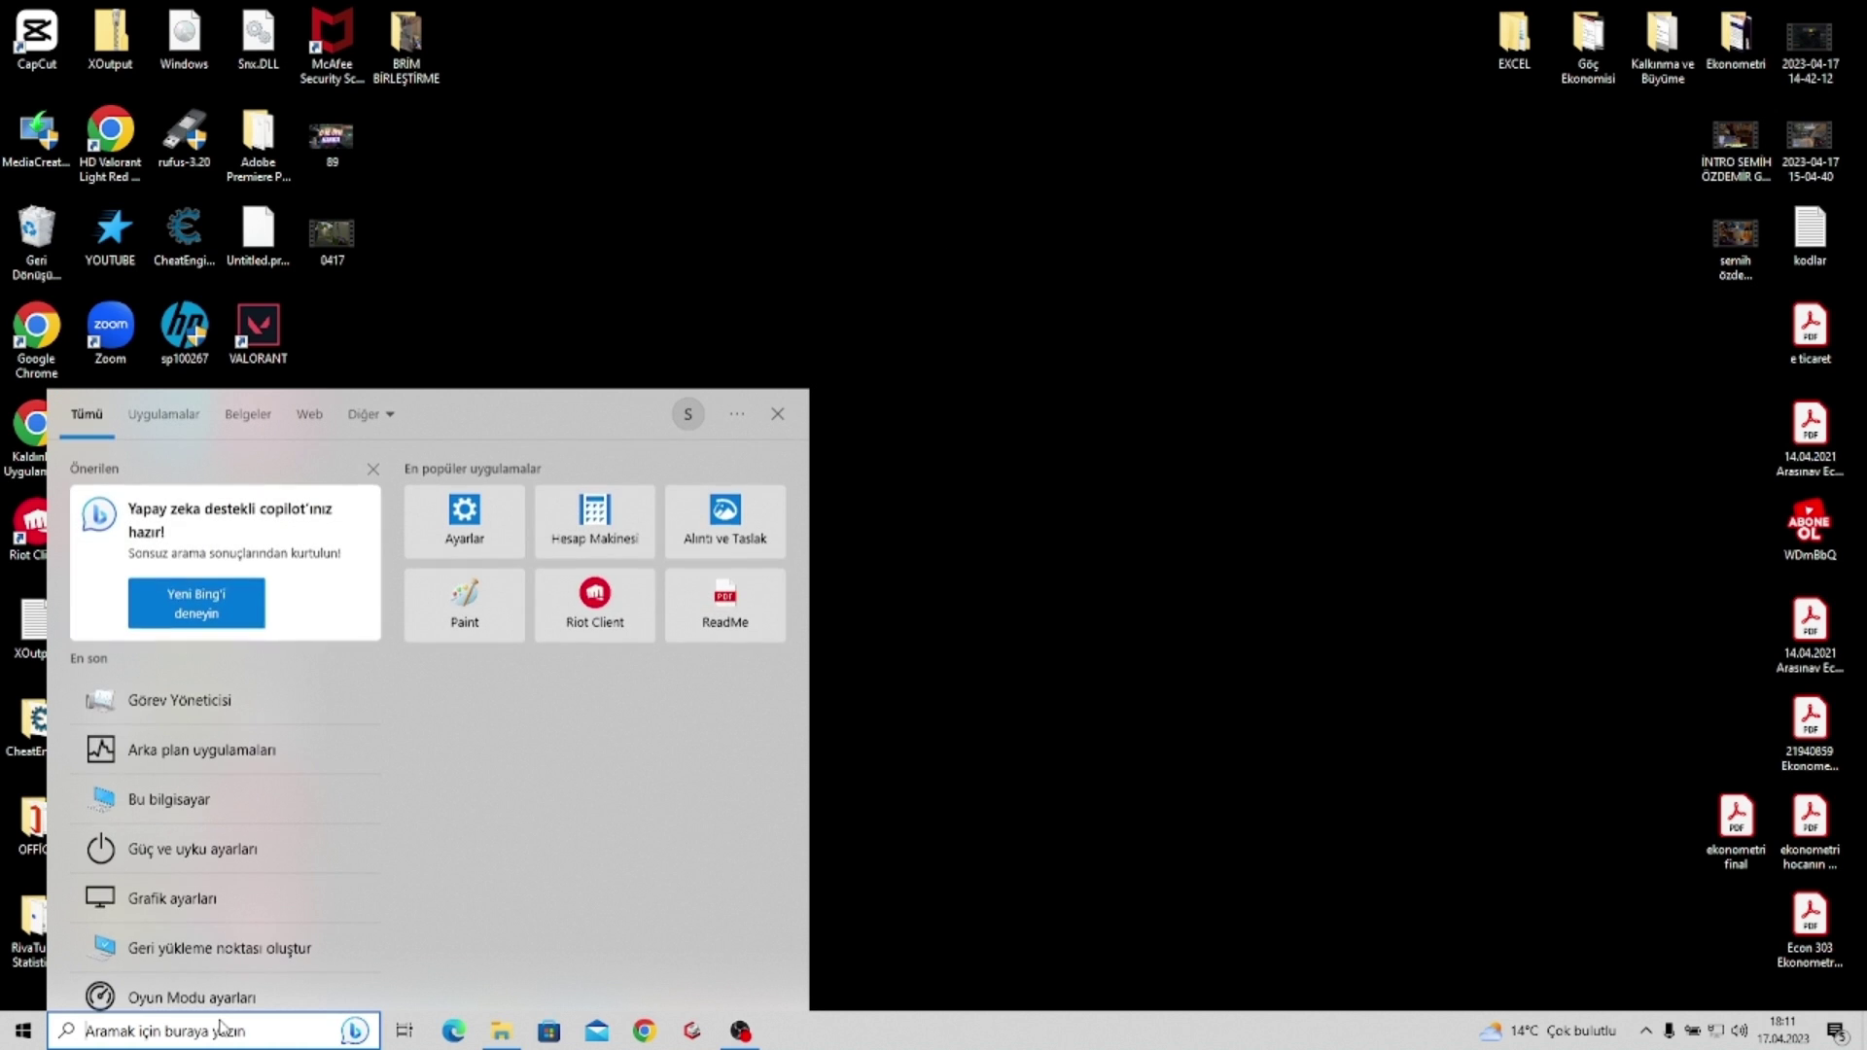
key(ctrl+shift+Escape)
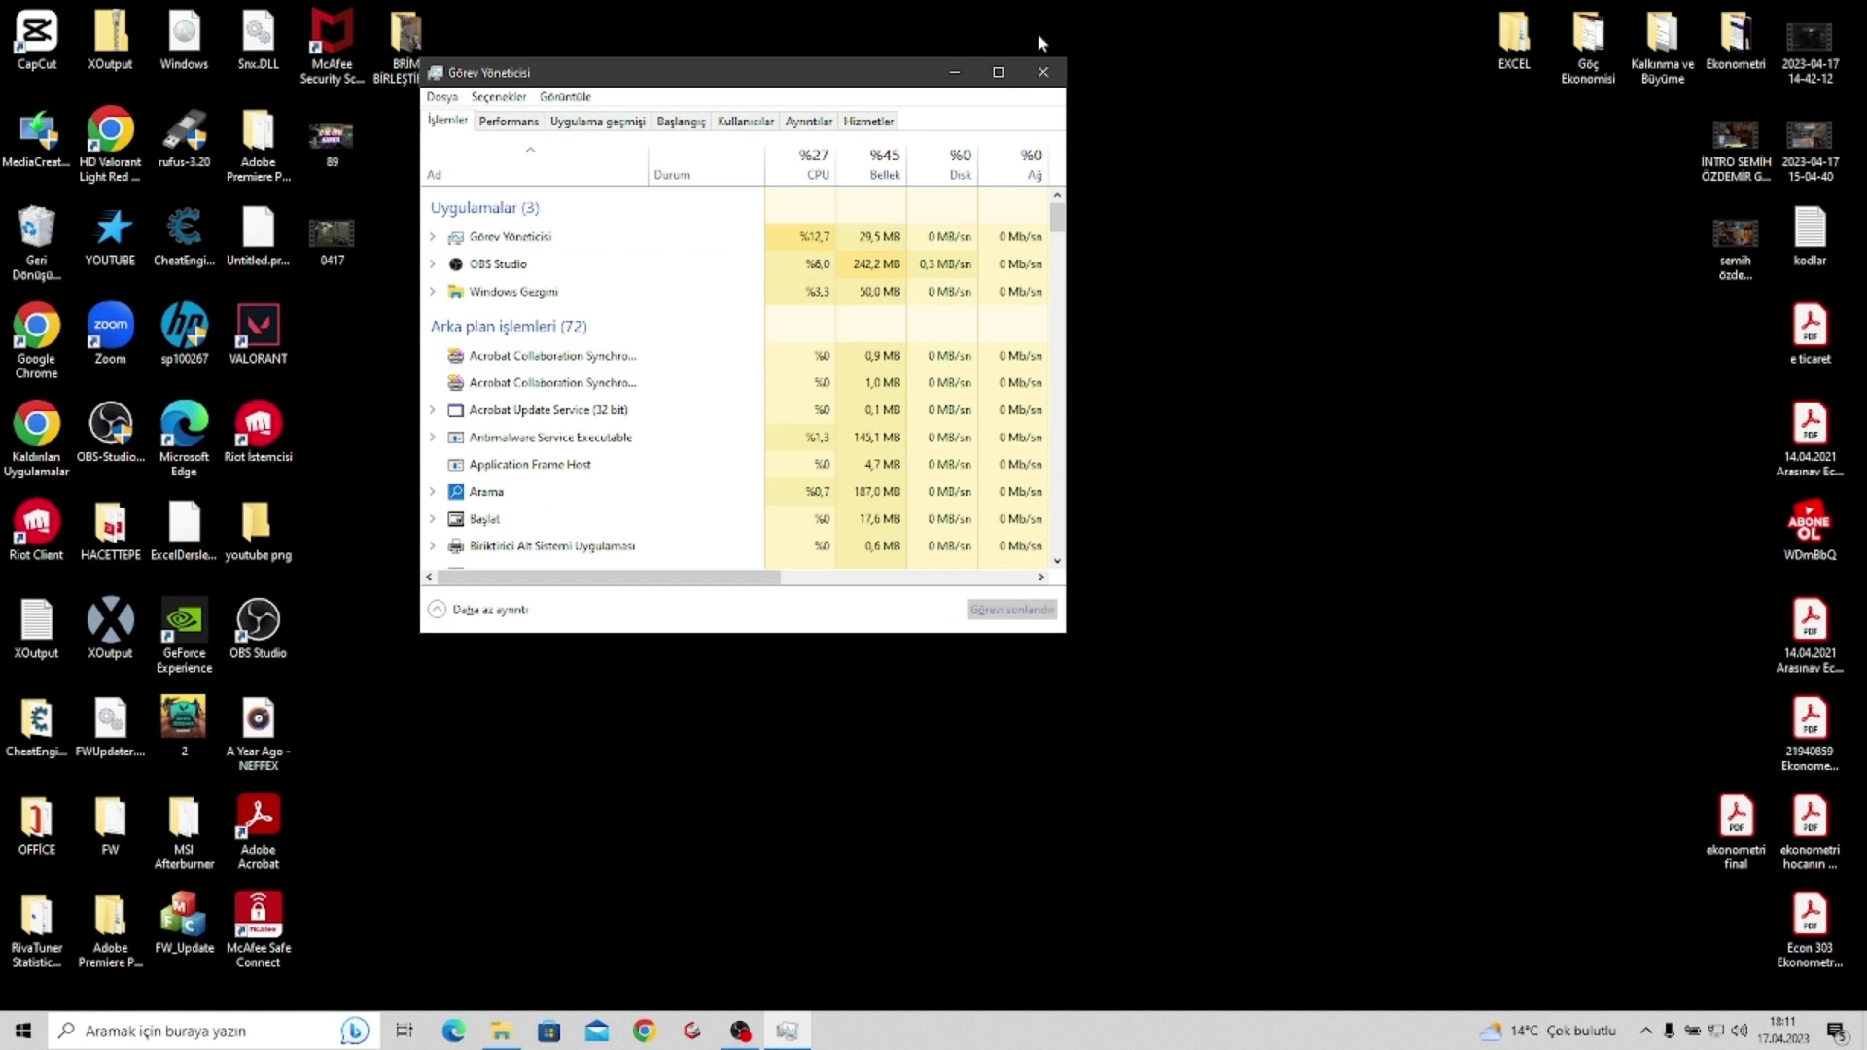
click(1042, 72)
Search Windows for "güncel", open the Windows Update page (Güncelleştirmeleri denetle), look it over and close it
click(234, 1029)
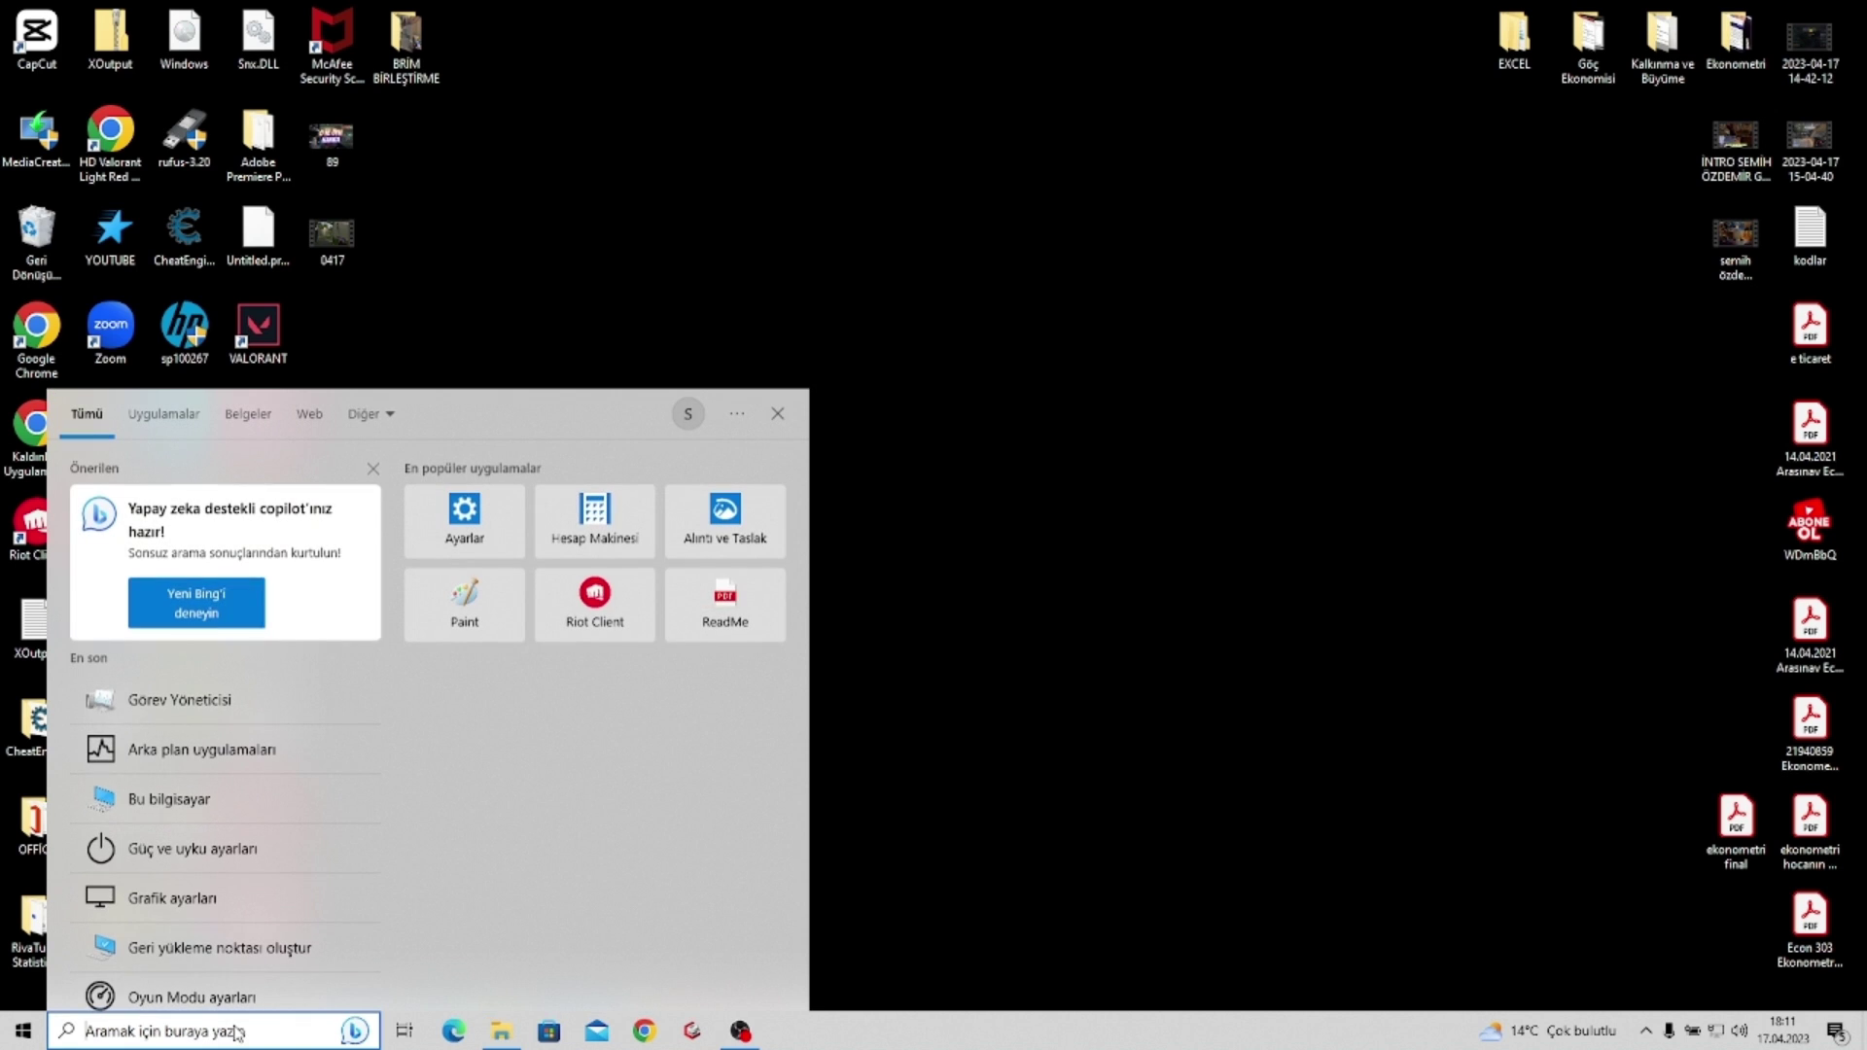
text(güncel)
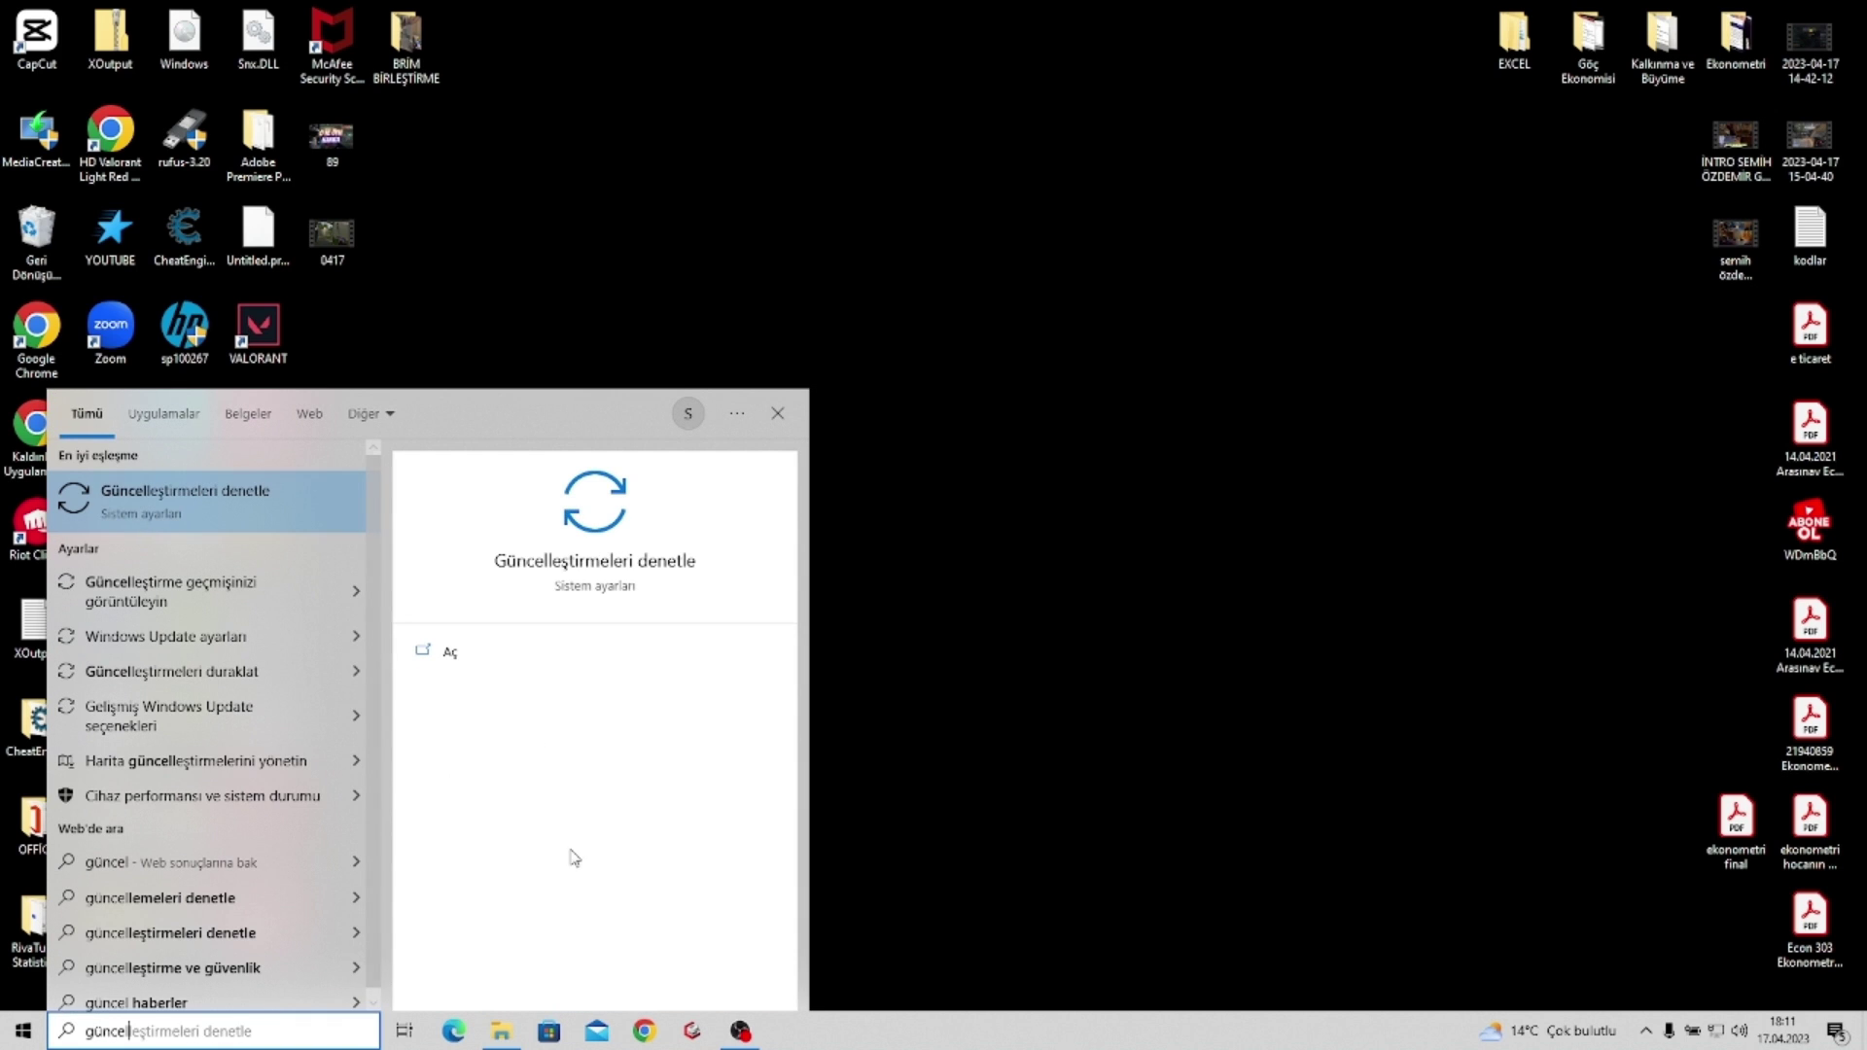
click(617, 661)
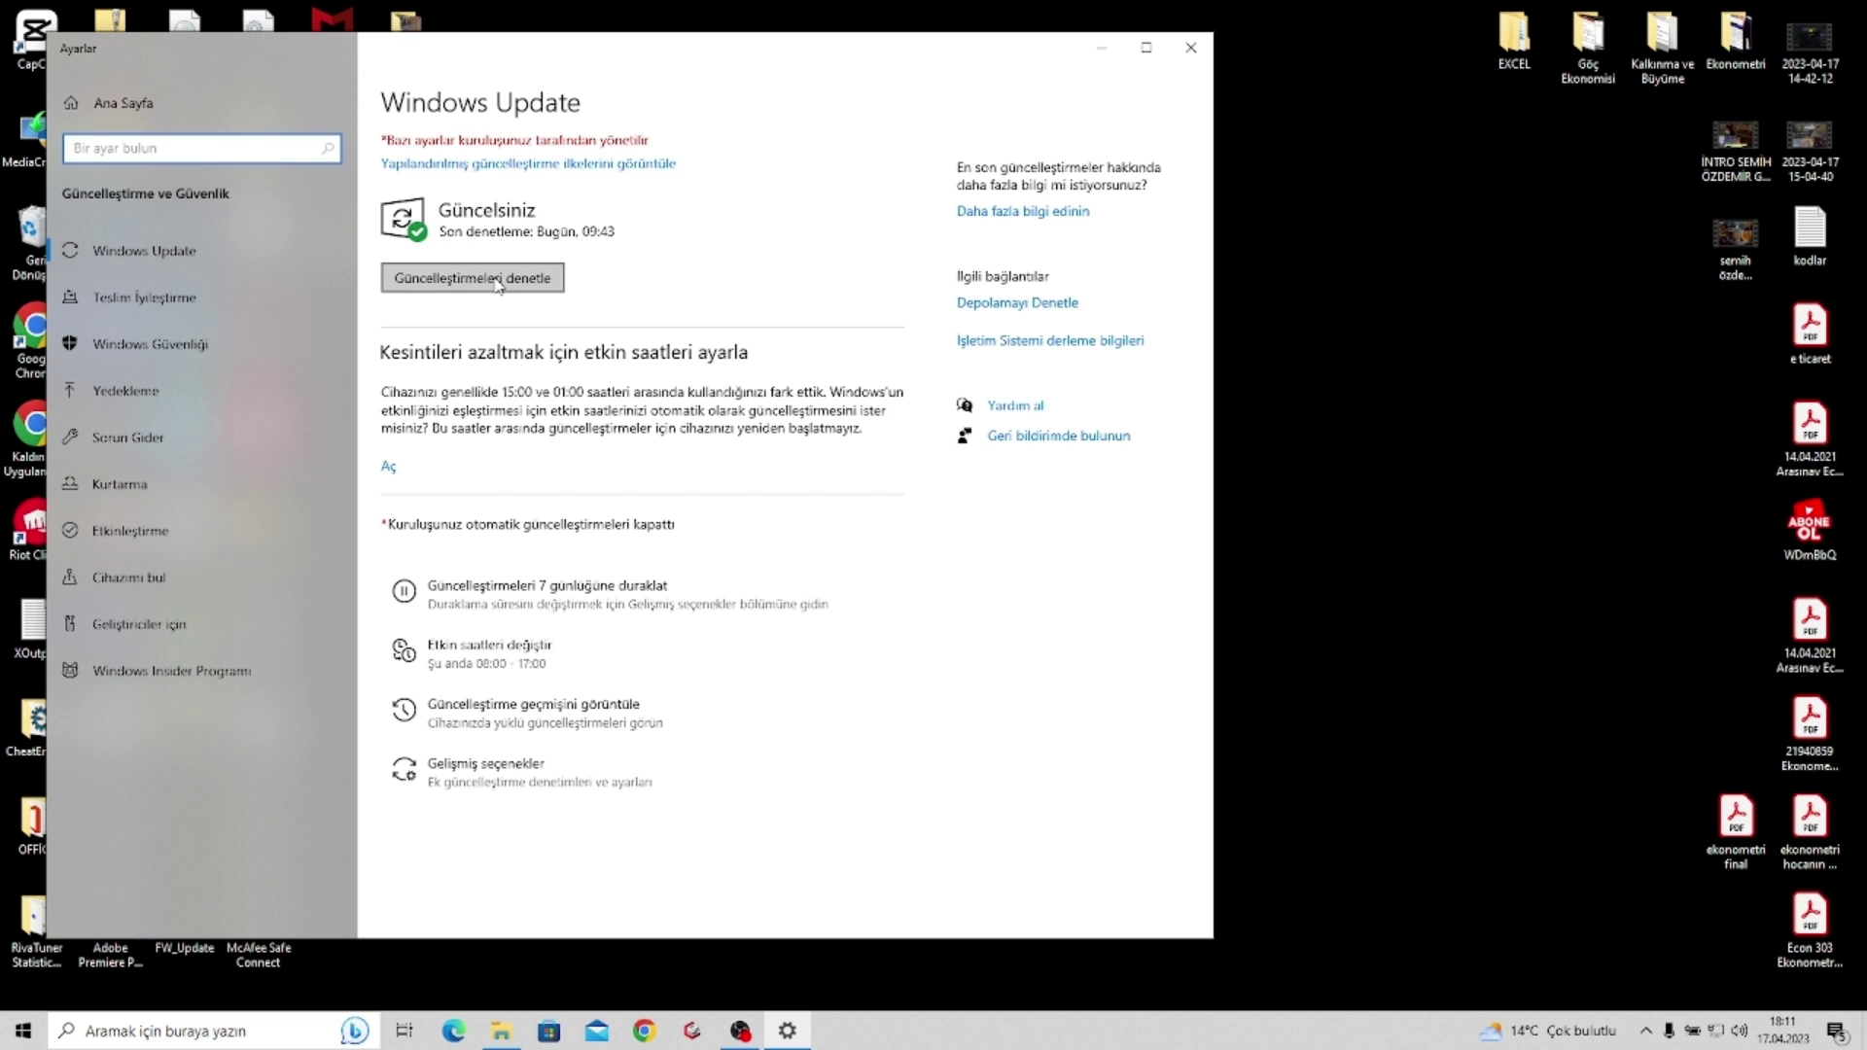
click(1208, 45)
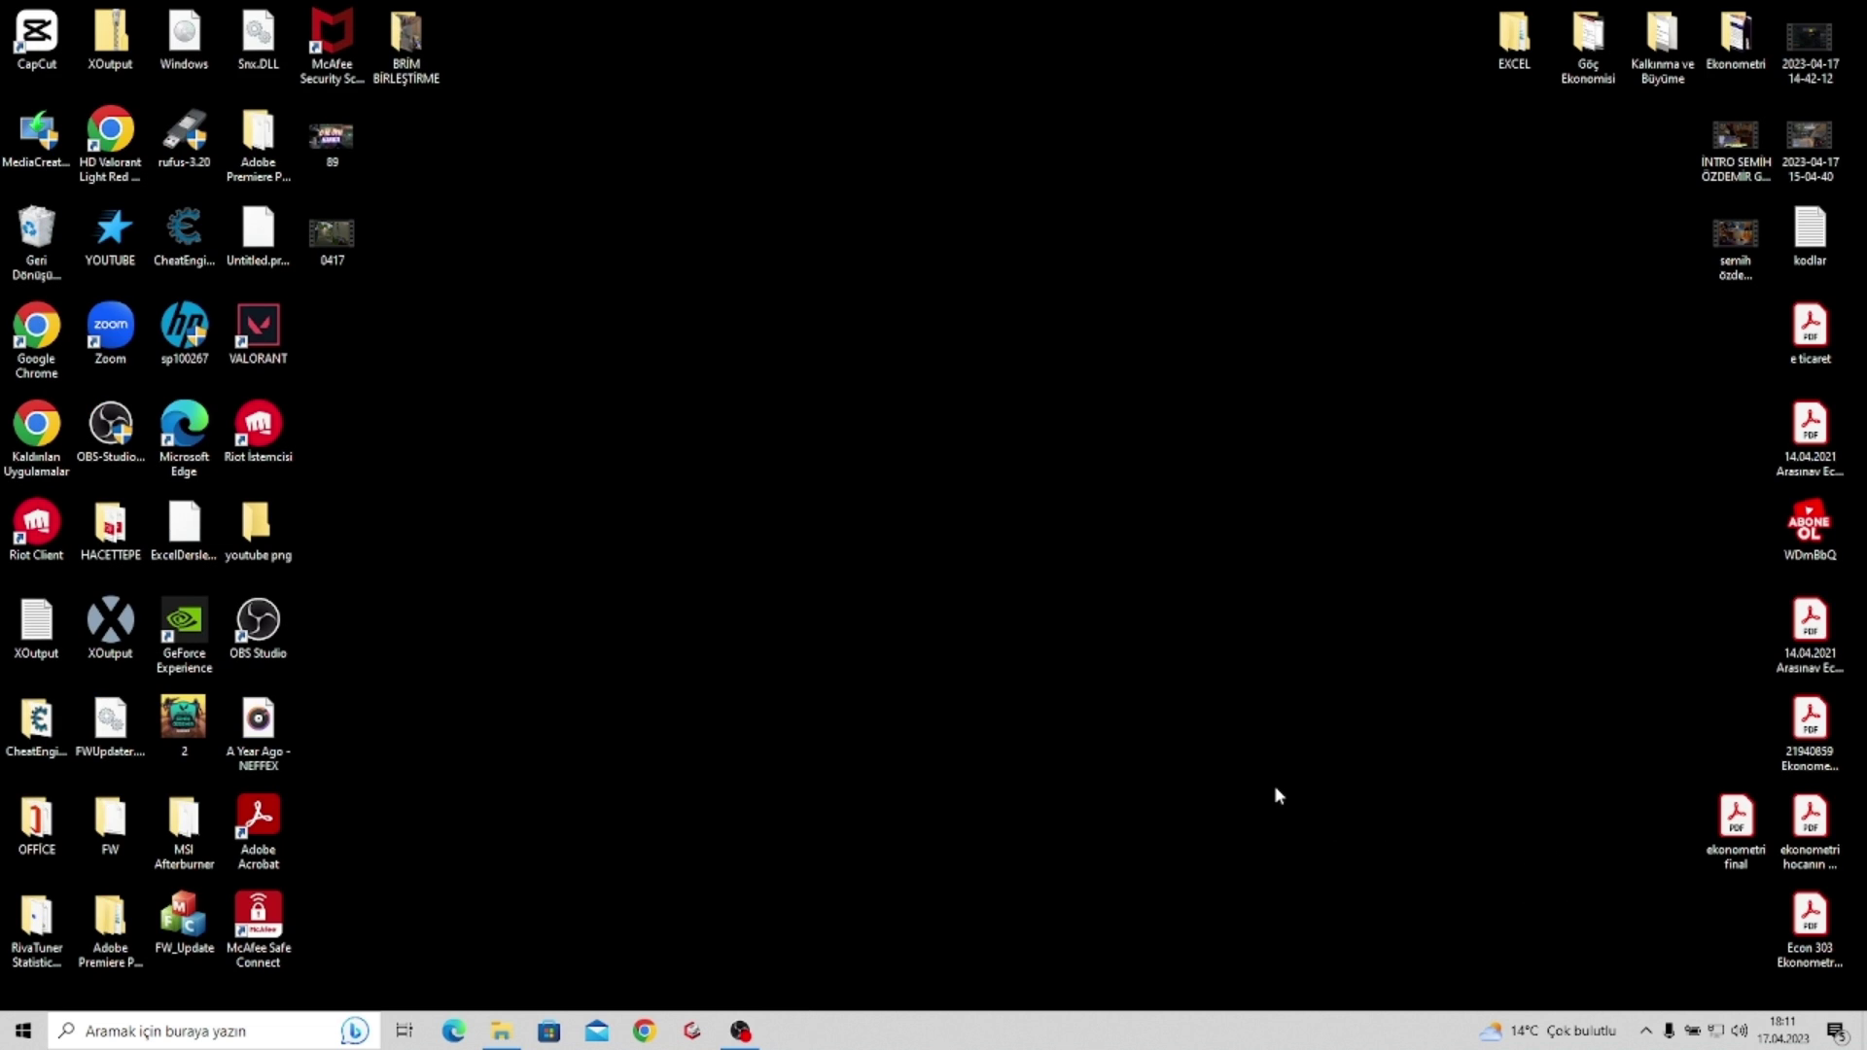
Open GeForce Experience, dismiss the tip, check for graphics driver updates, and minimize the window
click(213, 1031)
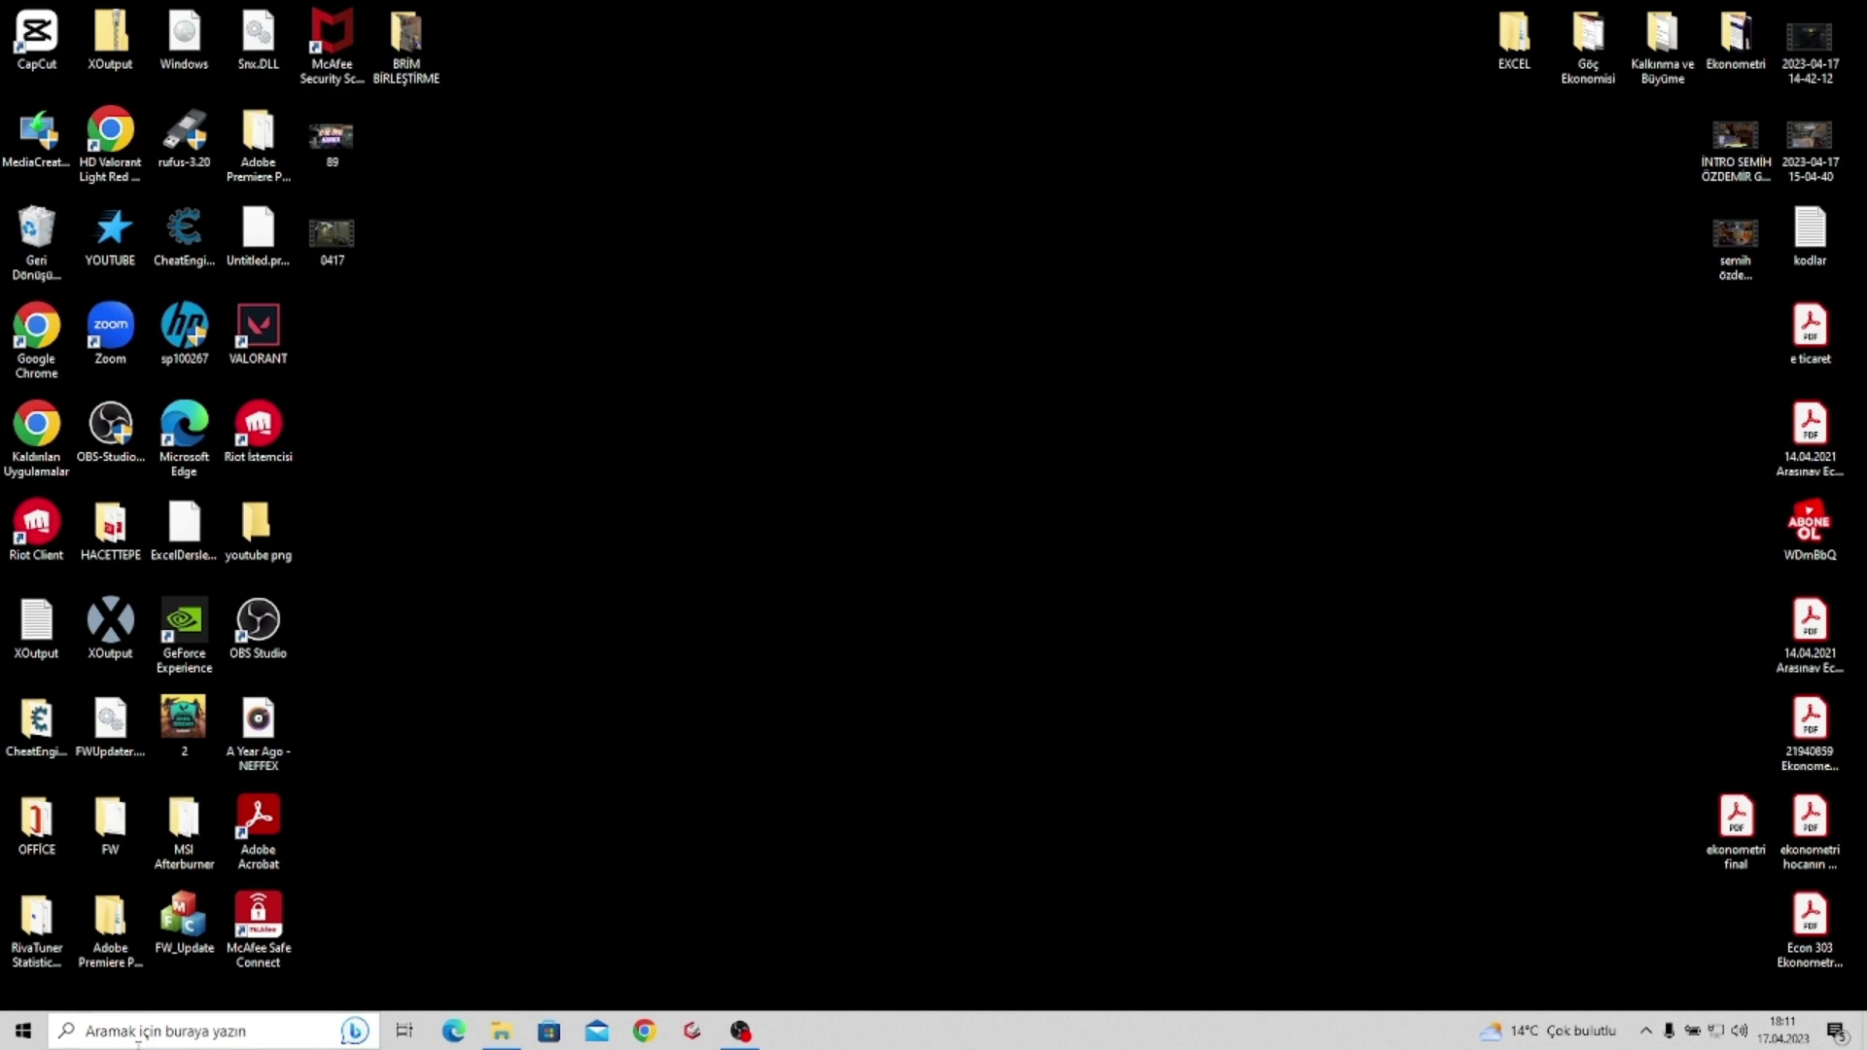
text(gef)
click(523, 648)
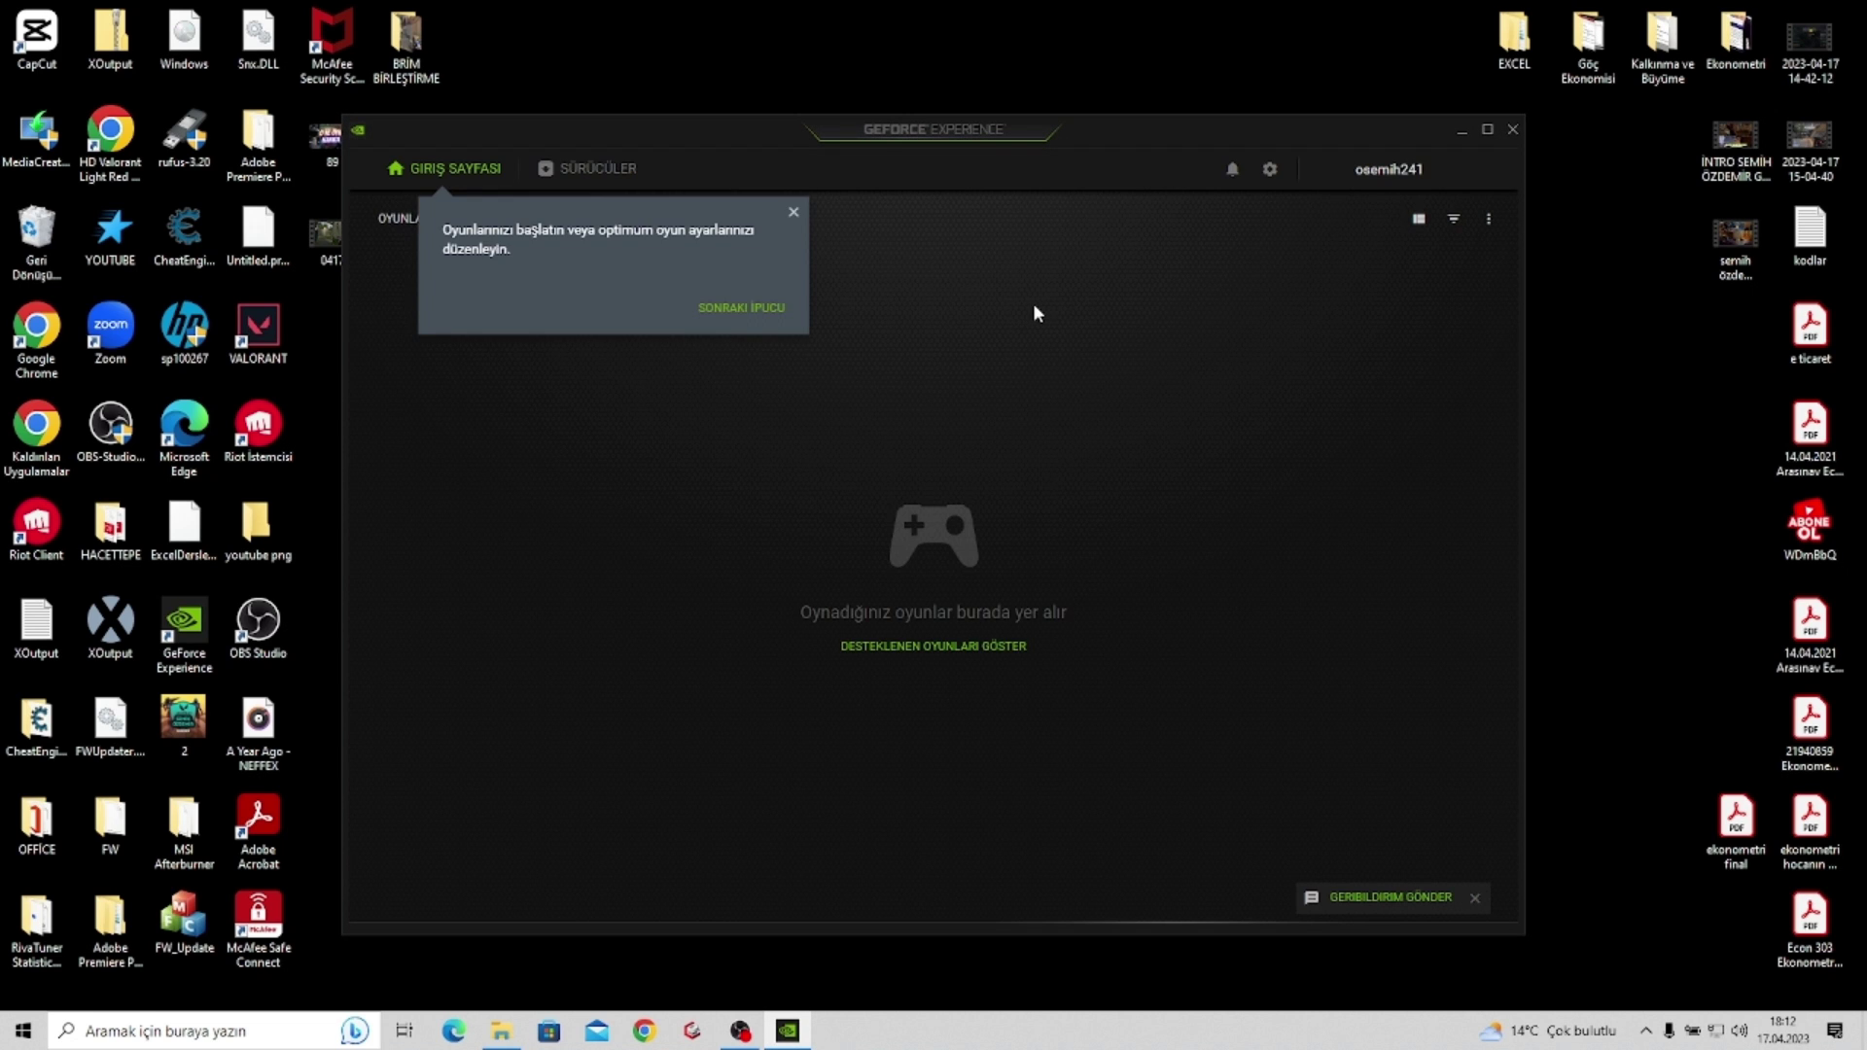
click(572, 171)
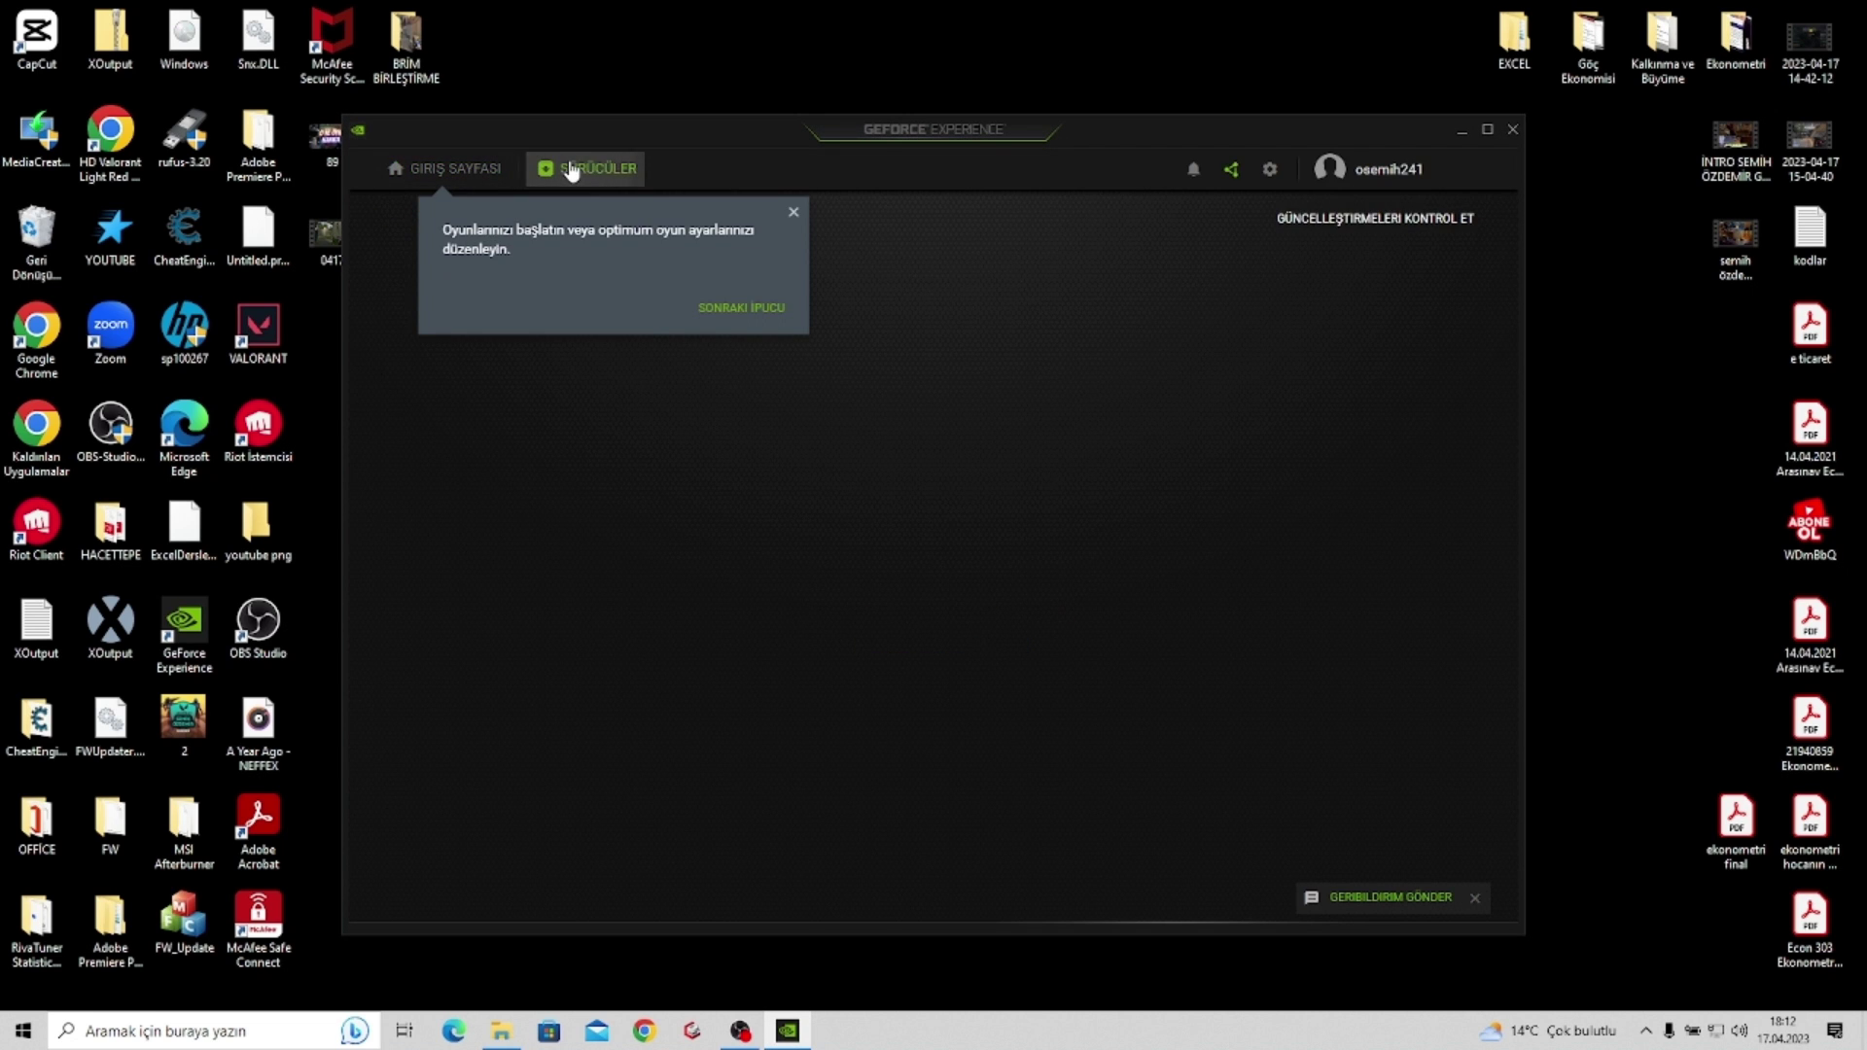
click(791, 211)
click(1417, 224)
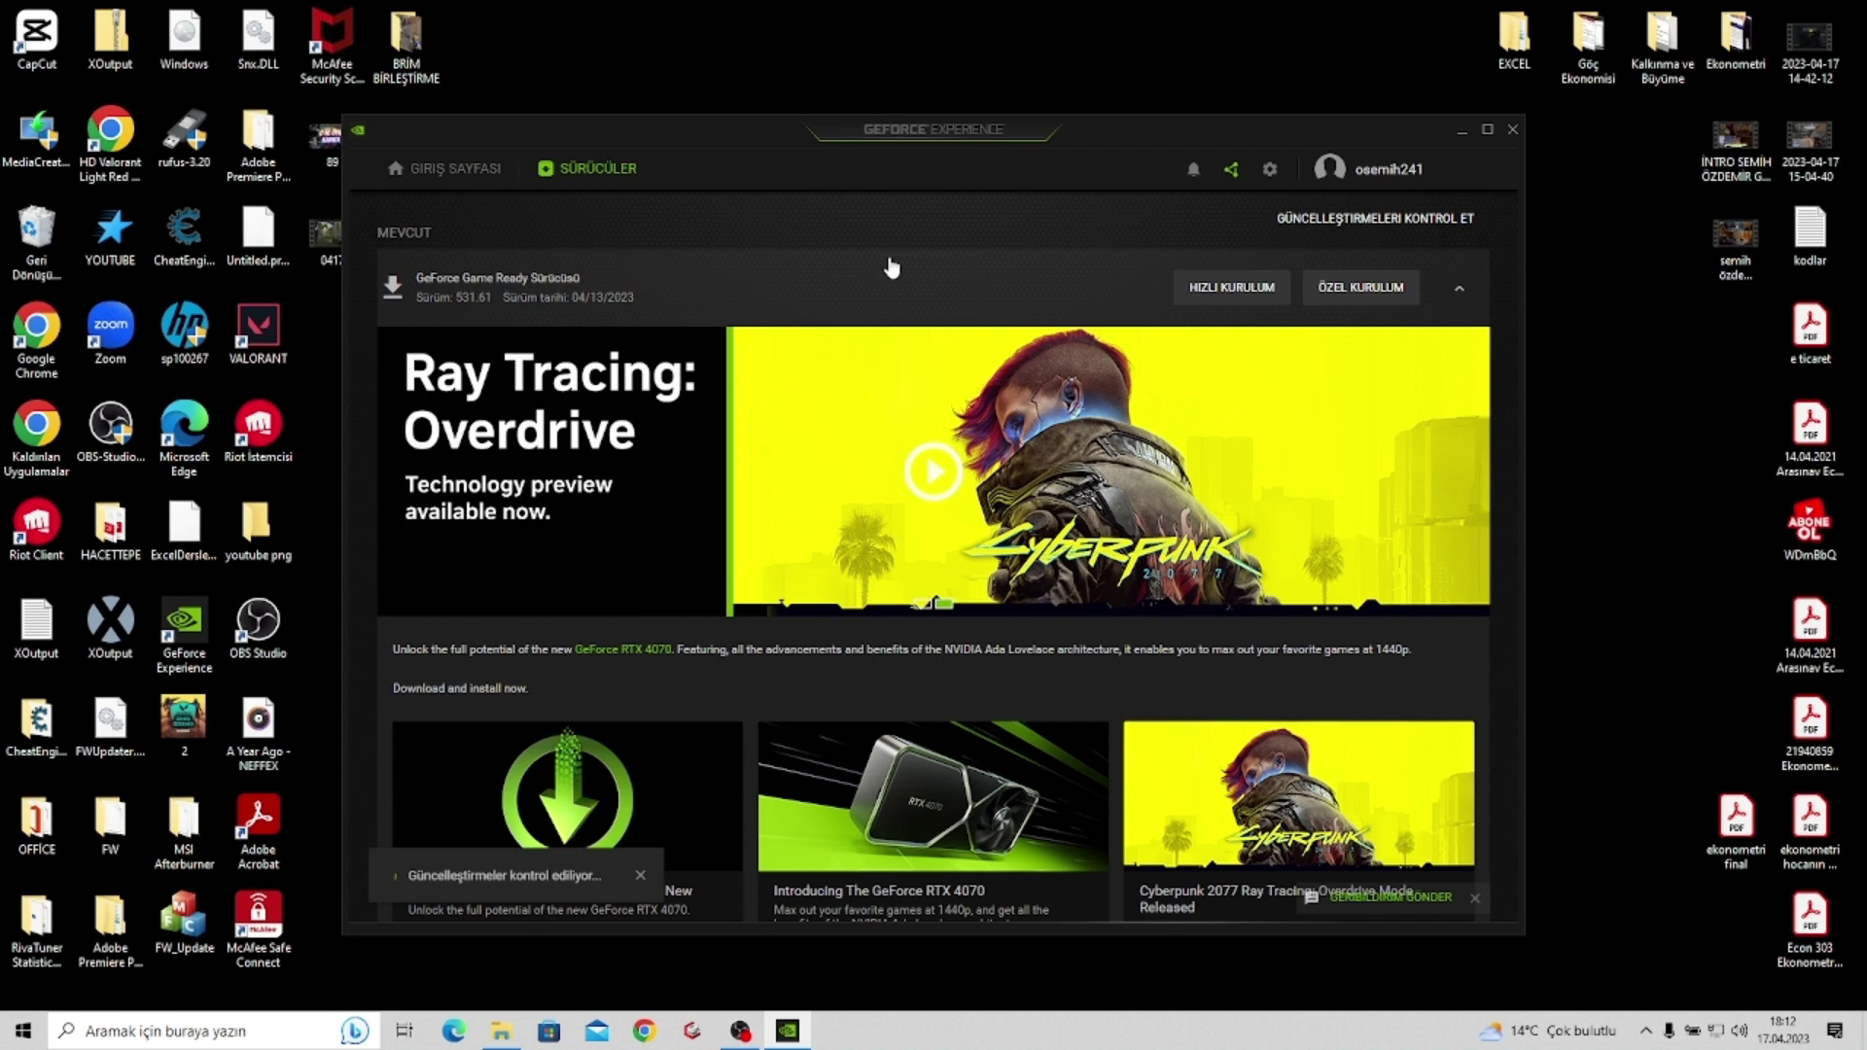
click(1456, 131)
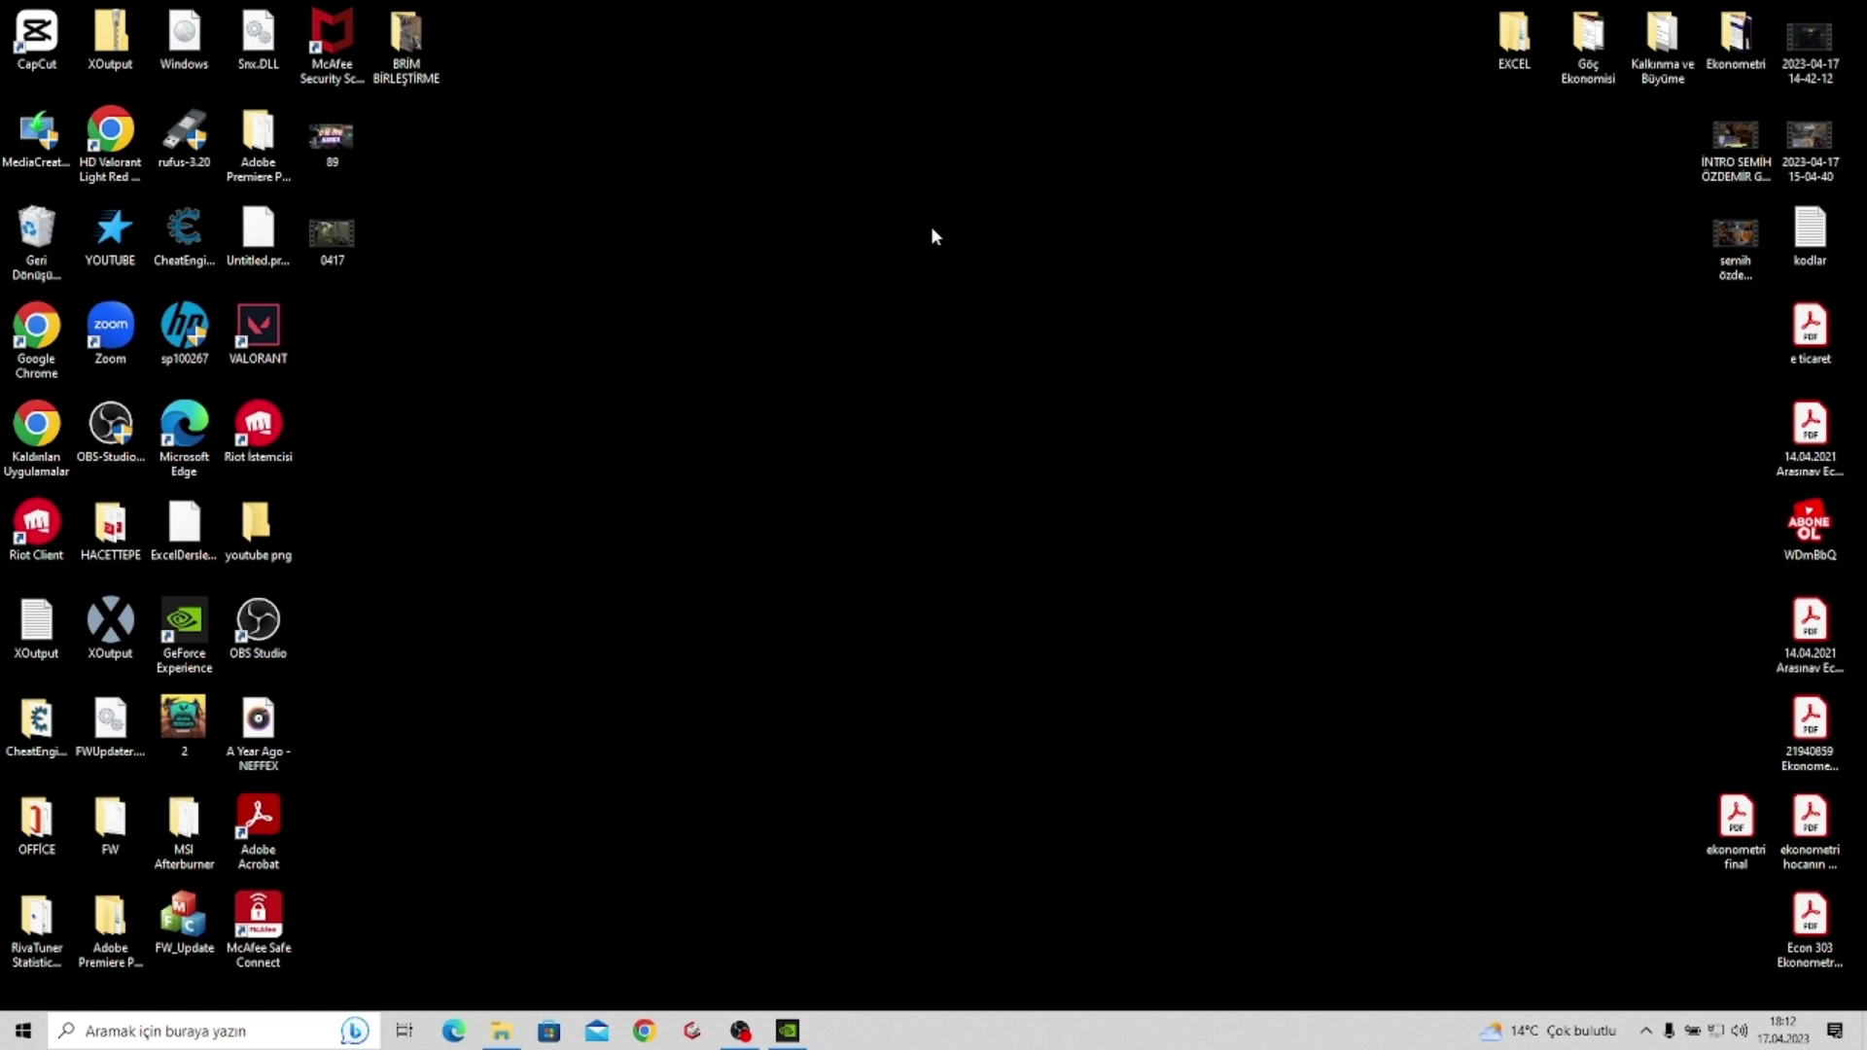
In NVIDIA Control Panel, preset the image settings to the user's own preference with emphasis on Performans, apply it, and close the panel
right_click(888, 222)
click(958, 379)
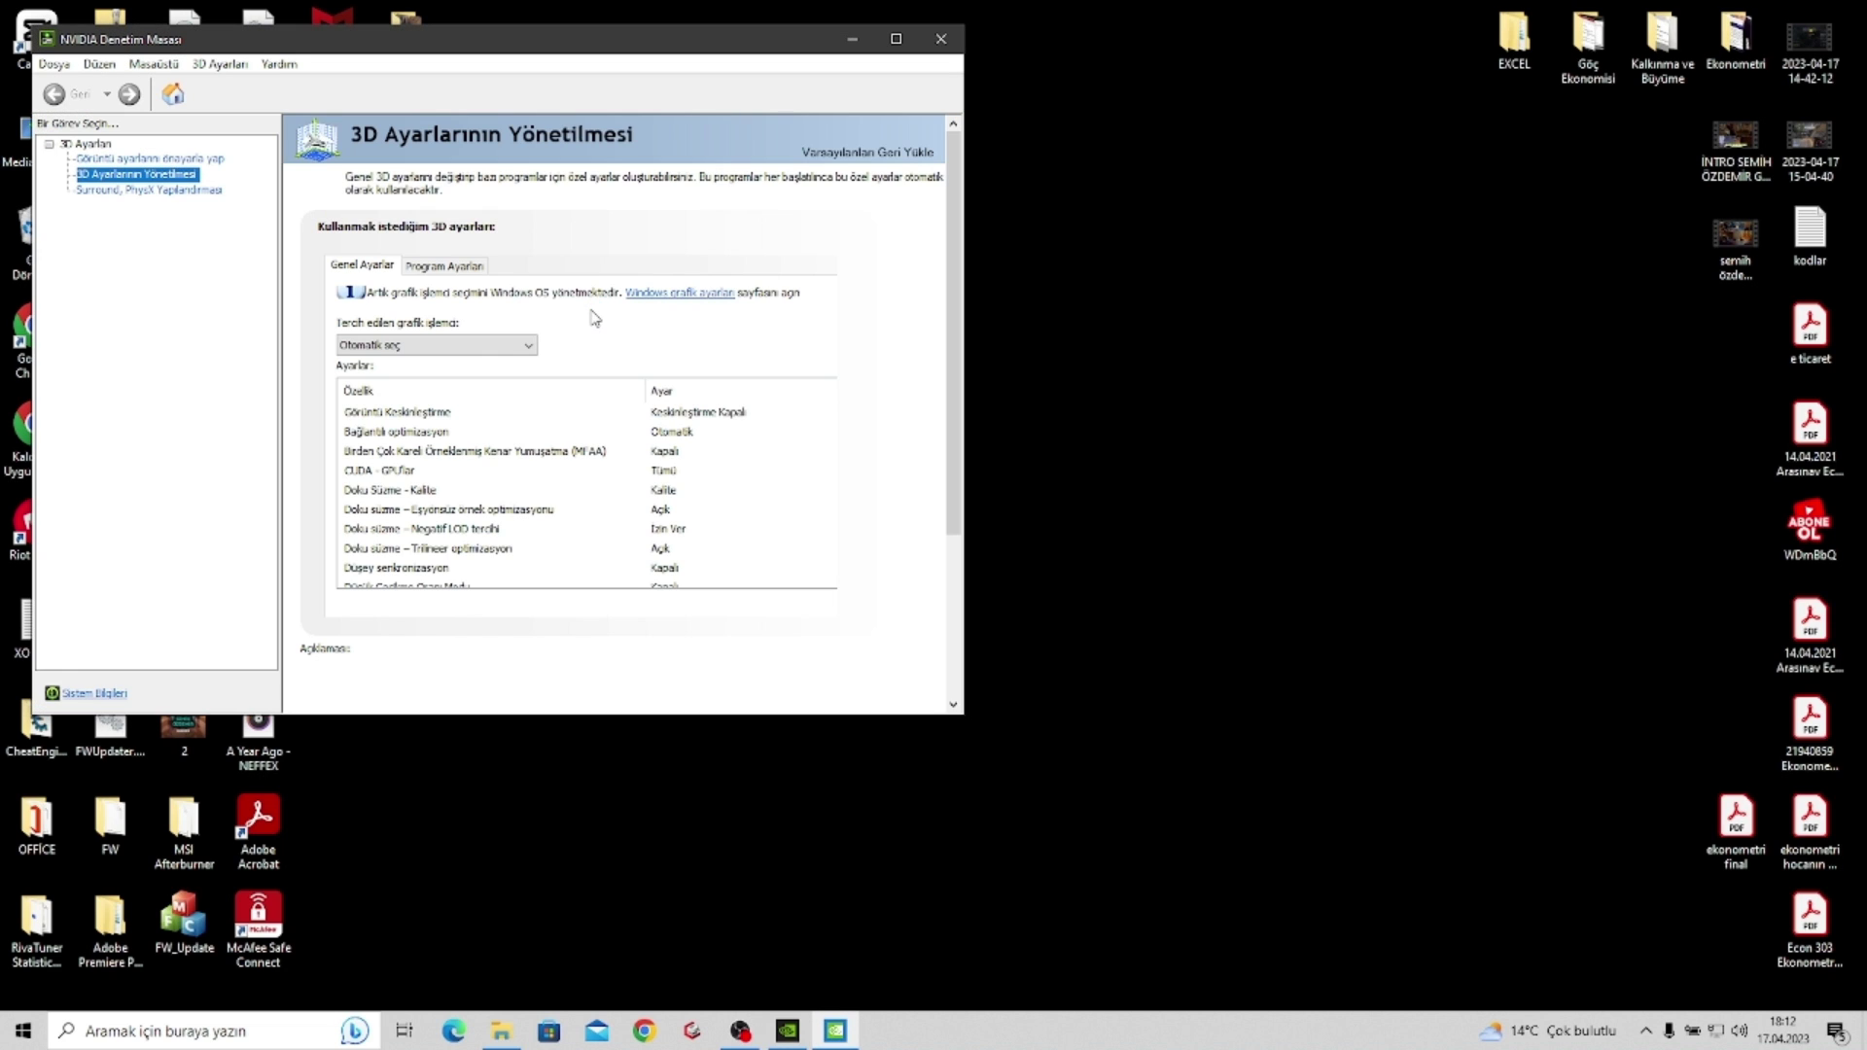
click(177, 163)
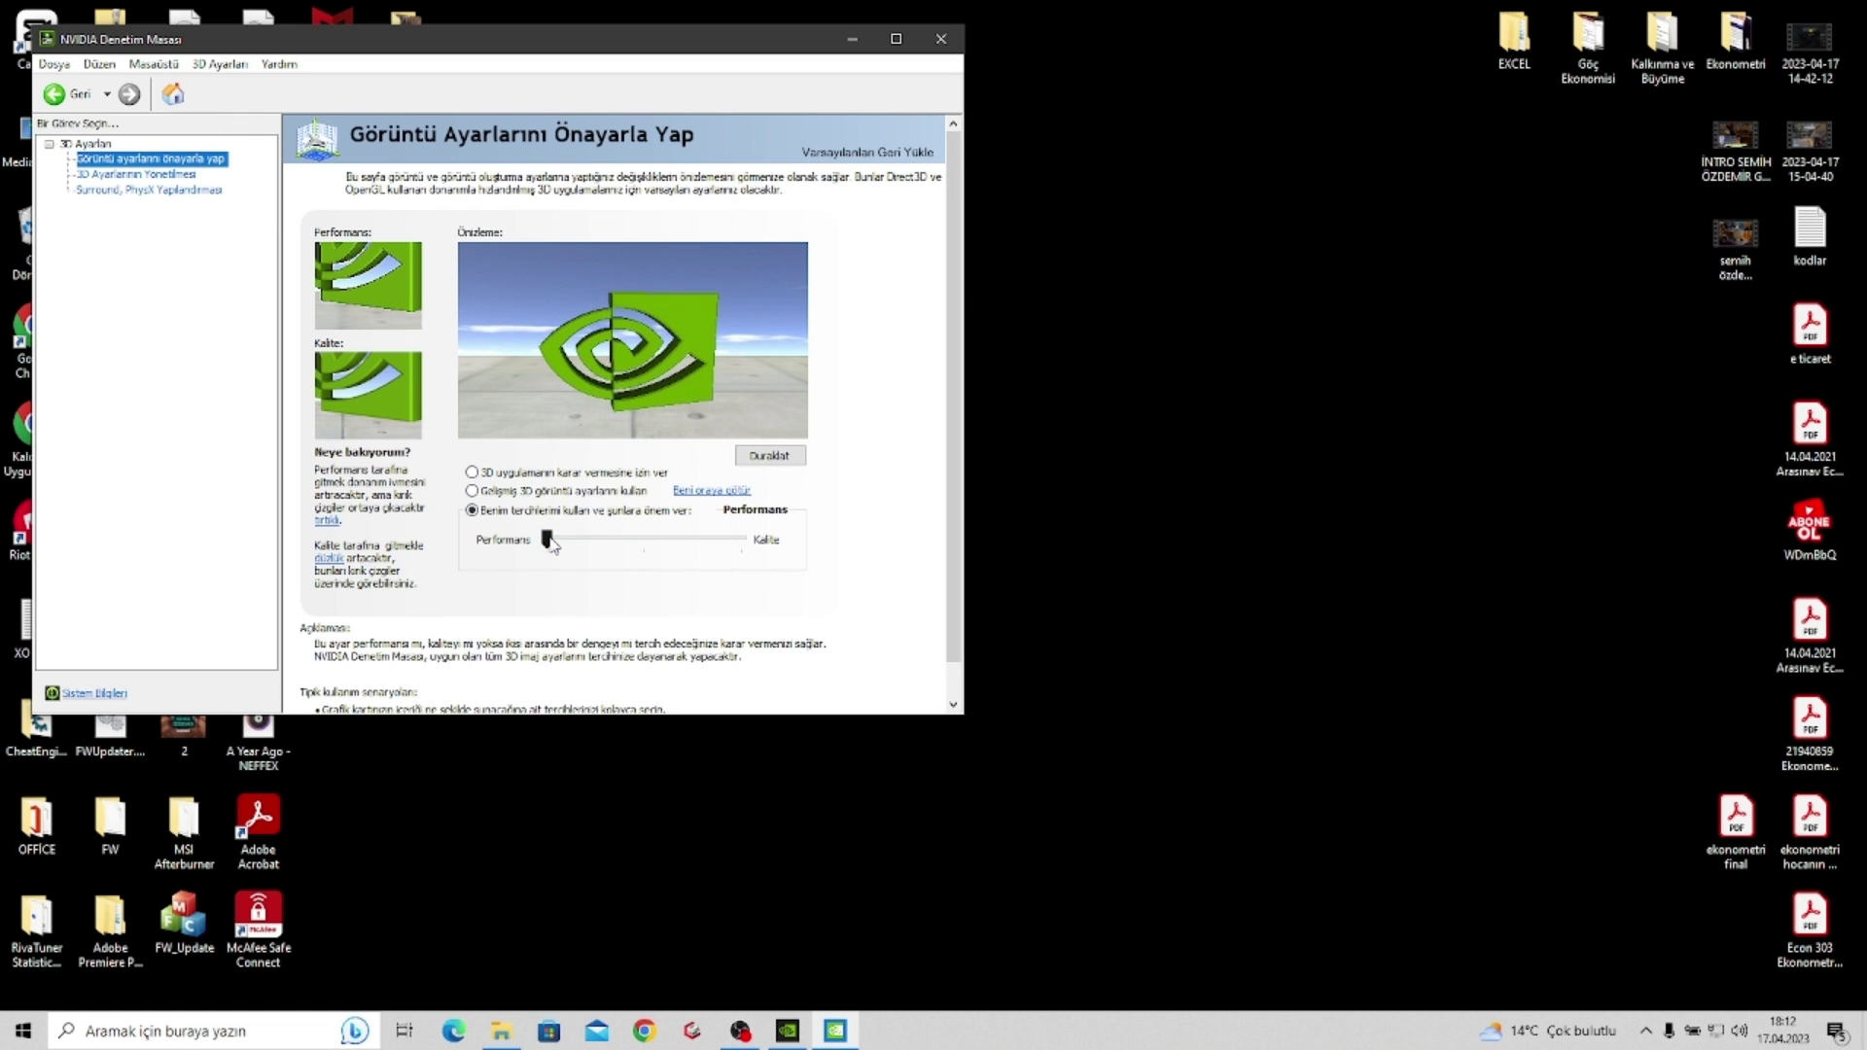
mouse_move(546, 539)
mouse_down()
mouse_move(756, 545)
mouse_move(546, 542)
mouse_up()
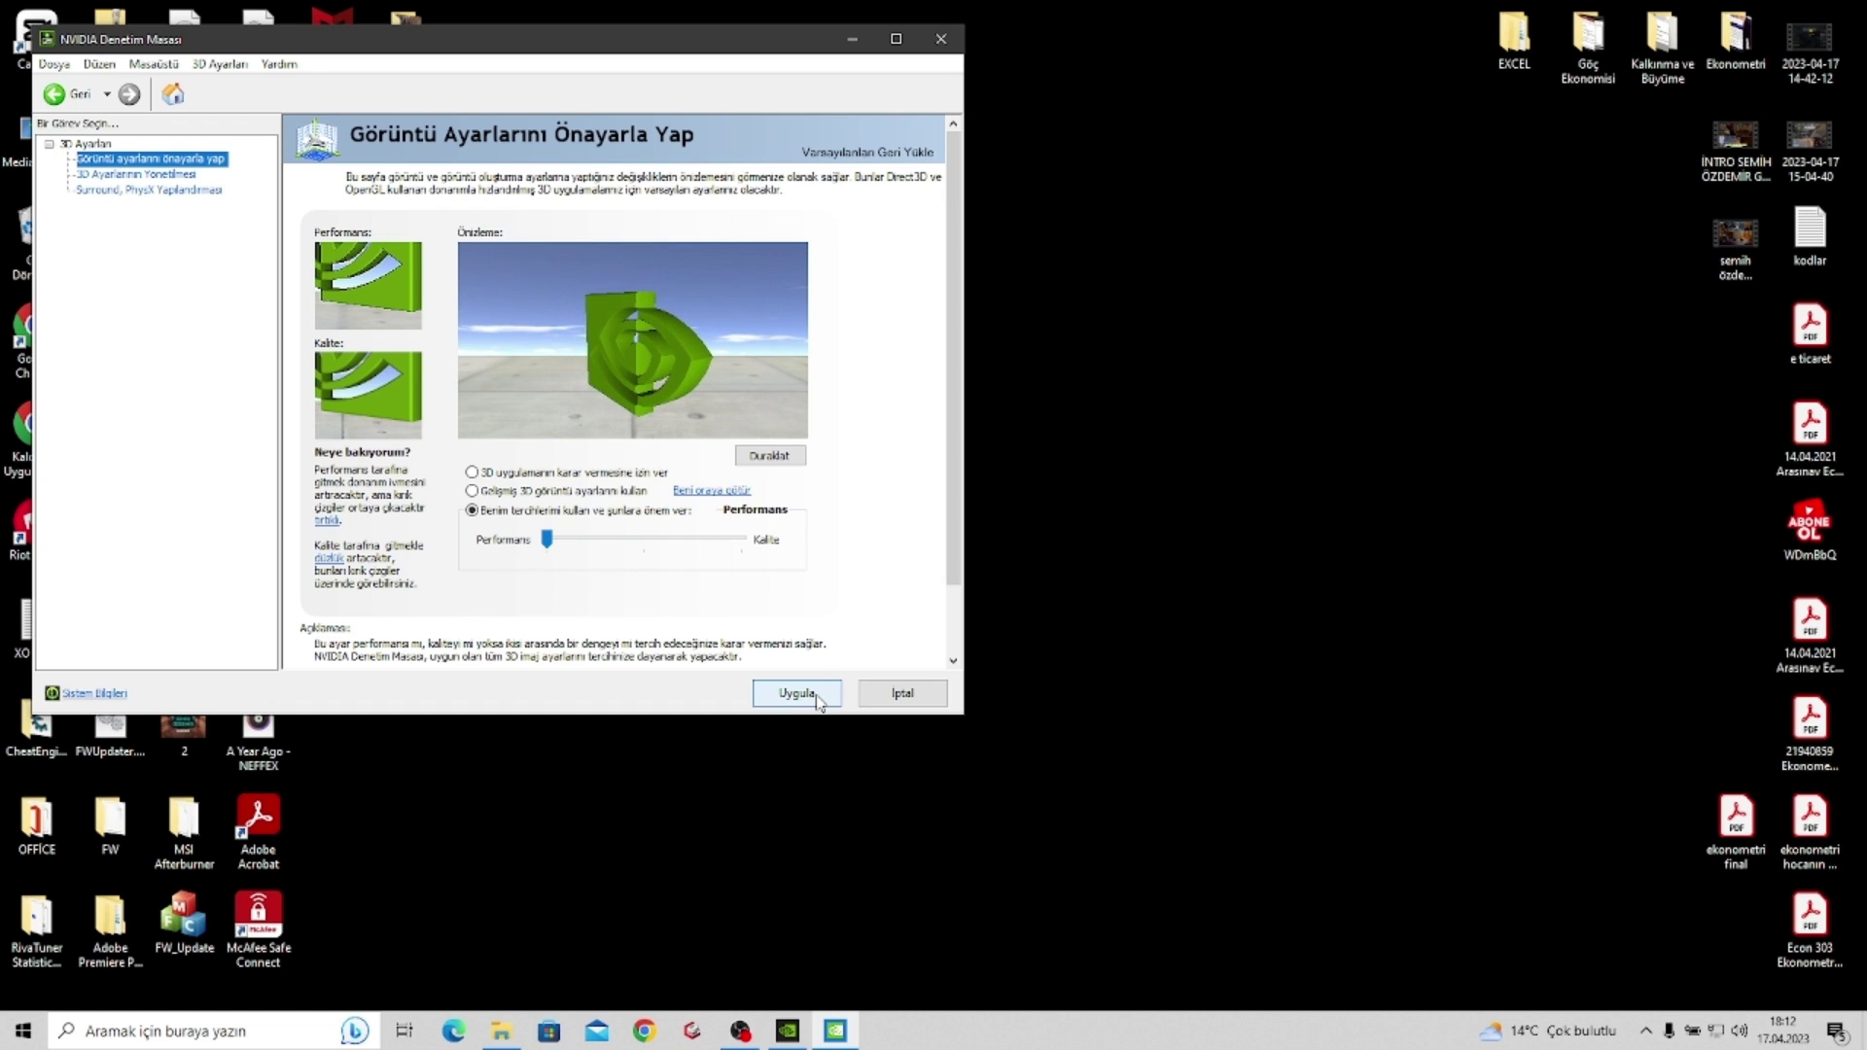
click(544, 475)
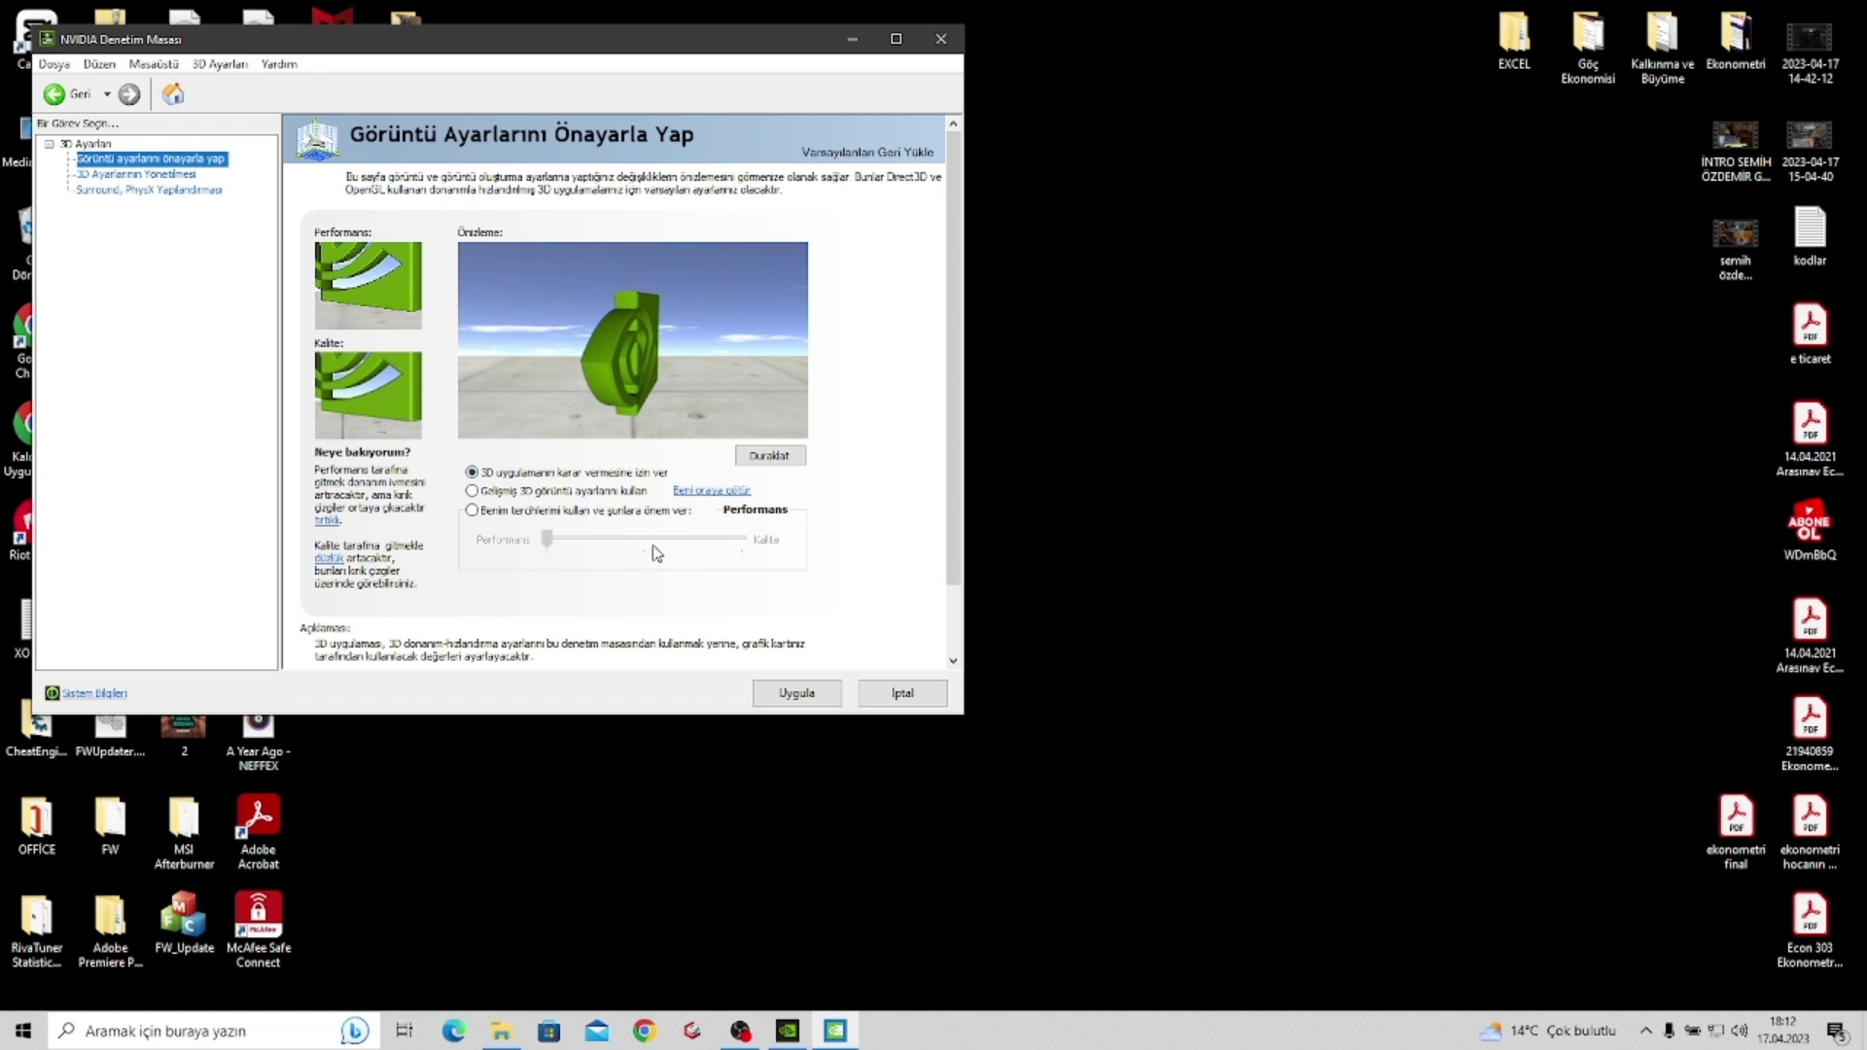
click(521, 516)
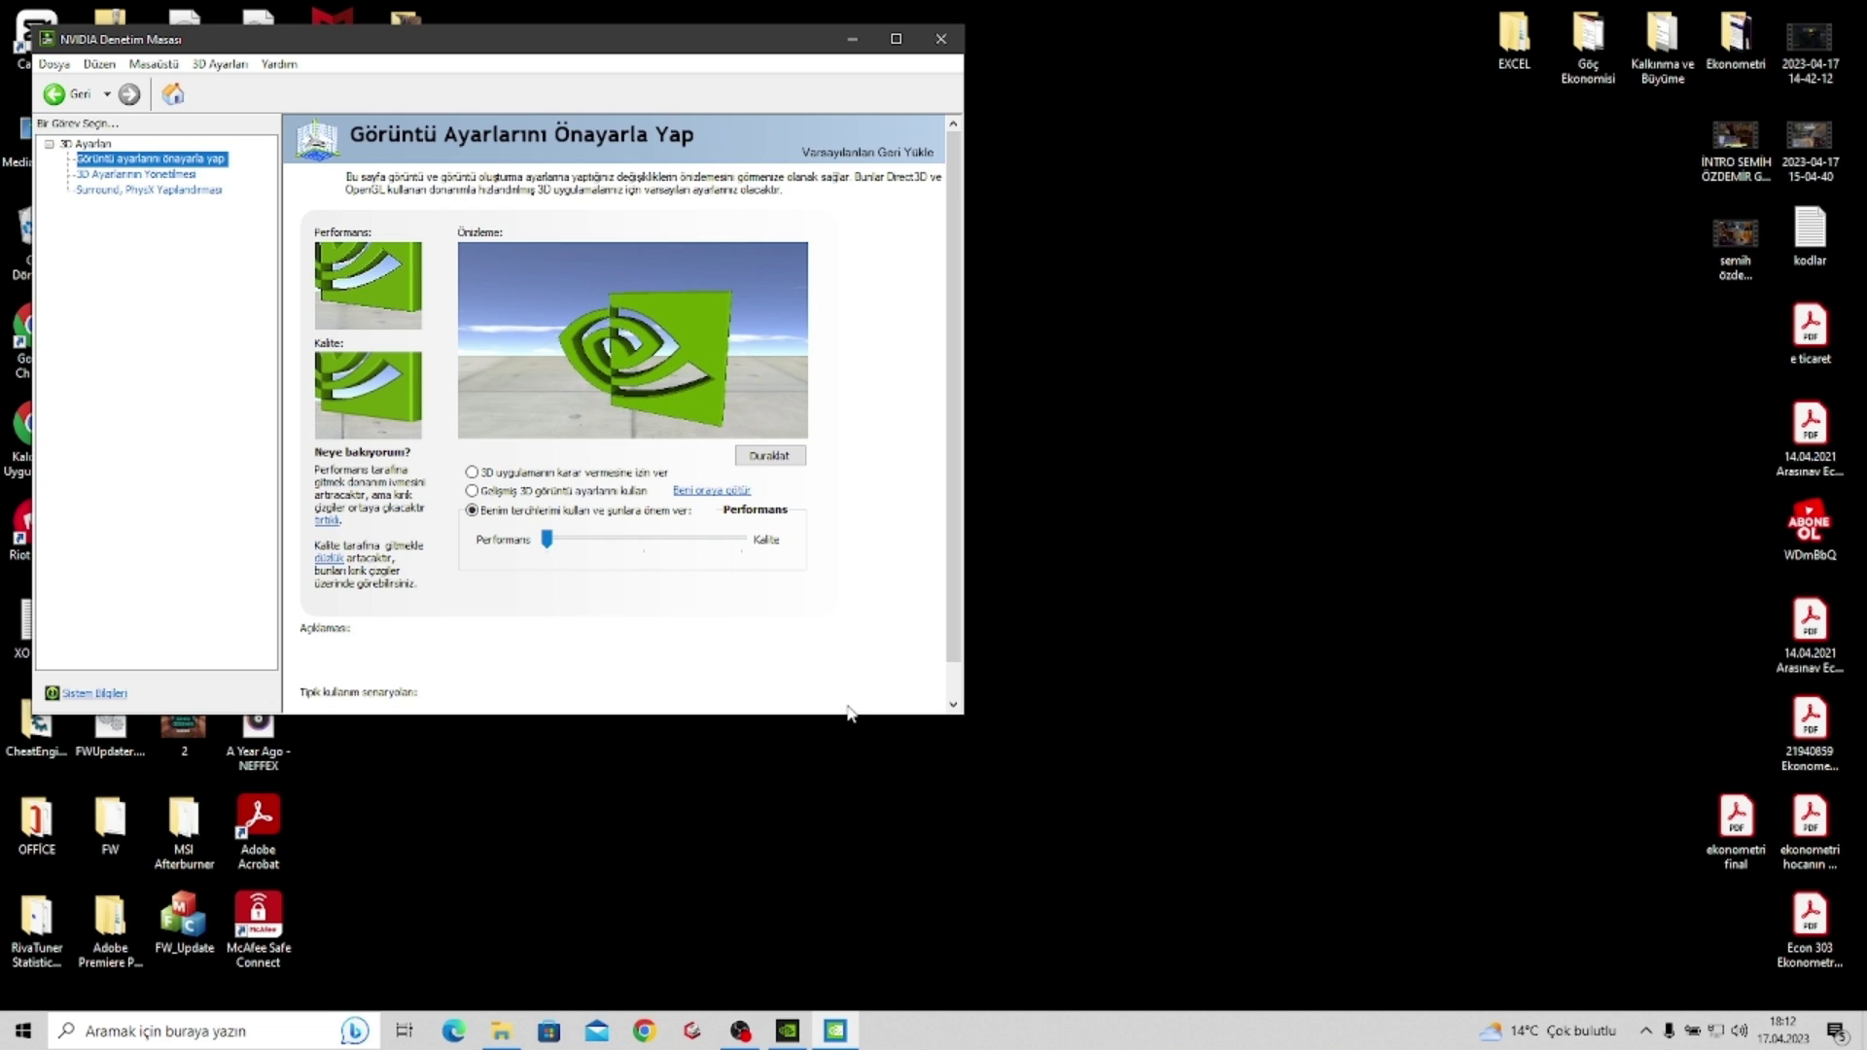
click(950, 48)
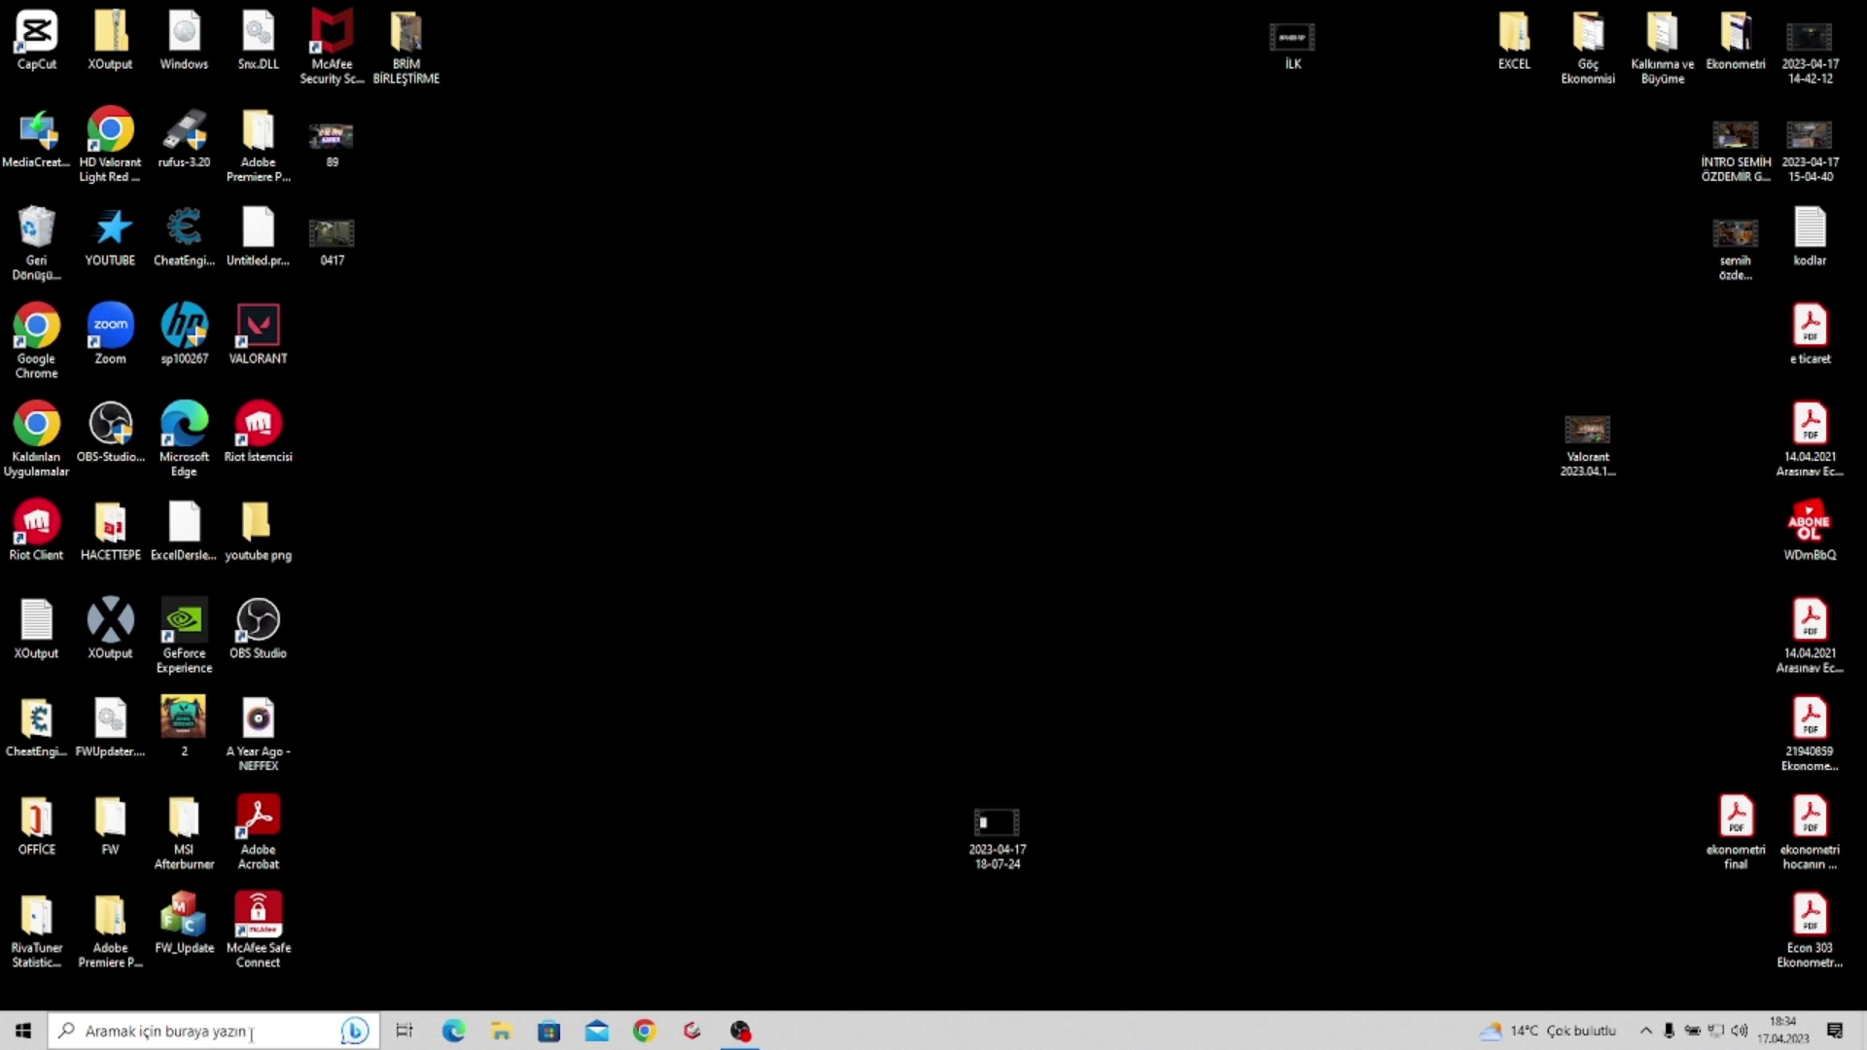
Open the Game Mode settings (Oyun Modu ayarları), switch Game Mode off and back on, and close the settings
click(250, 1036)
text(OYUN)
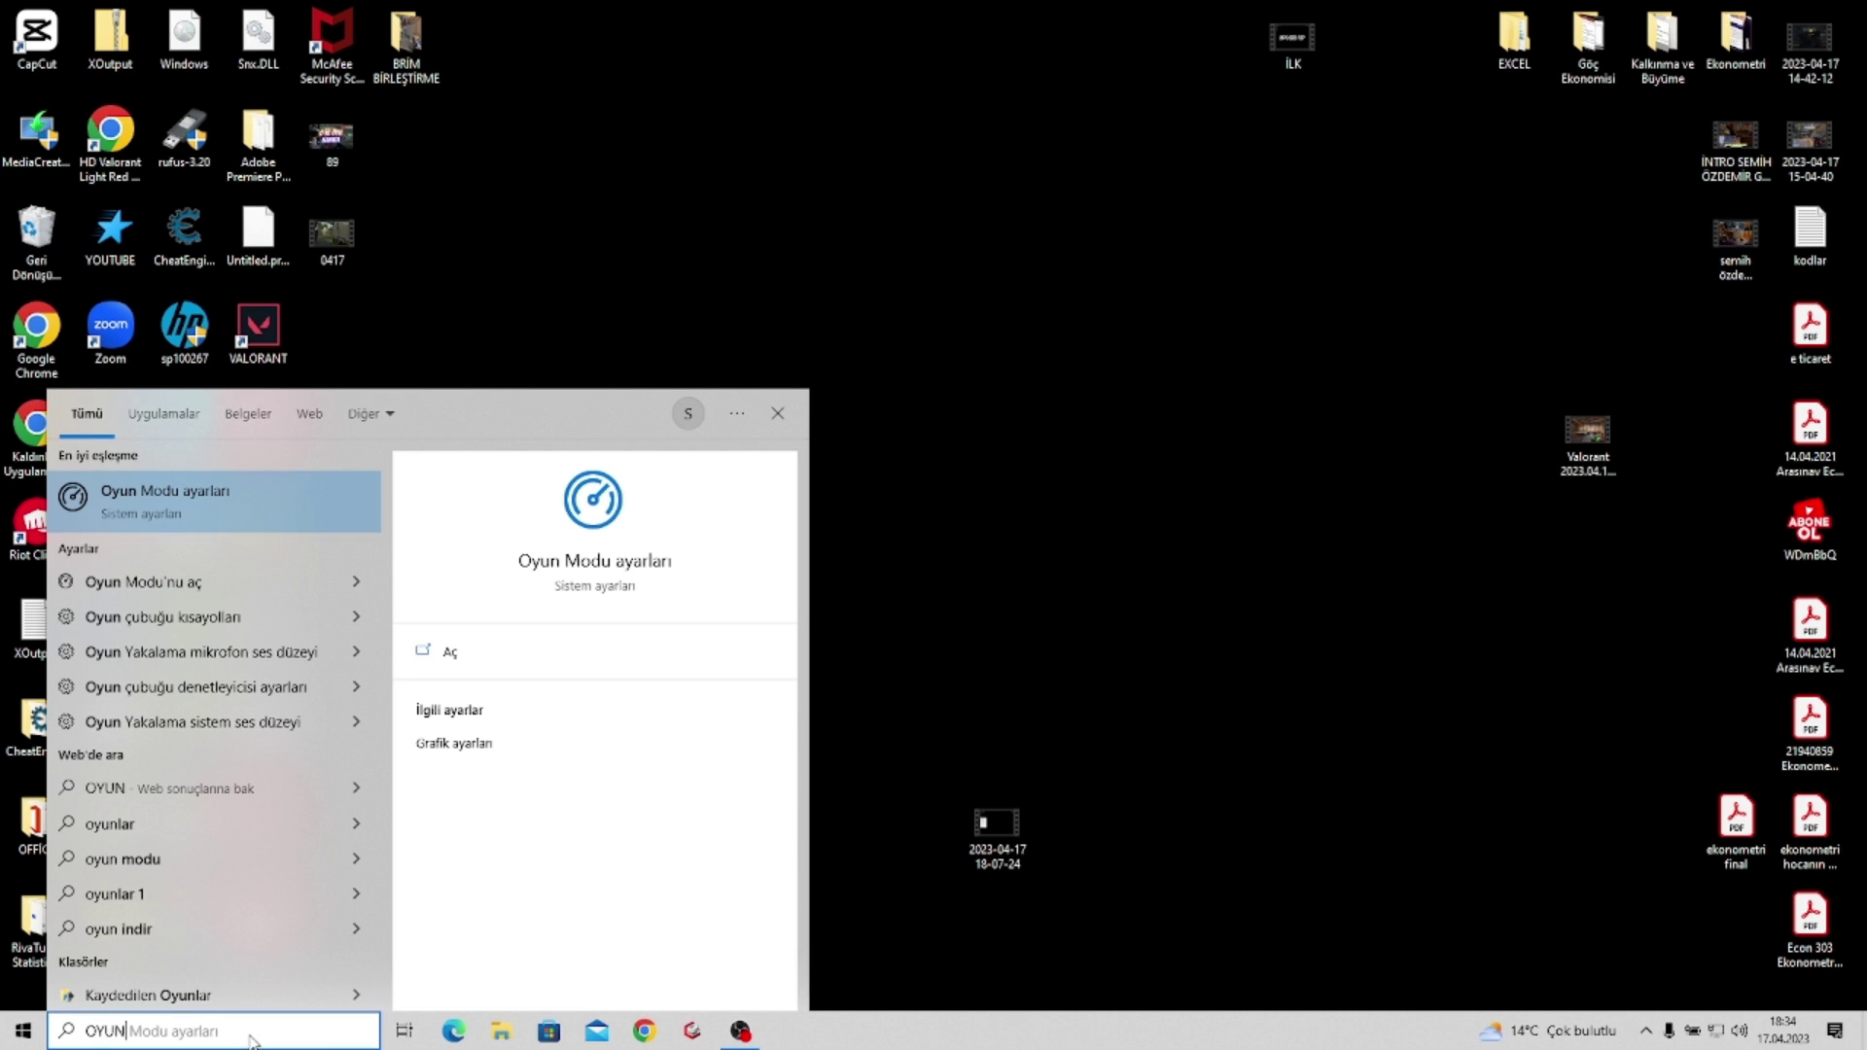
click(533, 666)
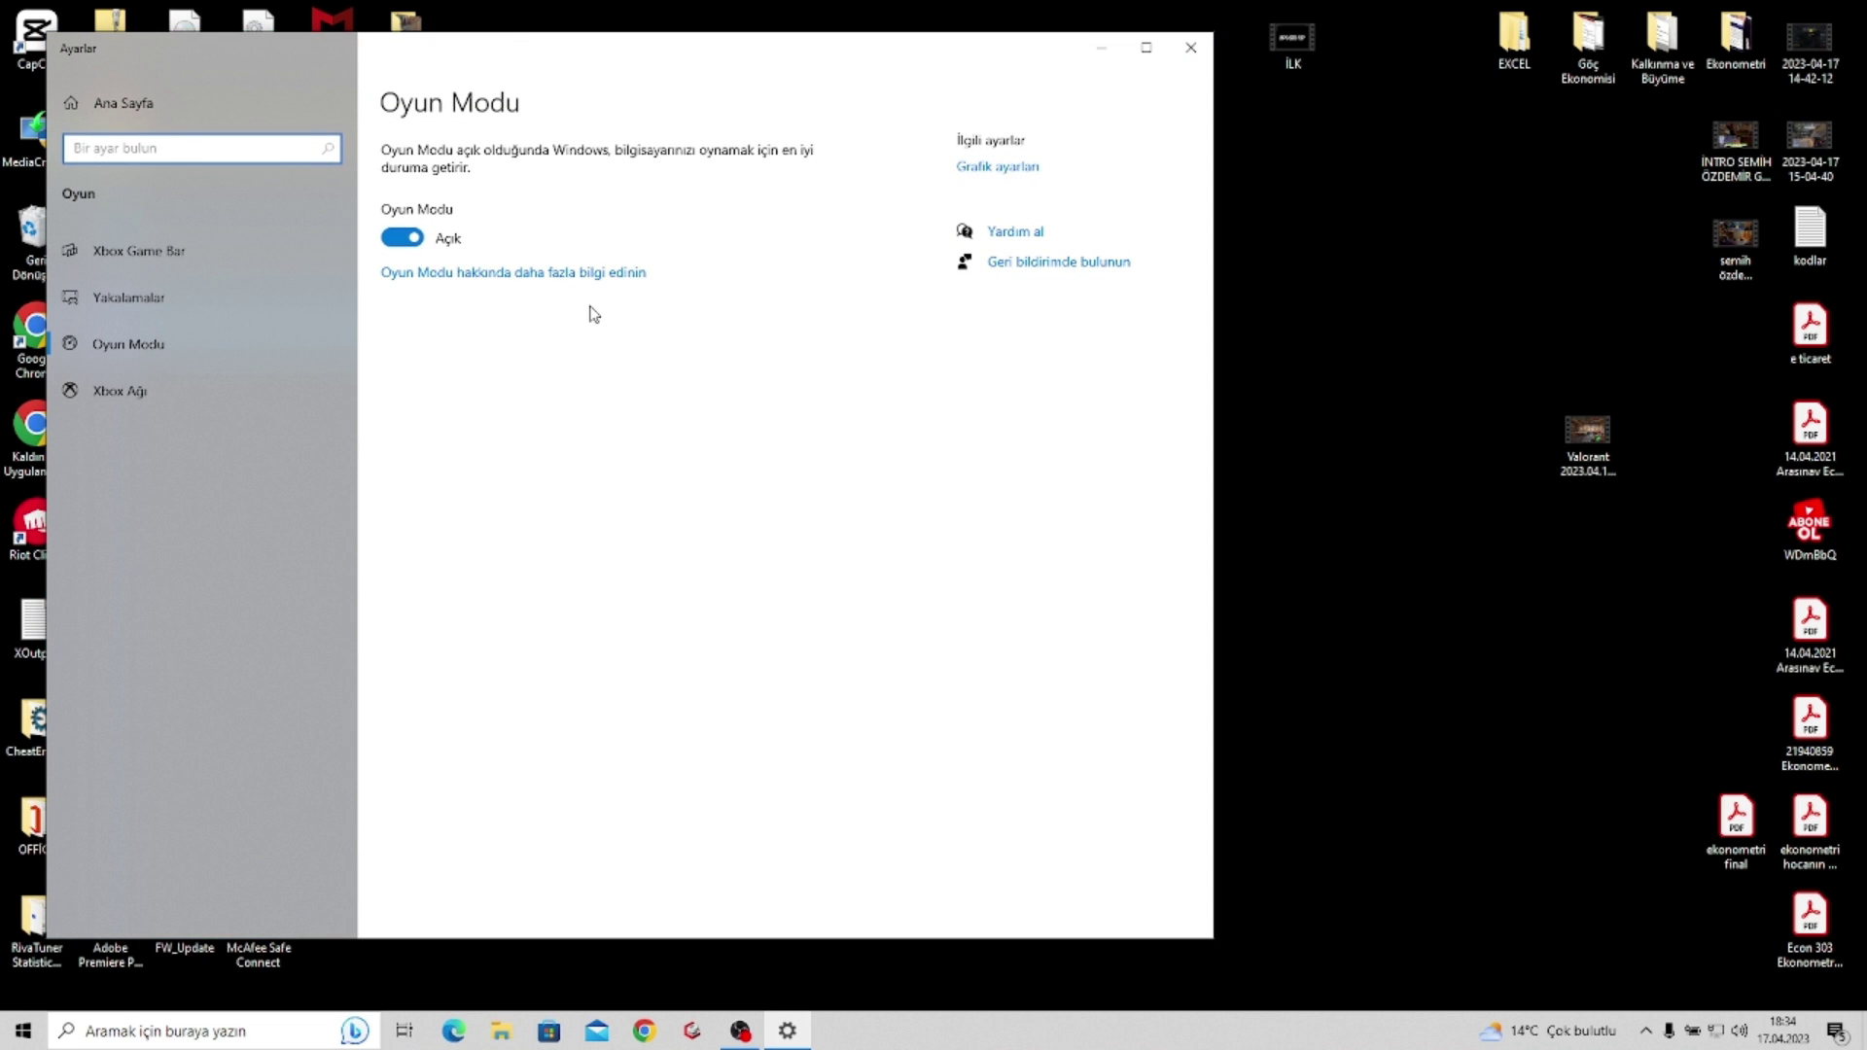
click(402, 237)
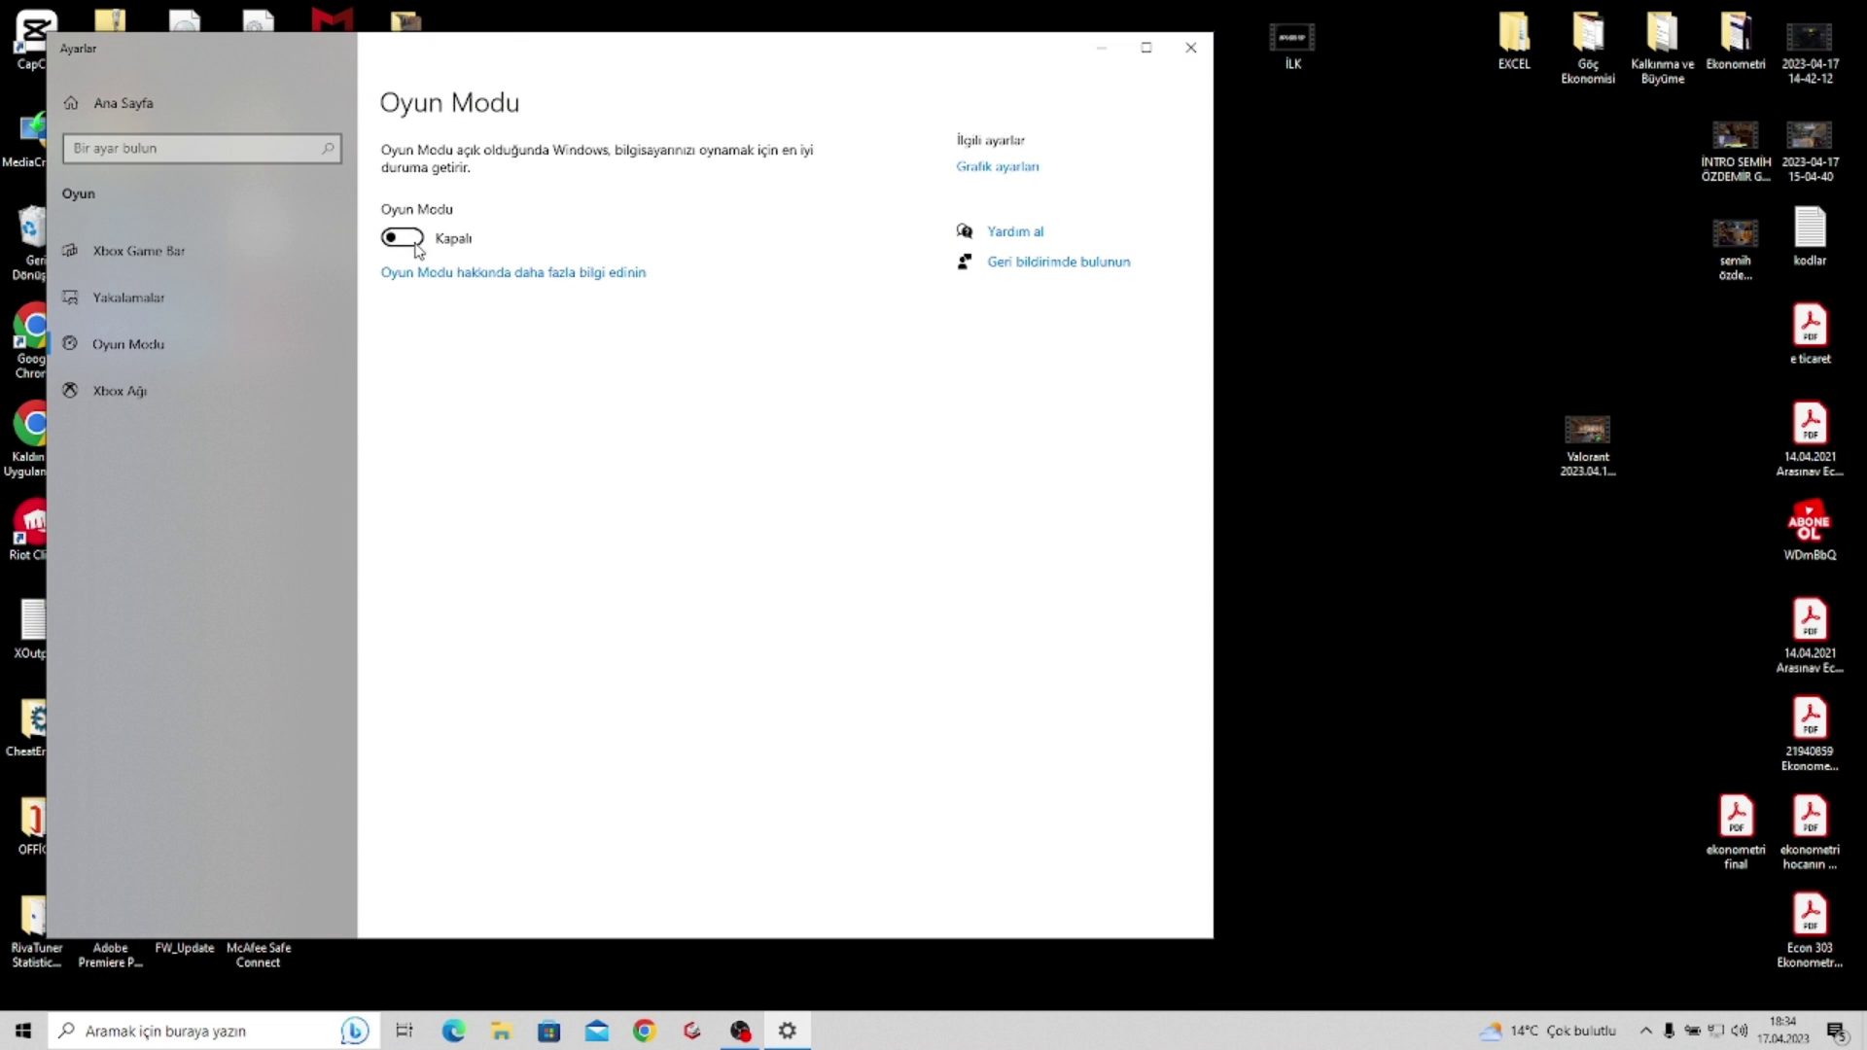
click(402, 237)
click(1190, 47)
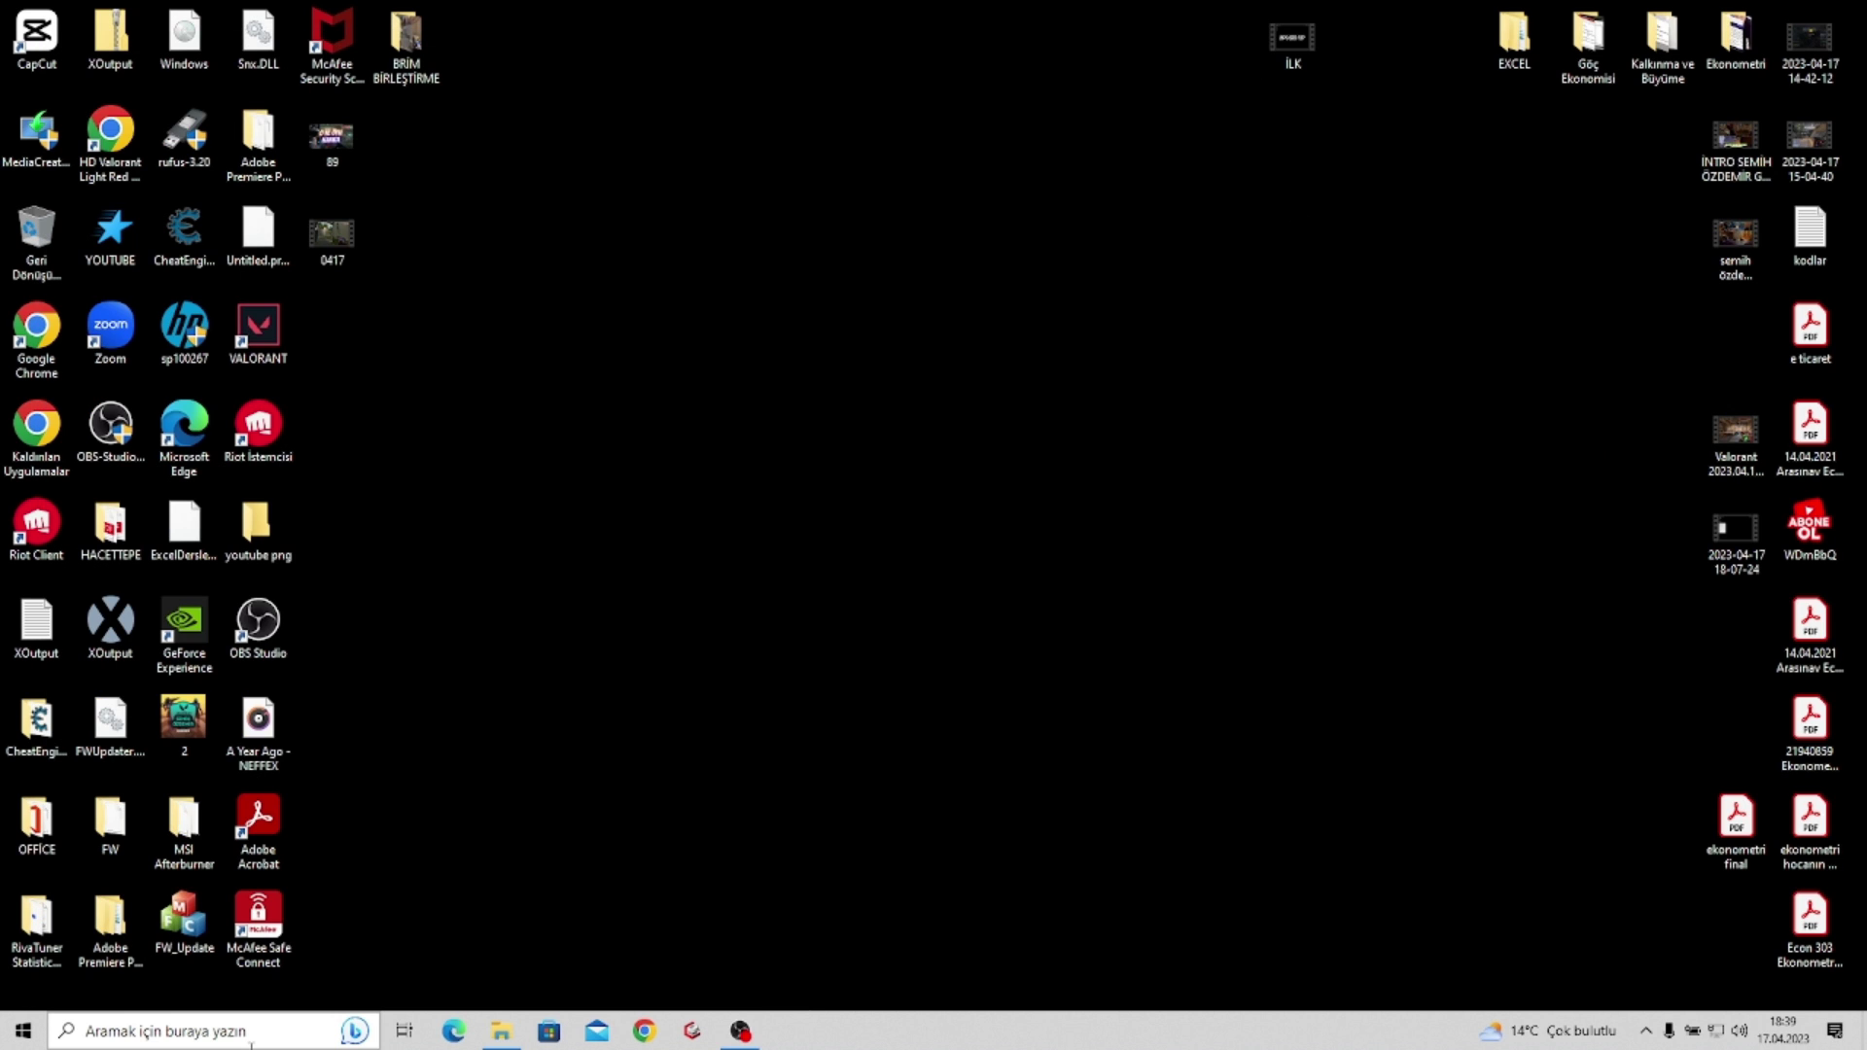
Find and open System Configuration with MSCONFIG and bring up the advanced boot options for Windows 10
click(224, 1041)
text(M)
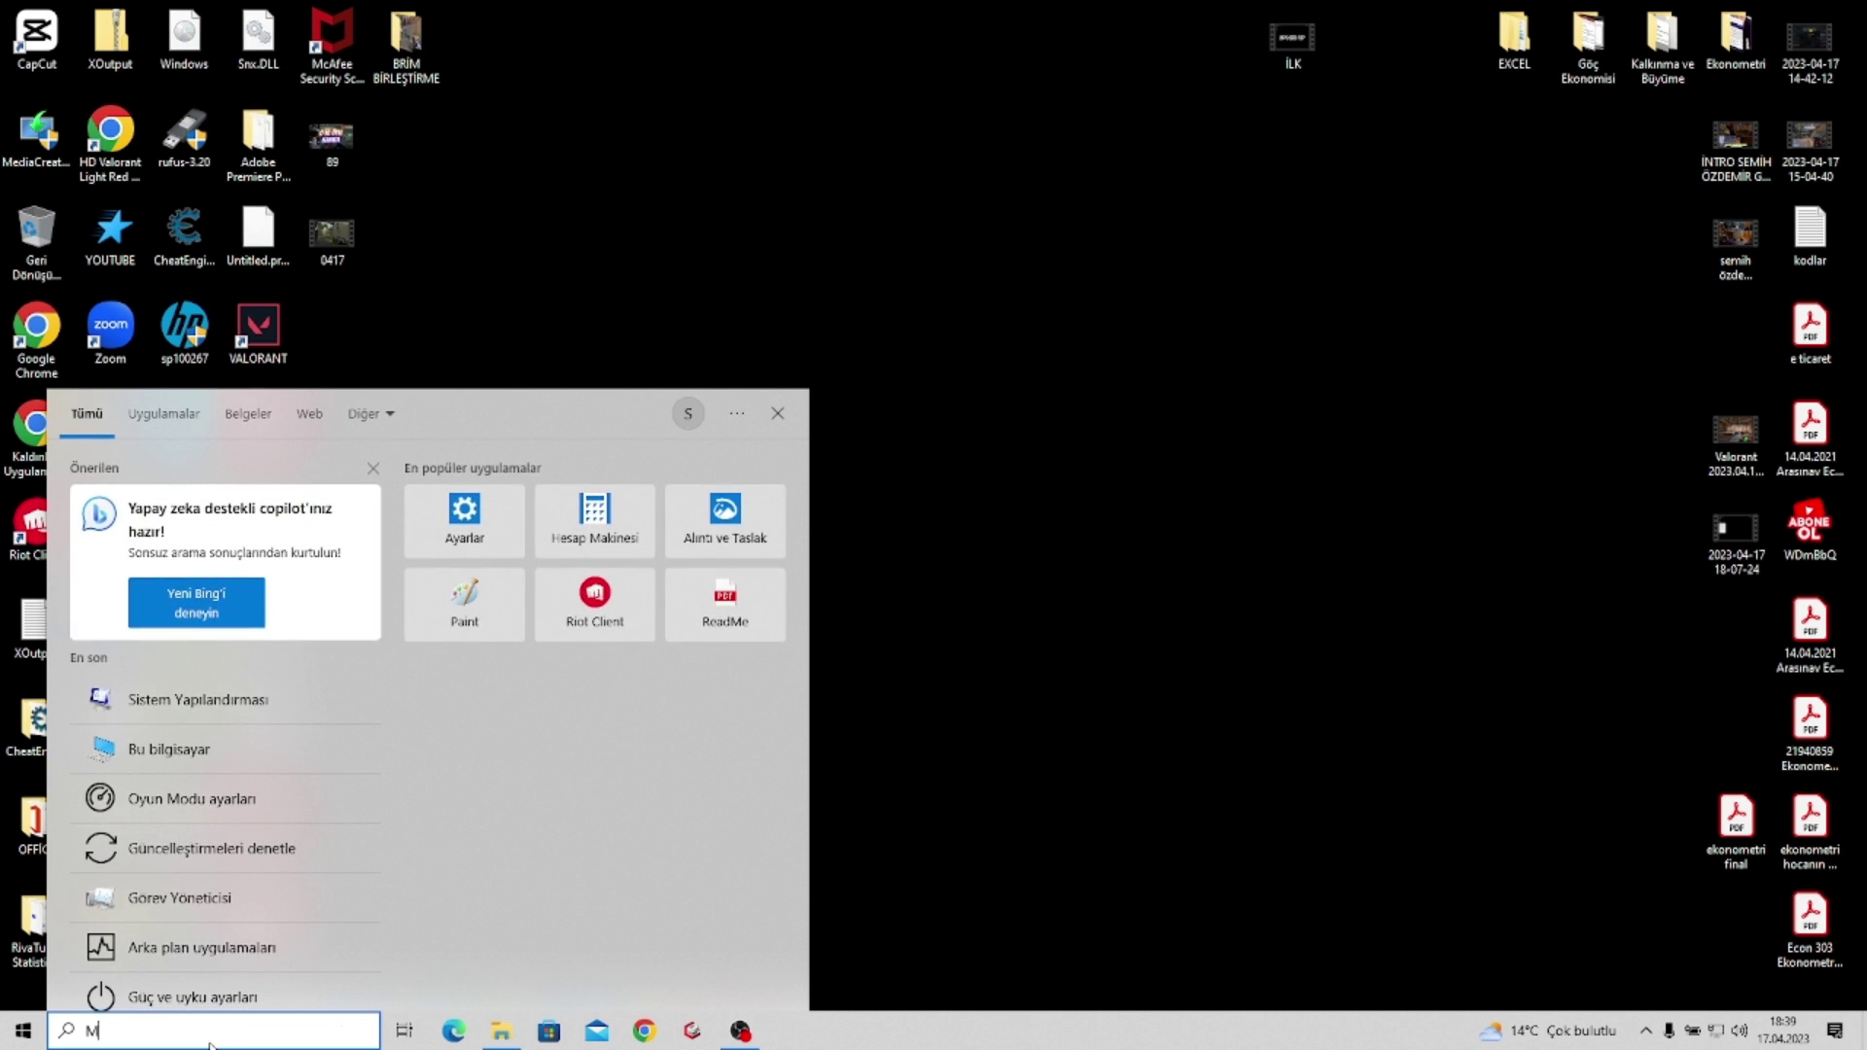
text(SCONFİG)
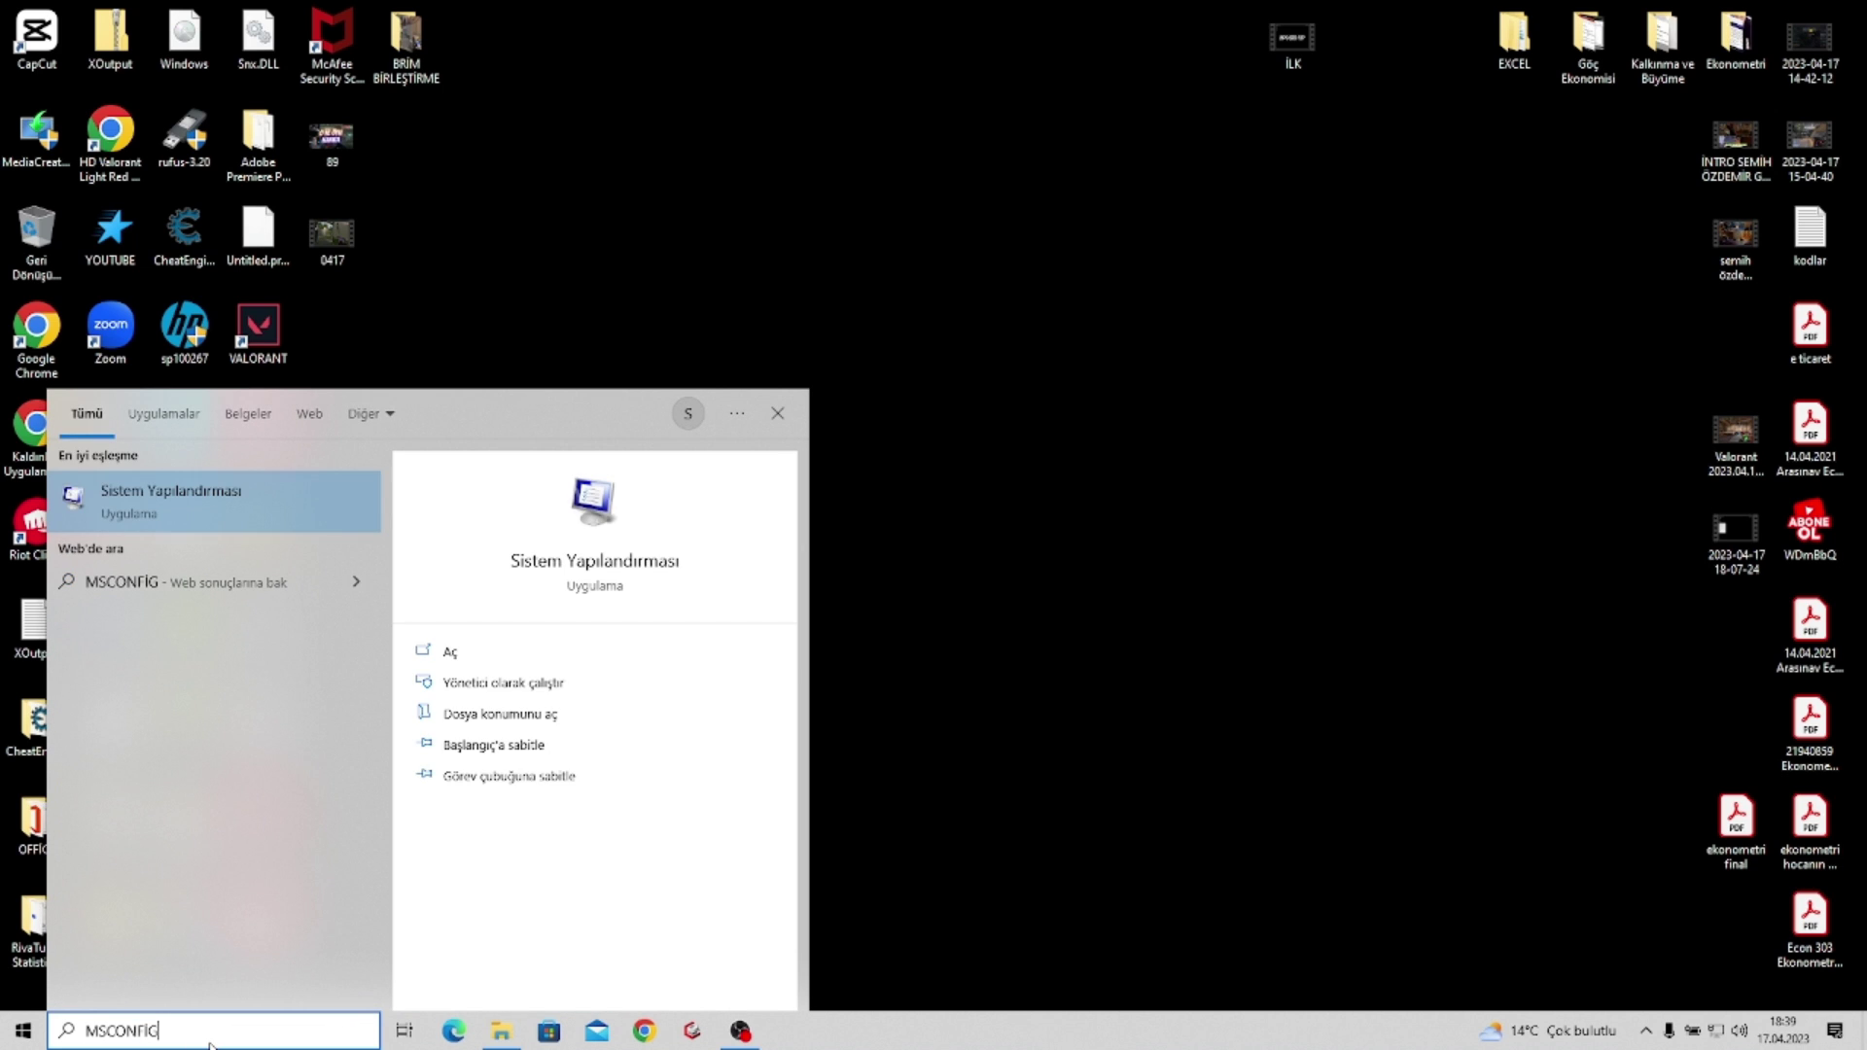
click(500, 646)
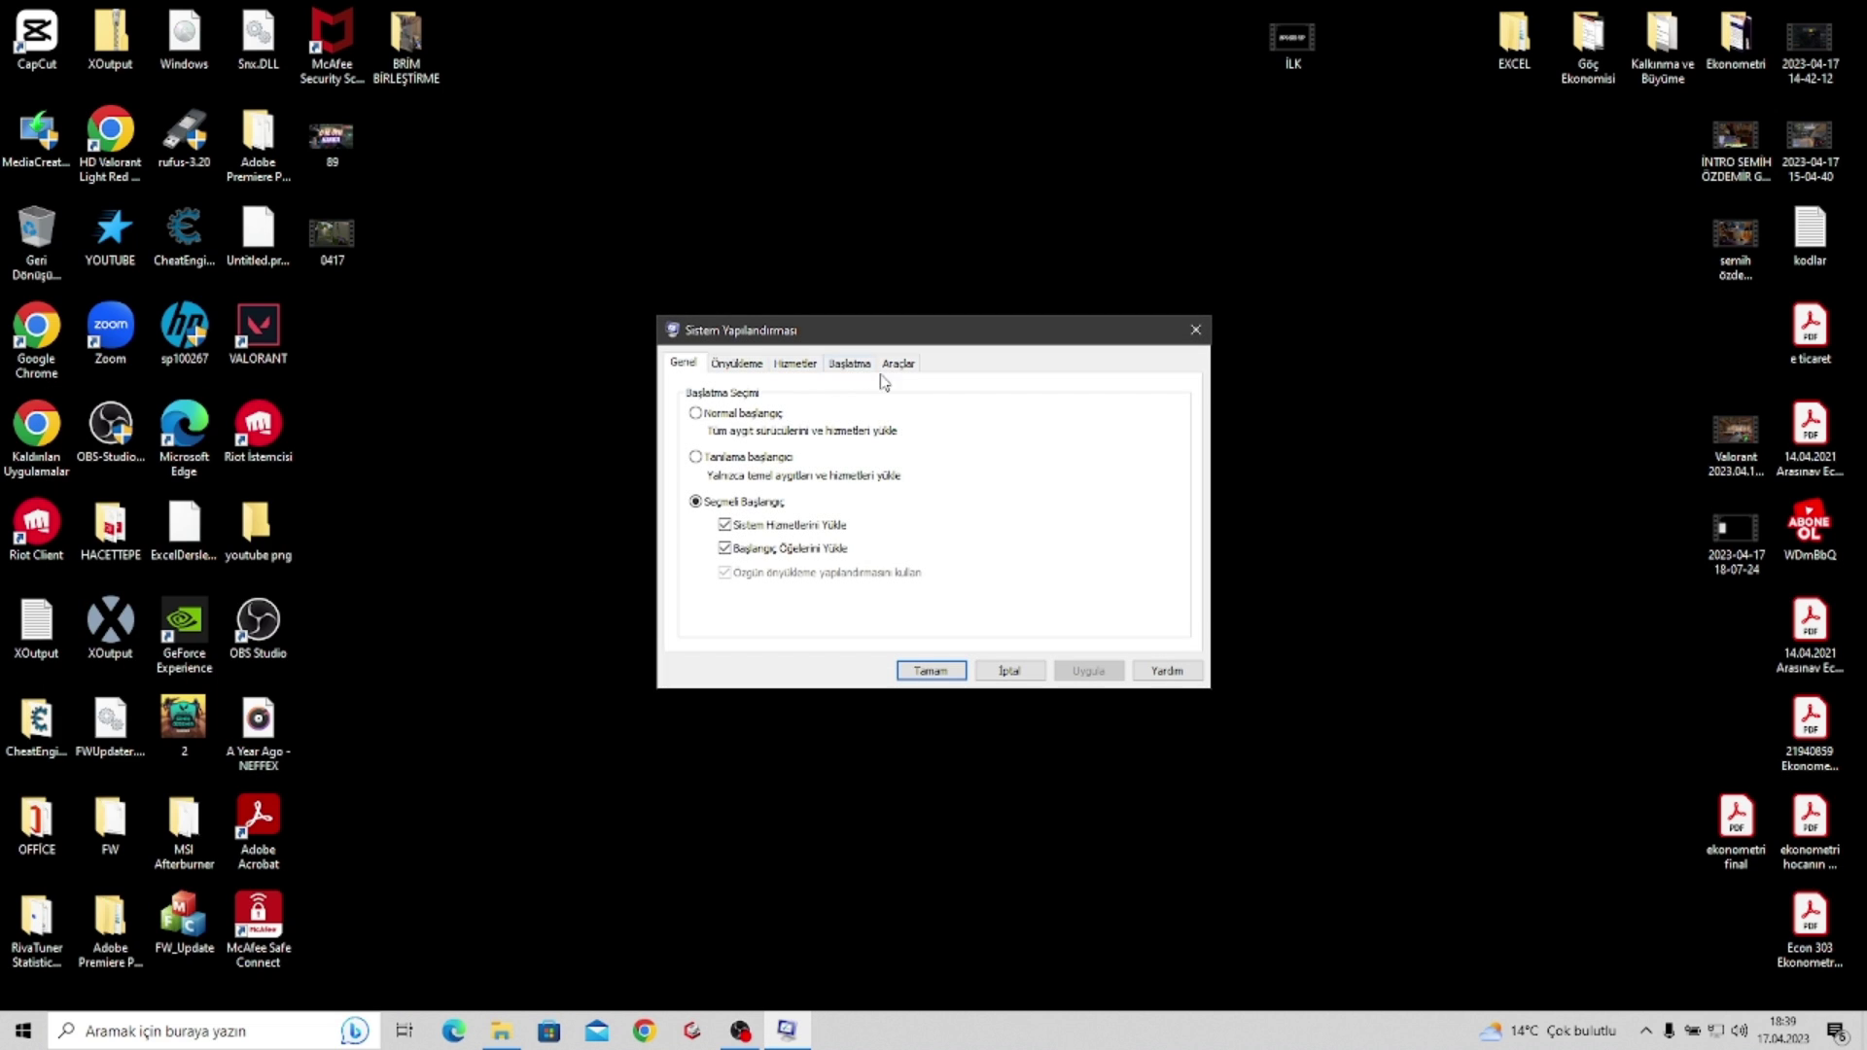
click(738, 365)
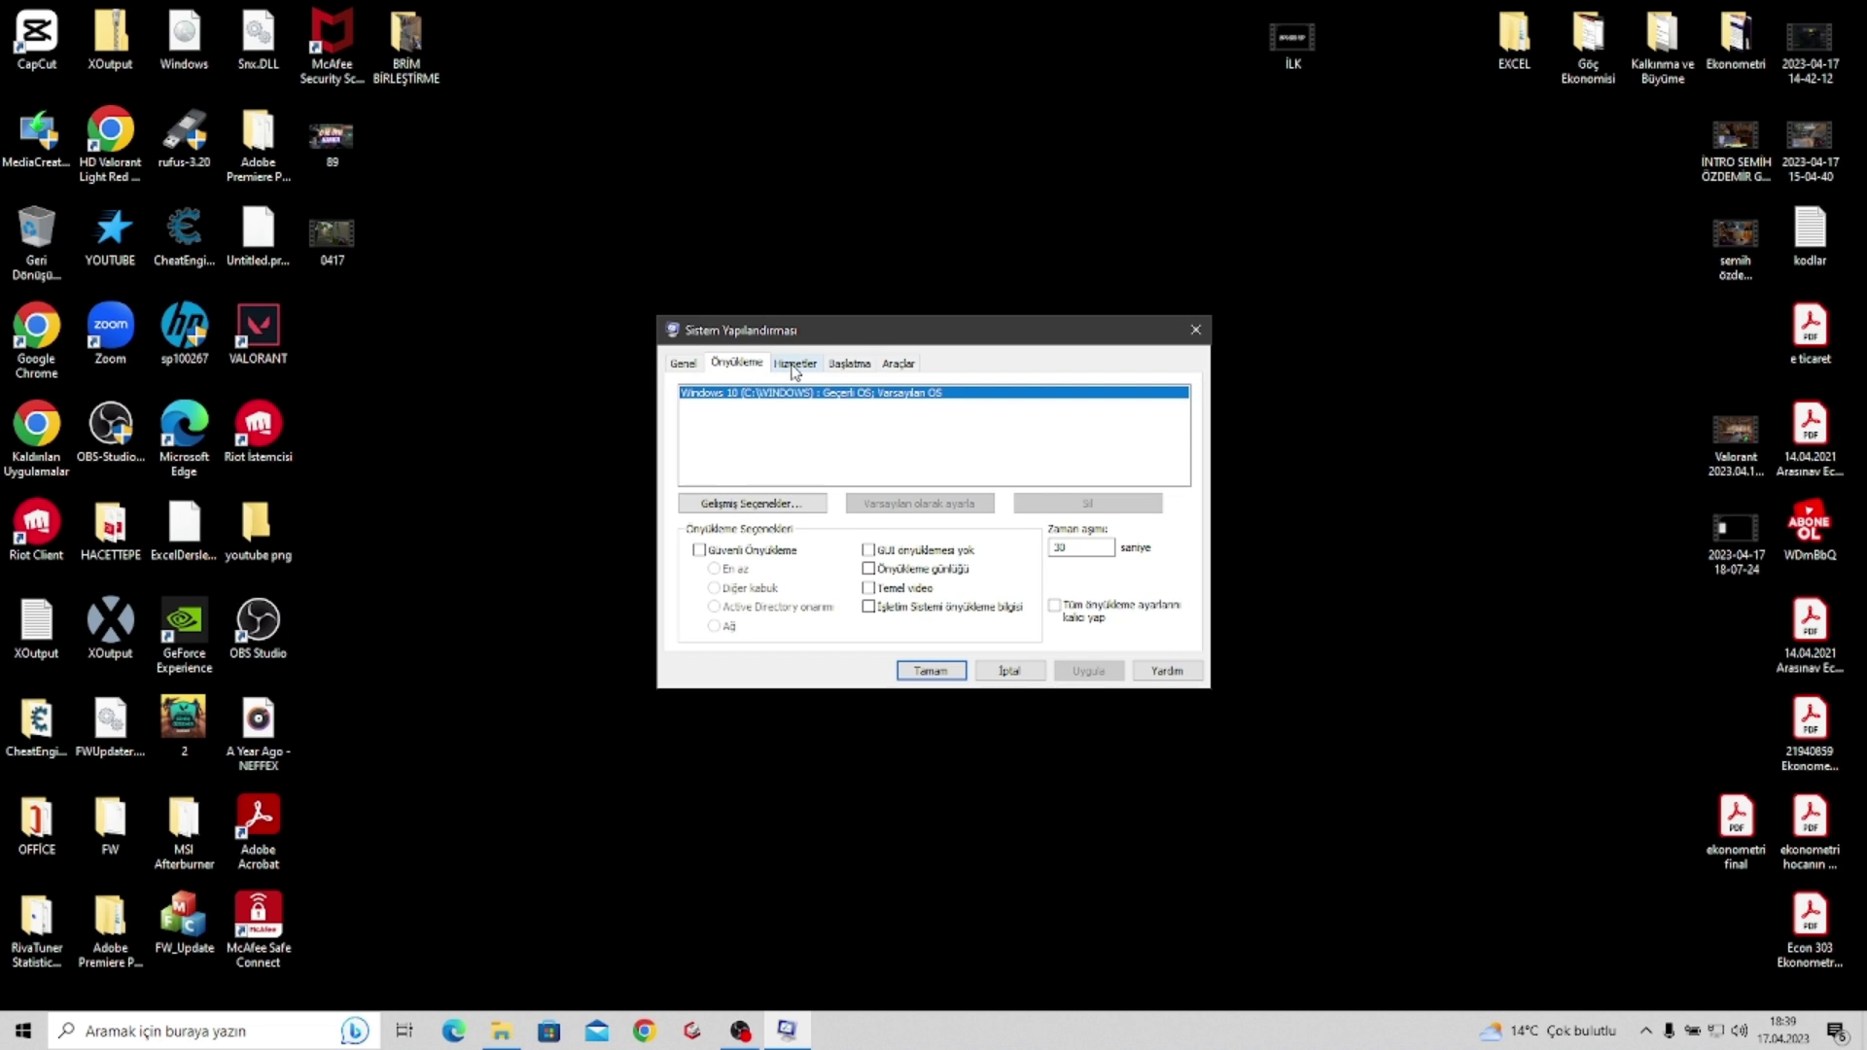
click(753, 504)
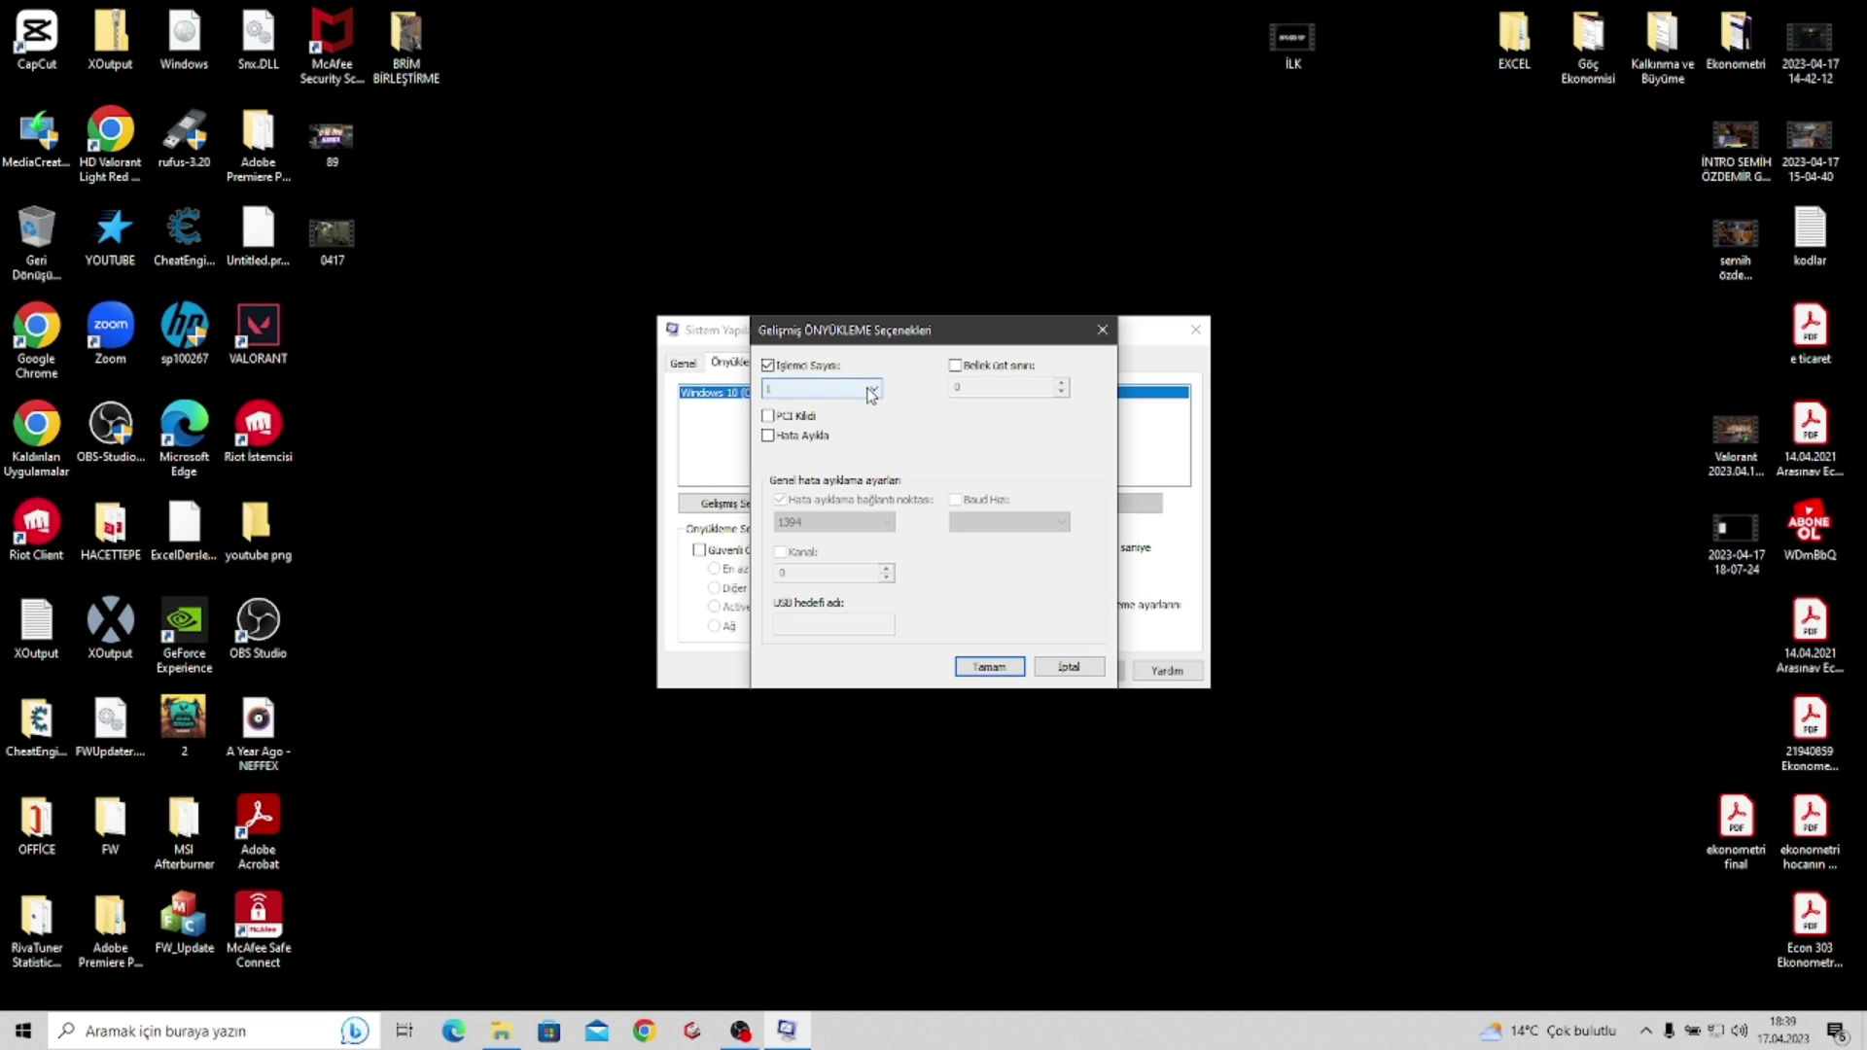
Try setting the number of boot processors to 8, cancel the advanced options, and close System Configuration
click(852, 387)
click(839, 496)
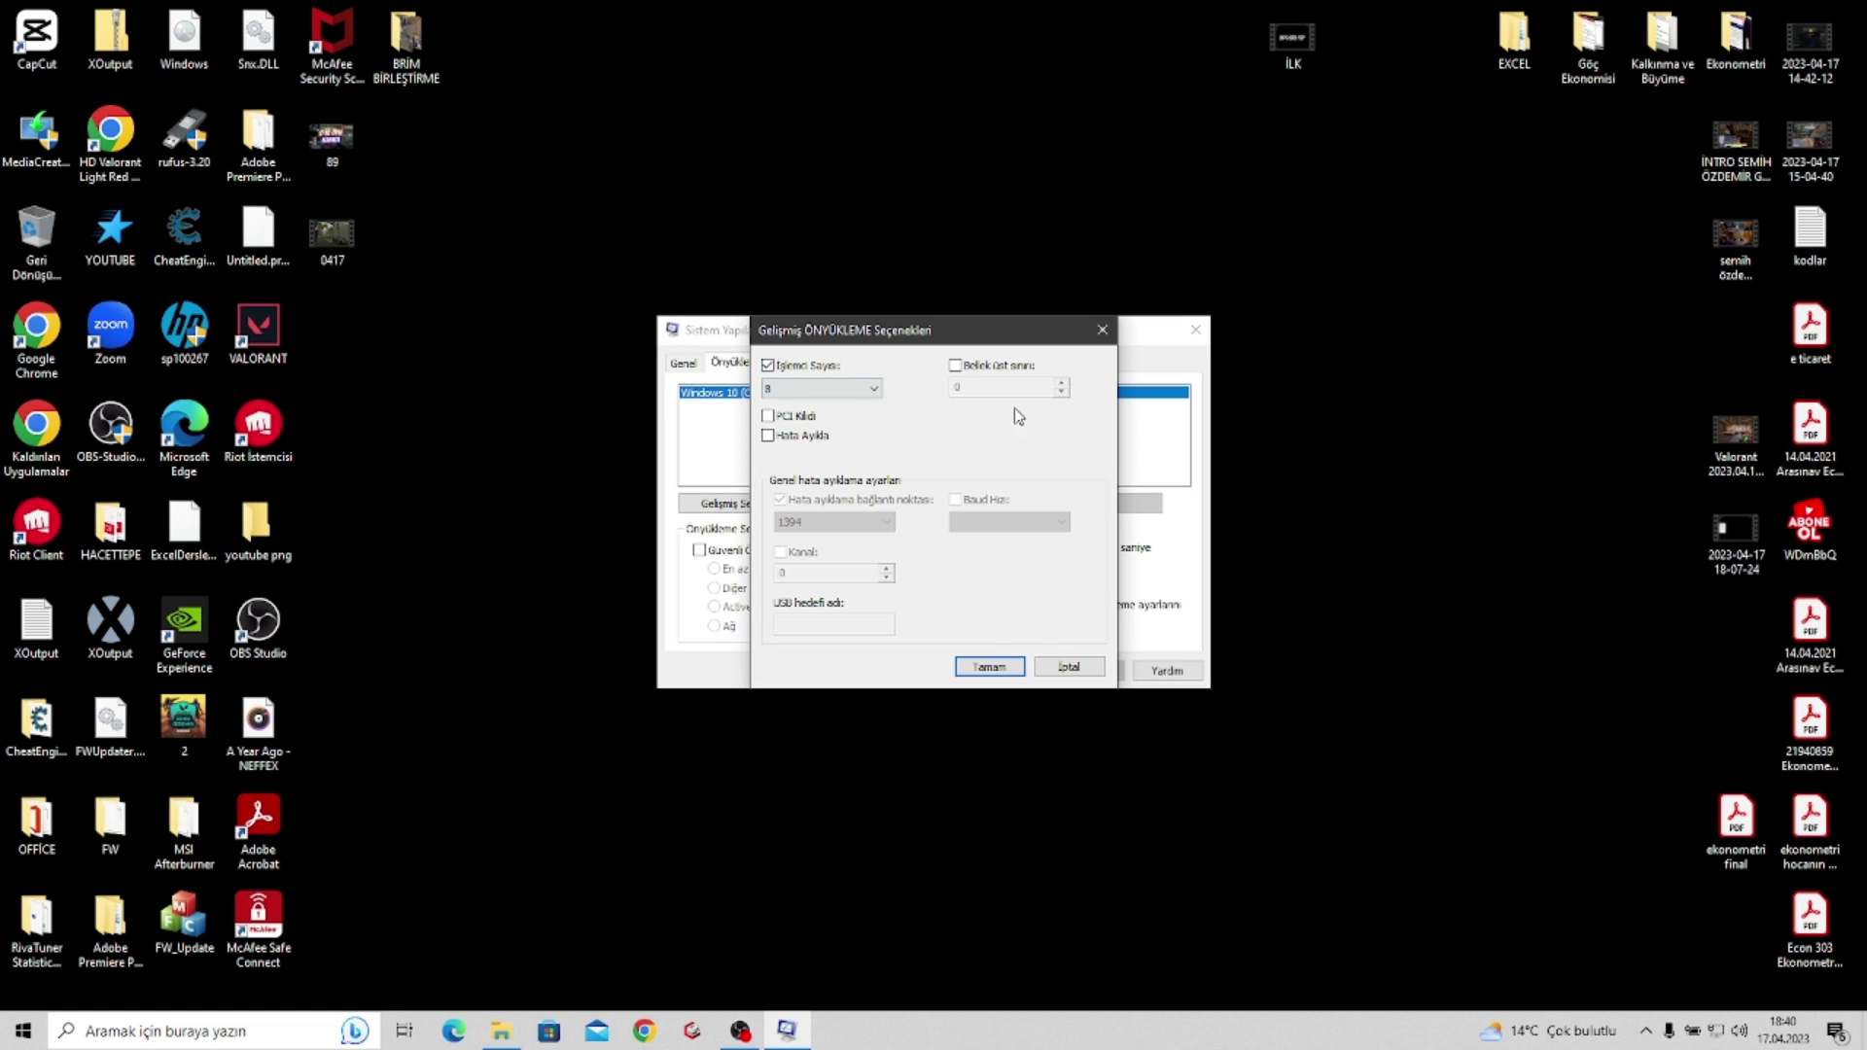
click(1084, 670)
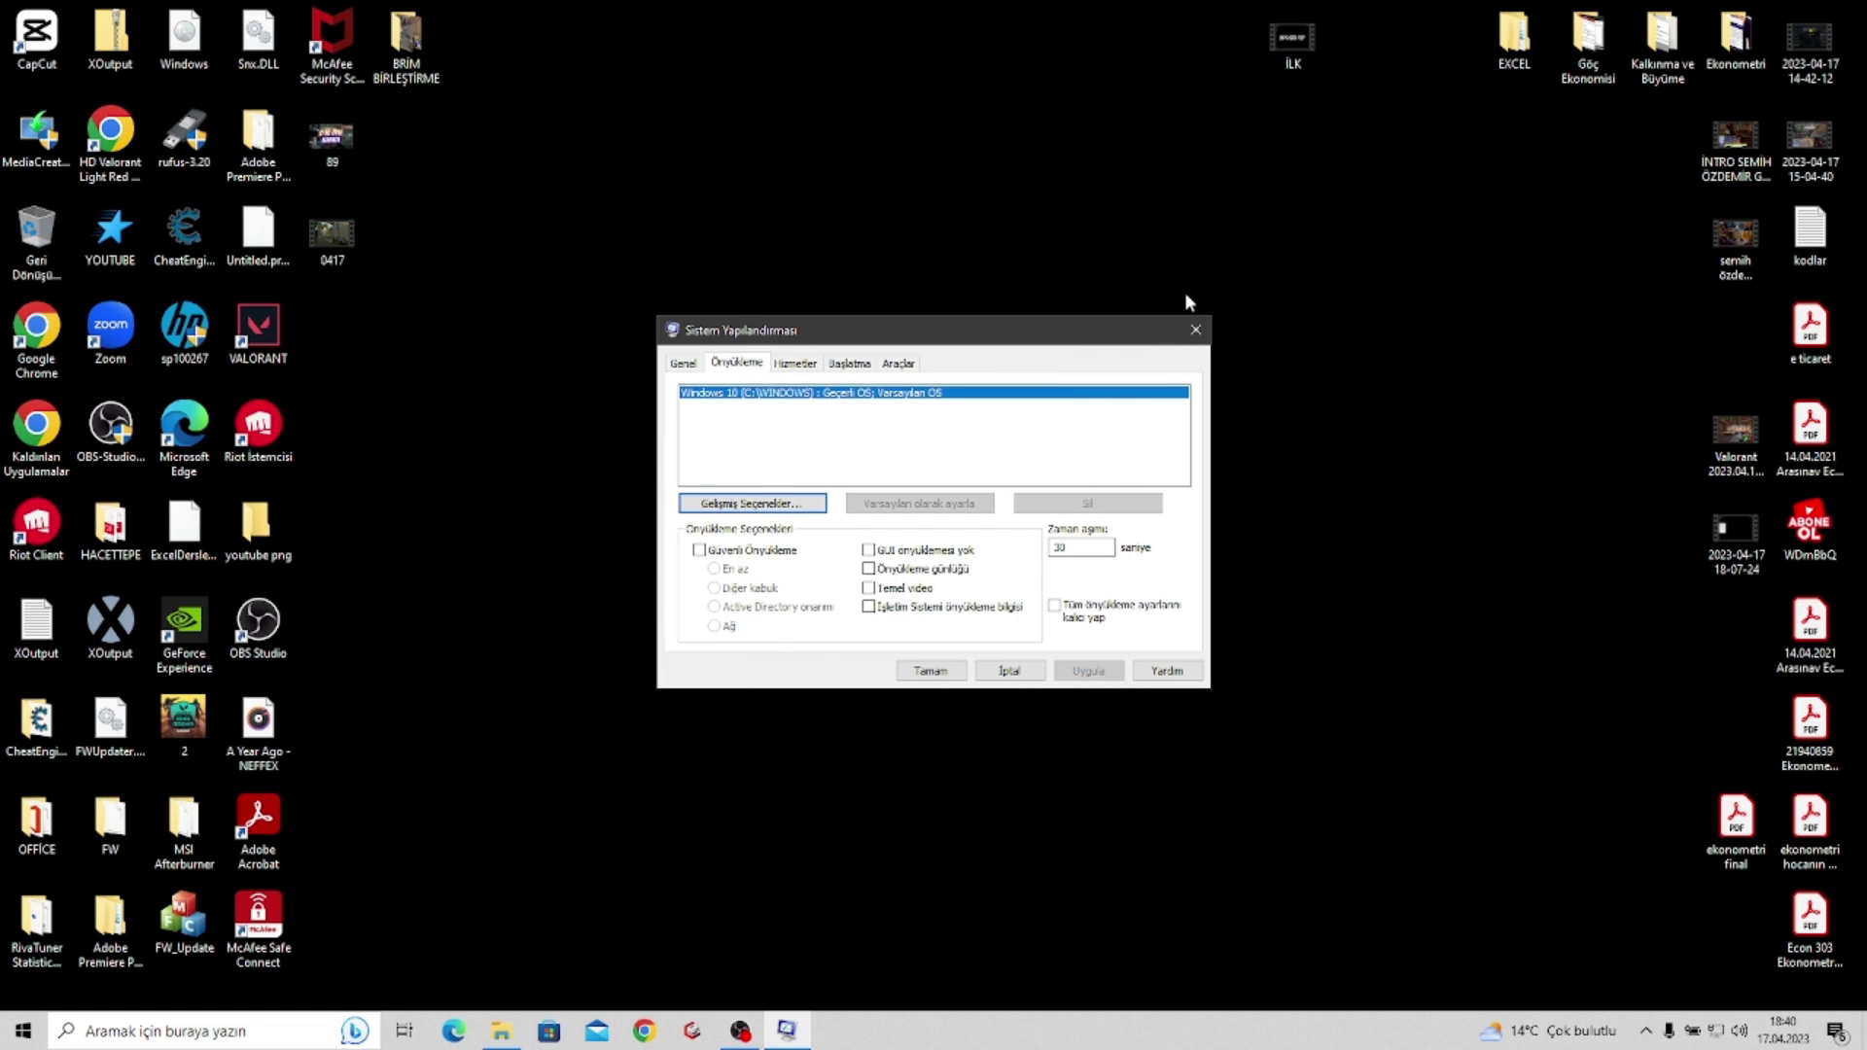
click(1195, 331)
Search Windows for %temp%, open the temporary files folder, and close it
click(136, 1033)
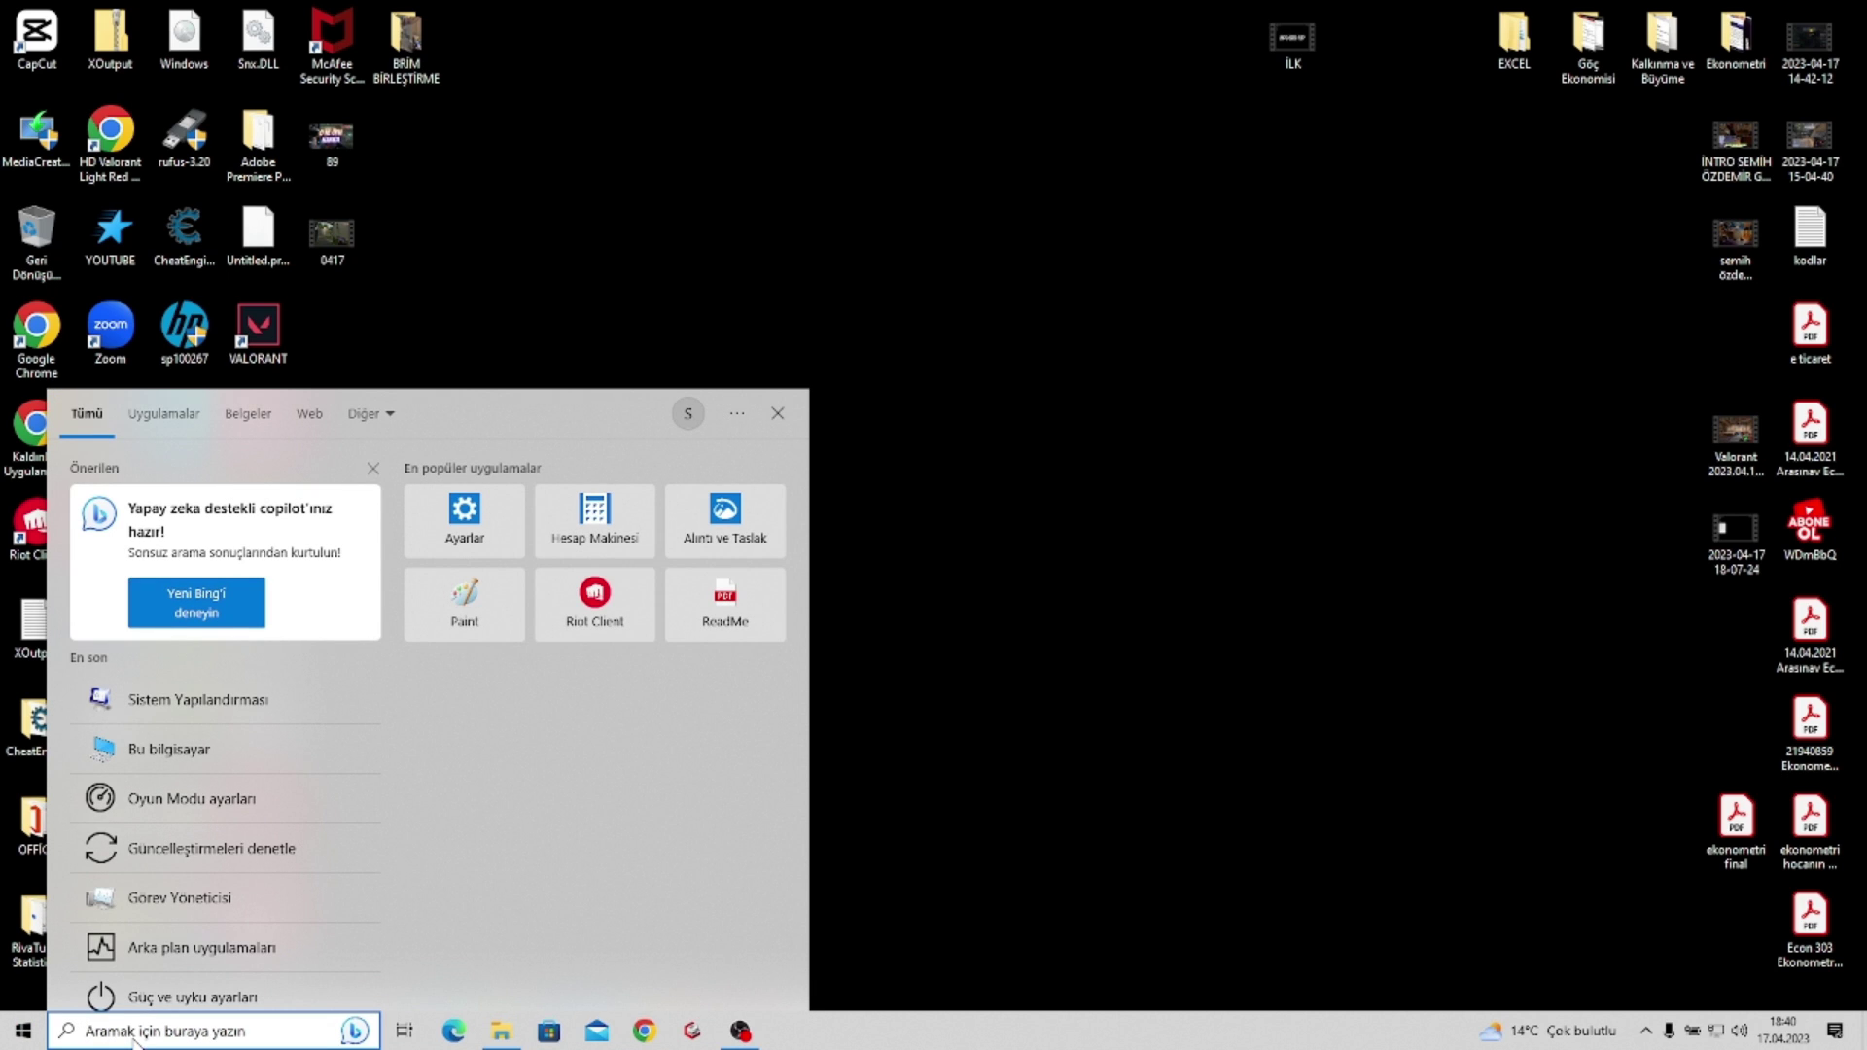
text(%)
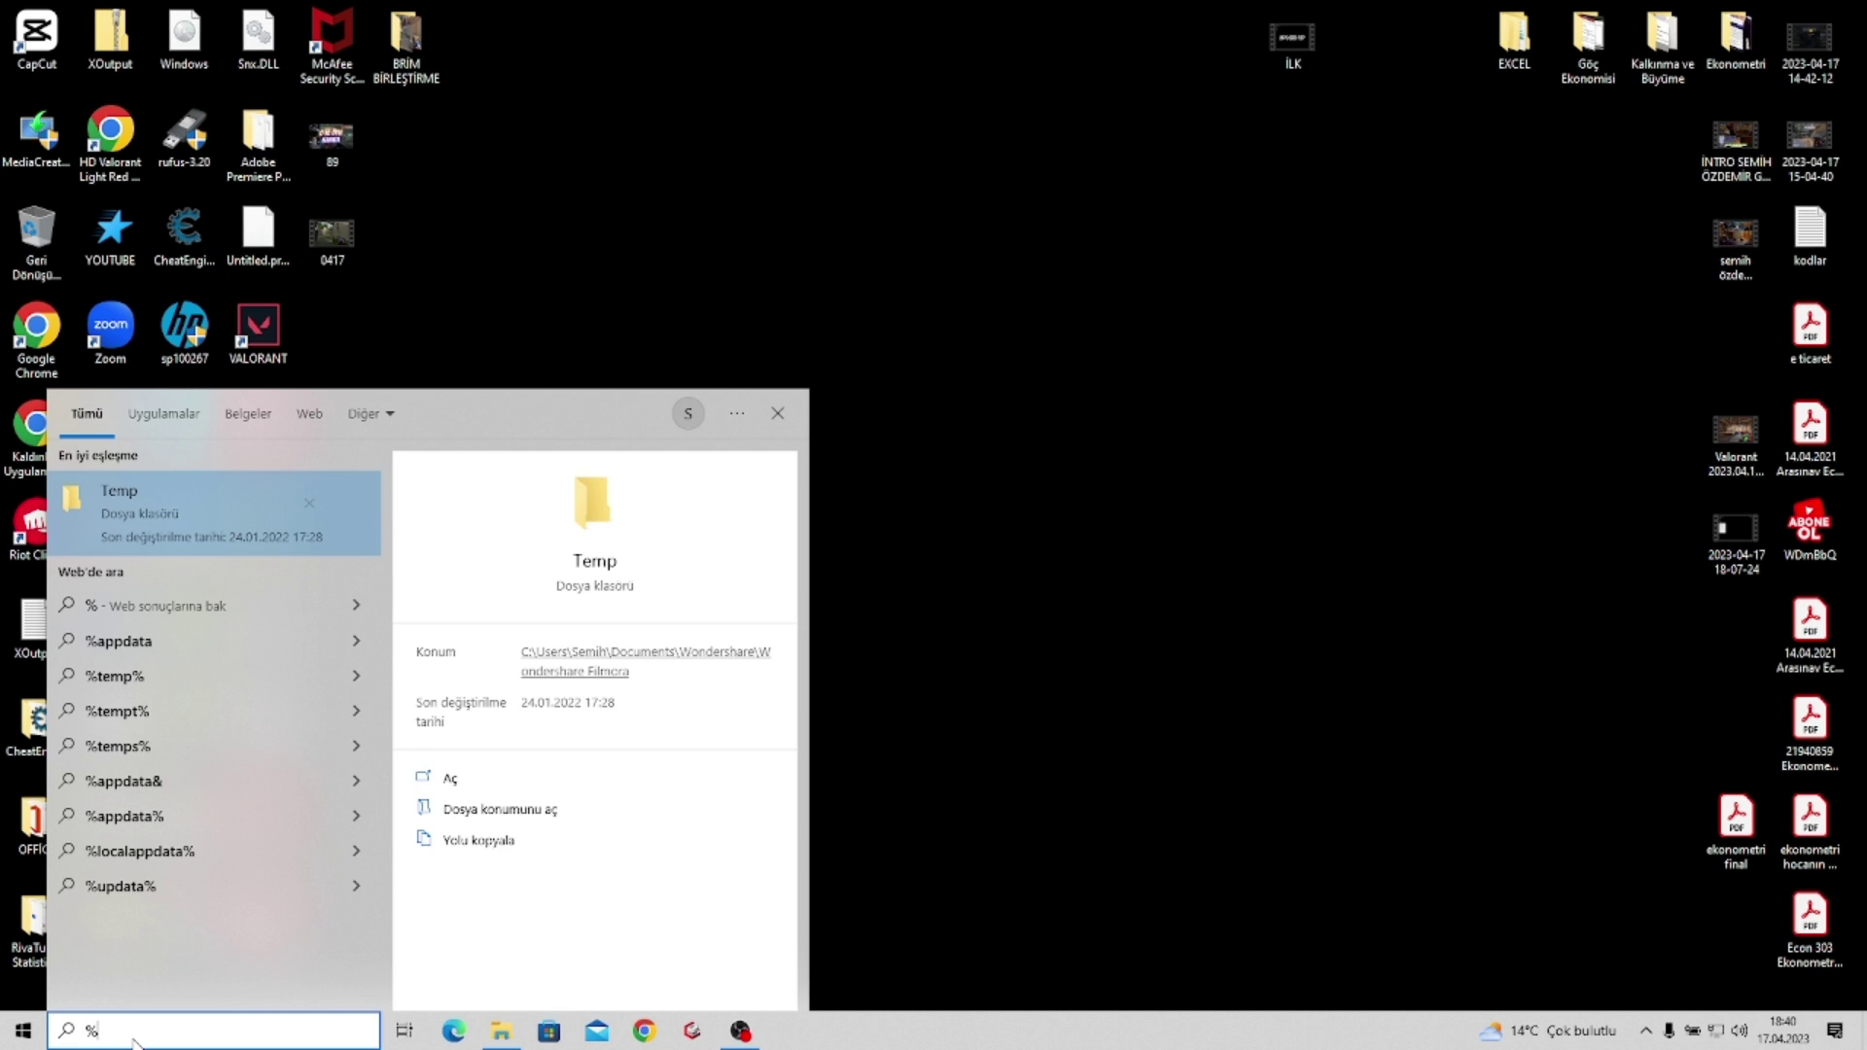
text(temp%)
click(498, 778)
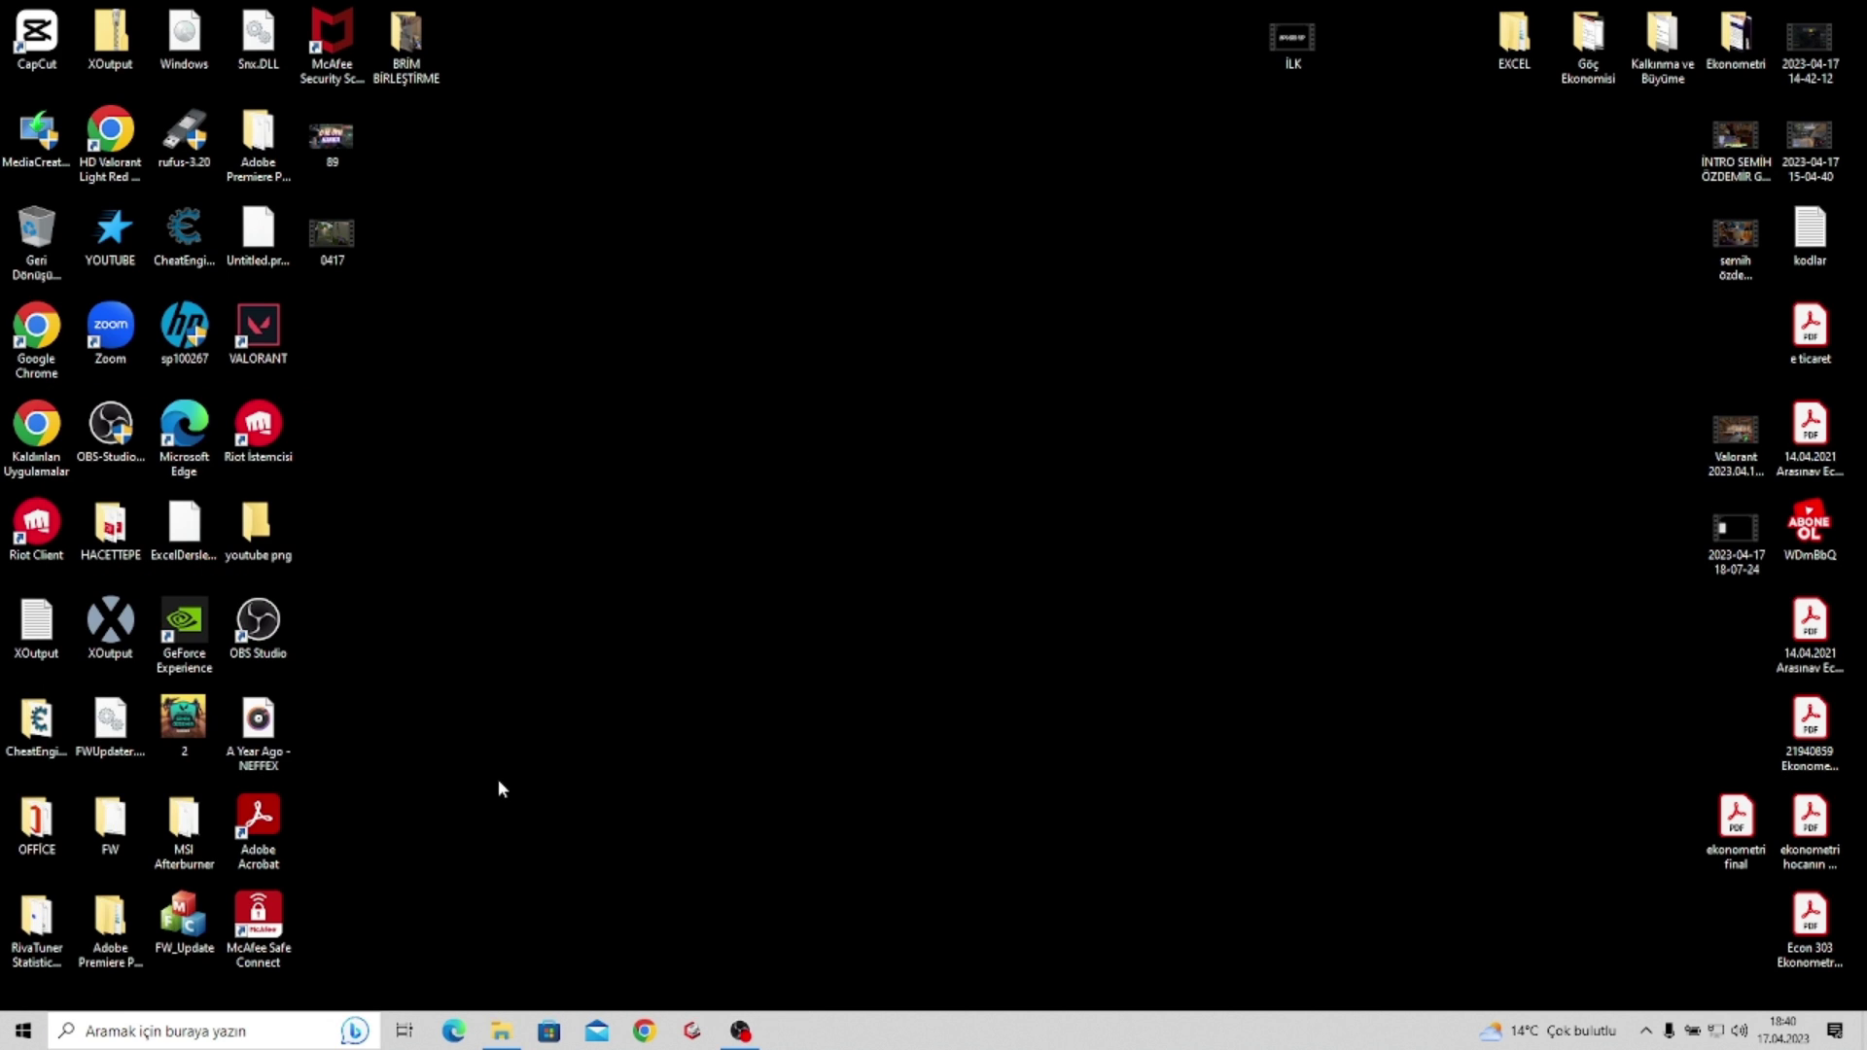
click(1519, 268)
Open the Riot Games folder on the local disk (C:) in File Explorer, view its contents, and go back
key(super+e)
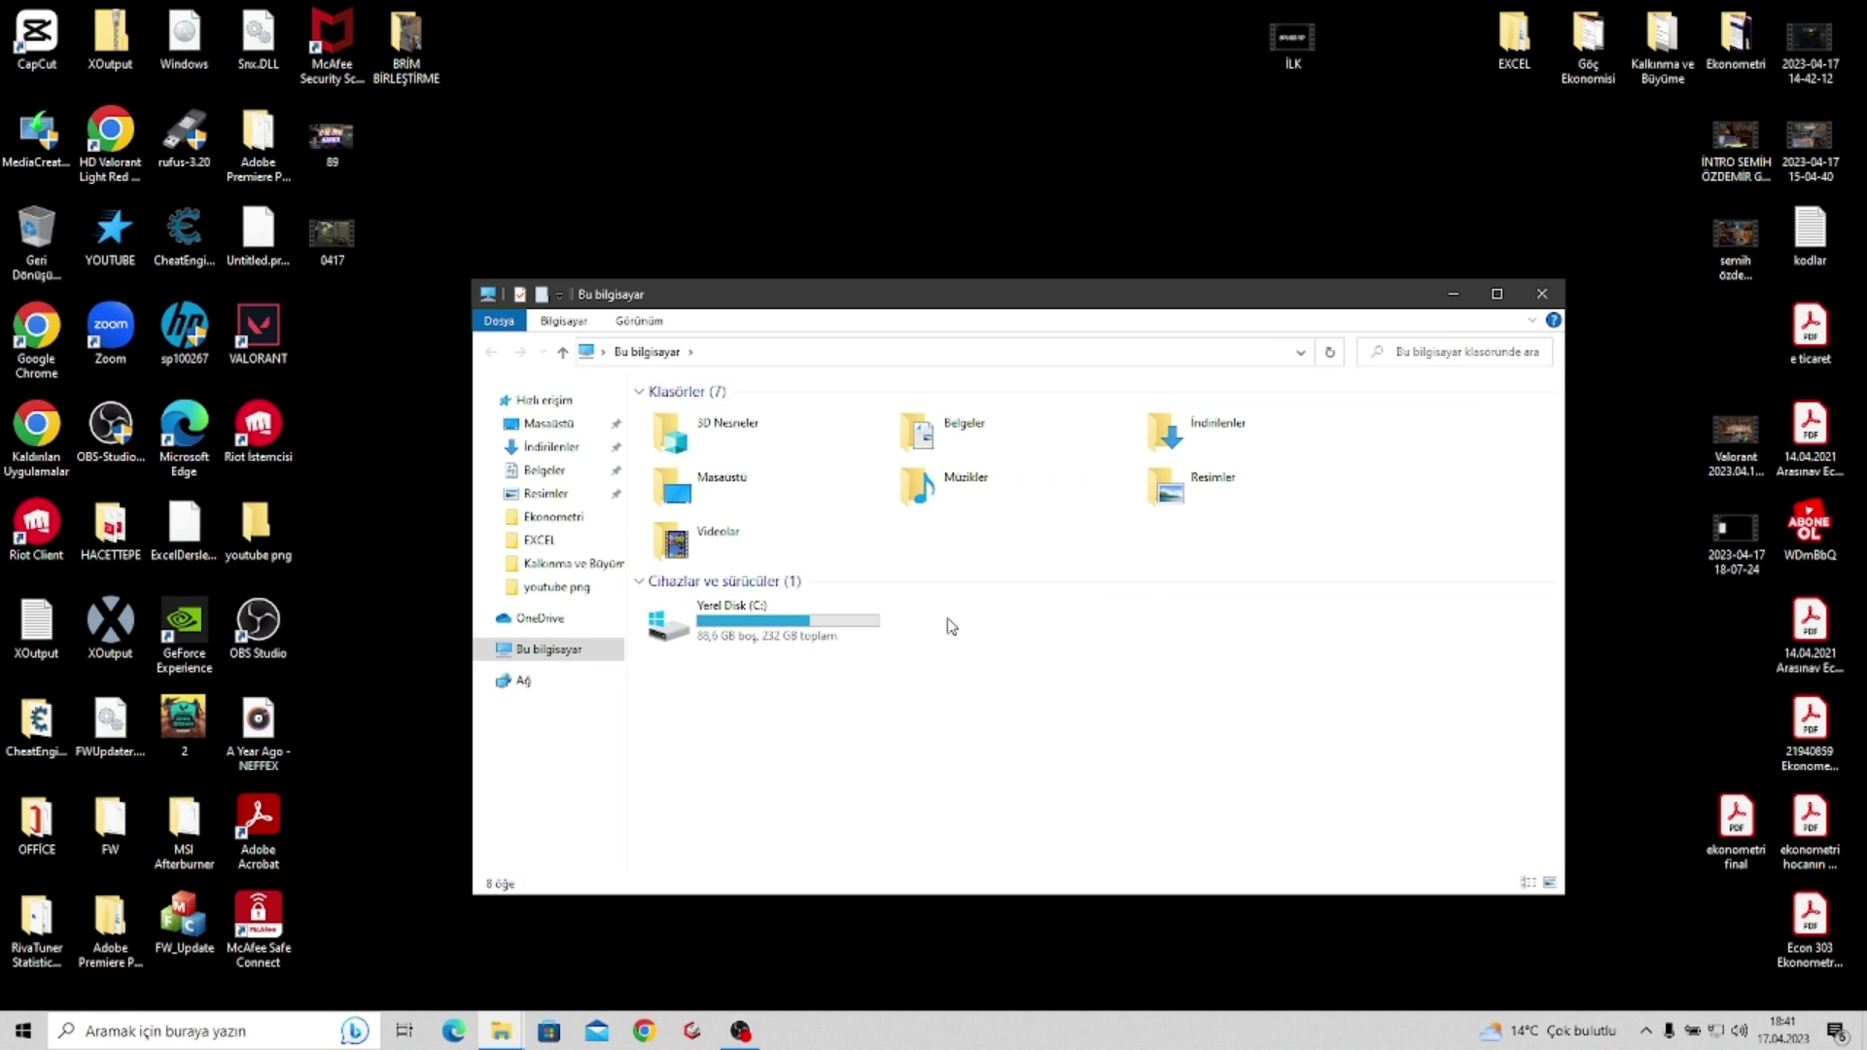
double_click(828, 630)
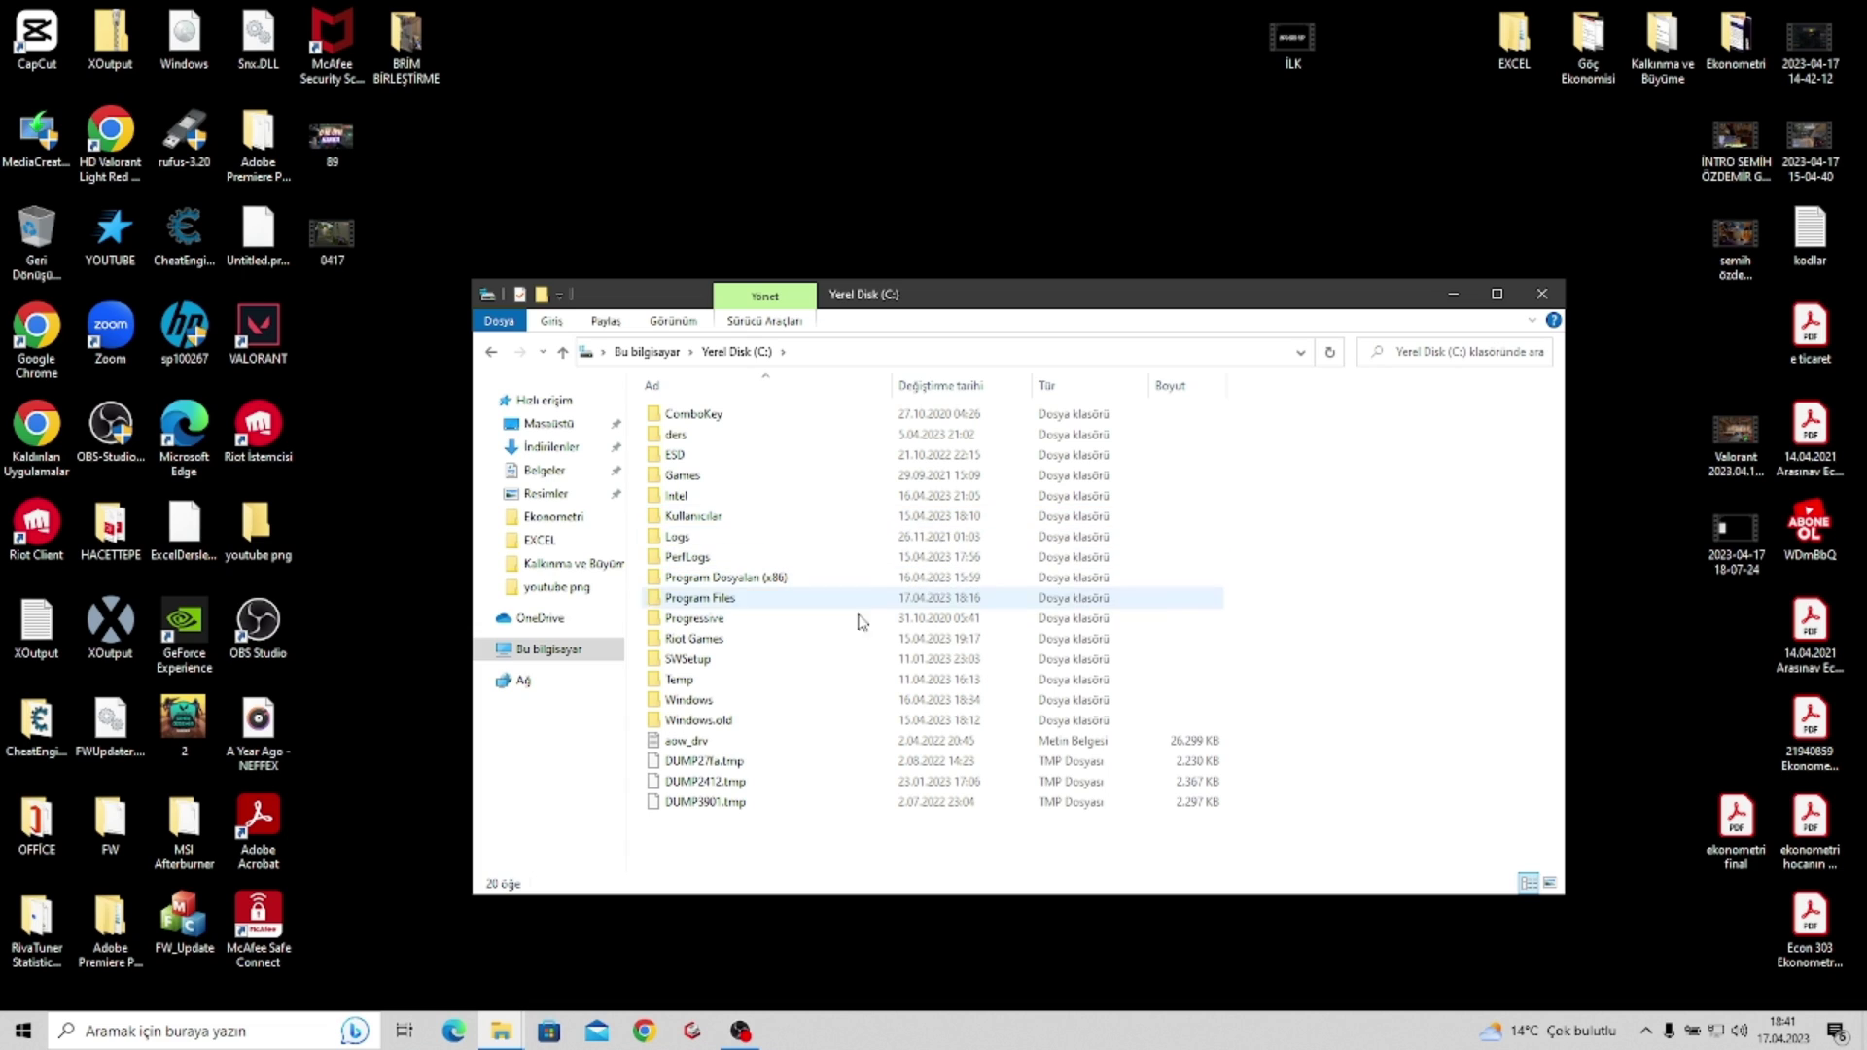
click(830, 644)
double_click(830, 644)
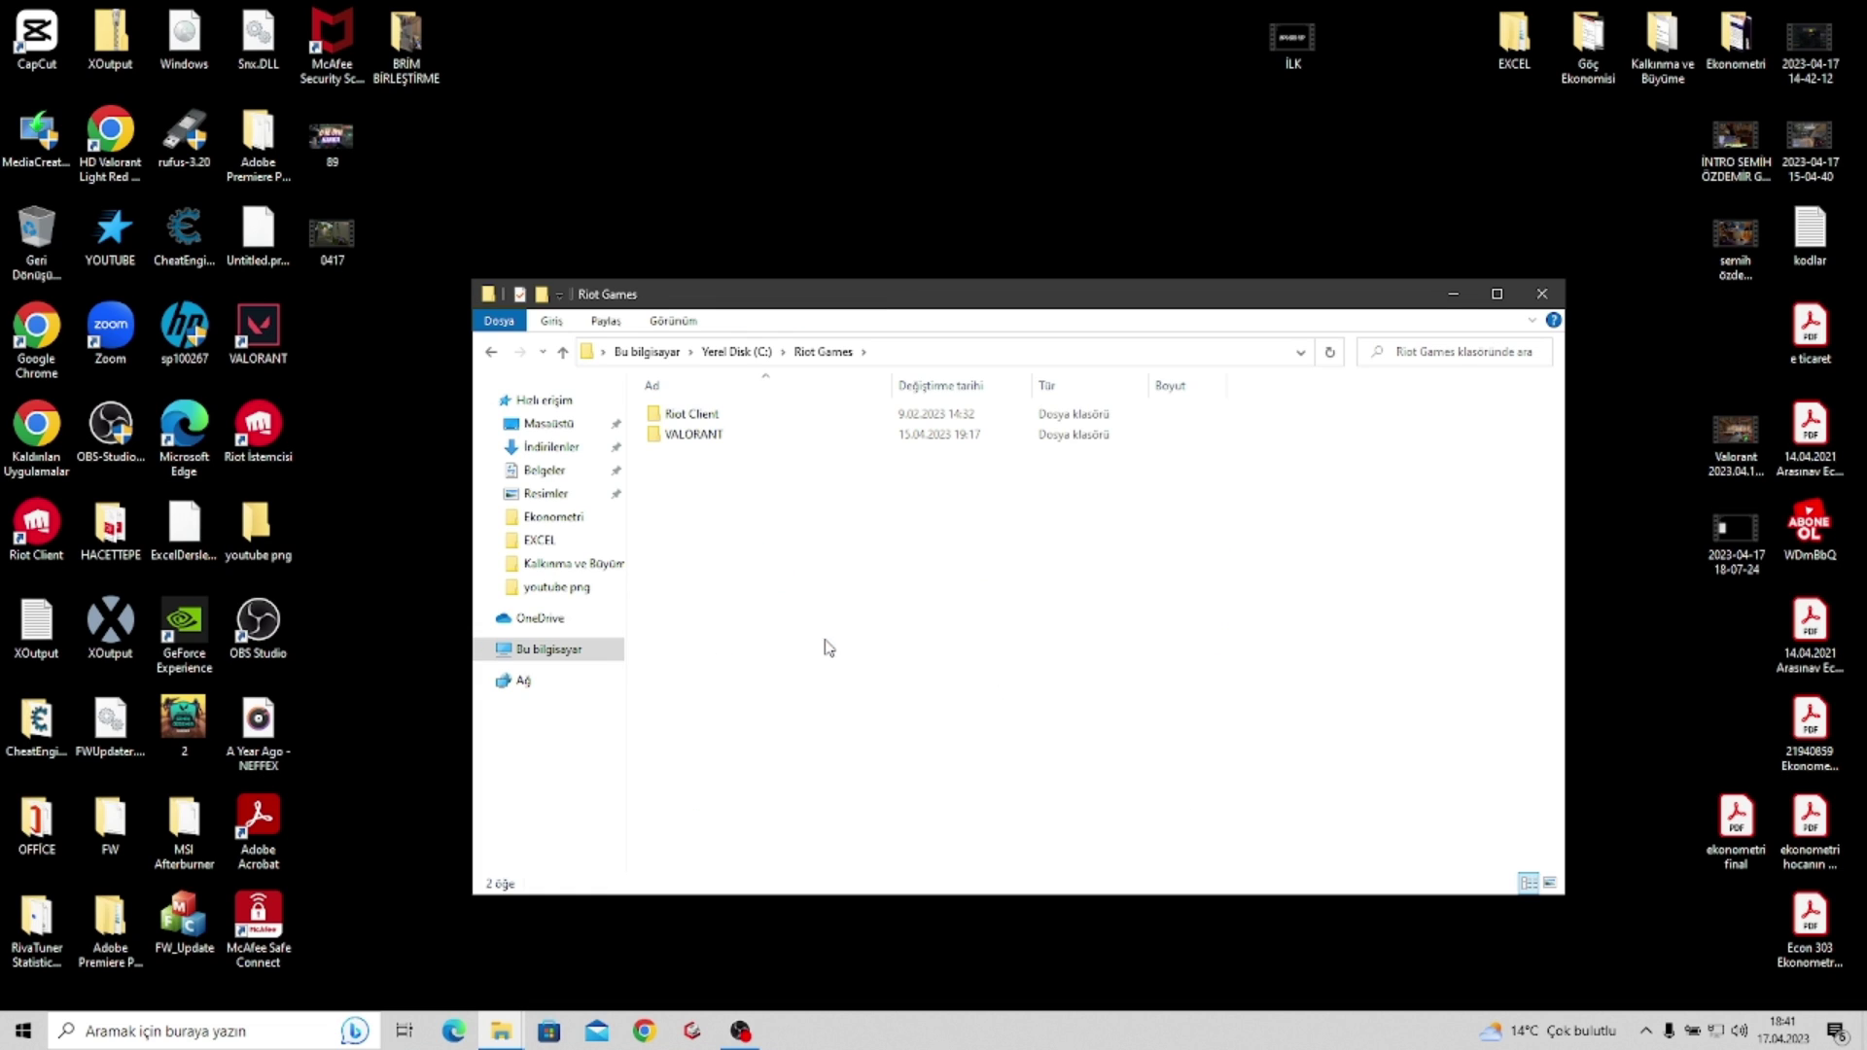
click(494, 351)
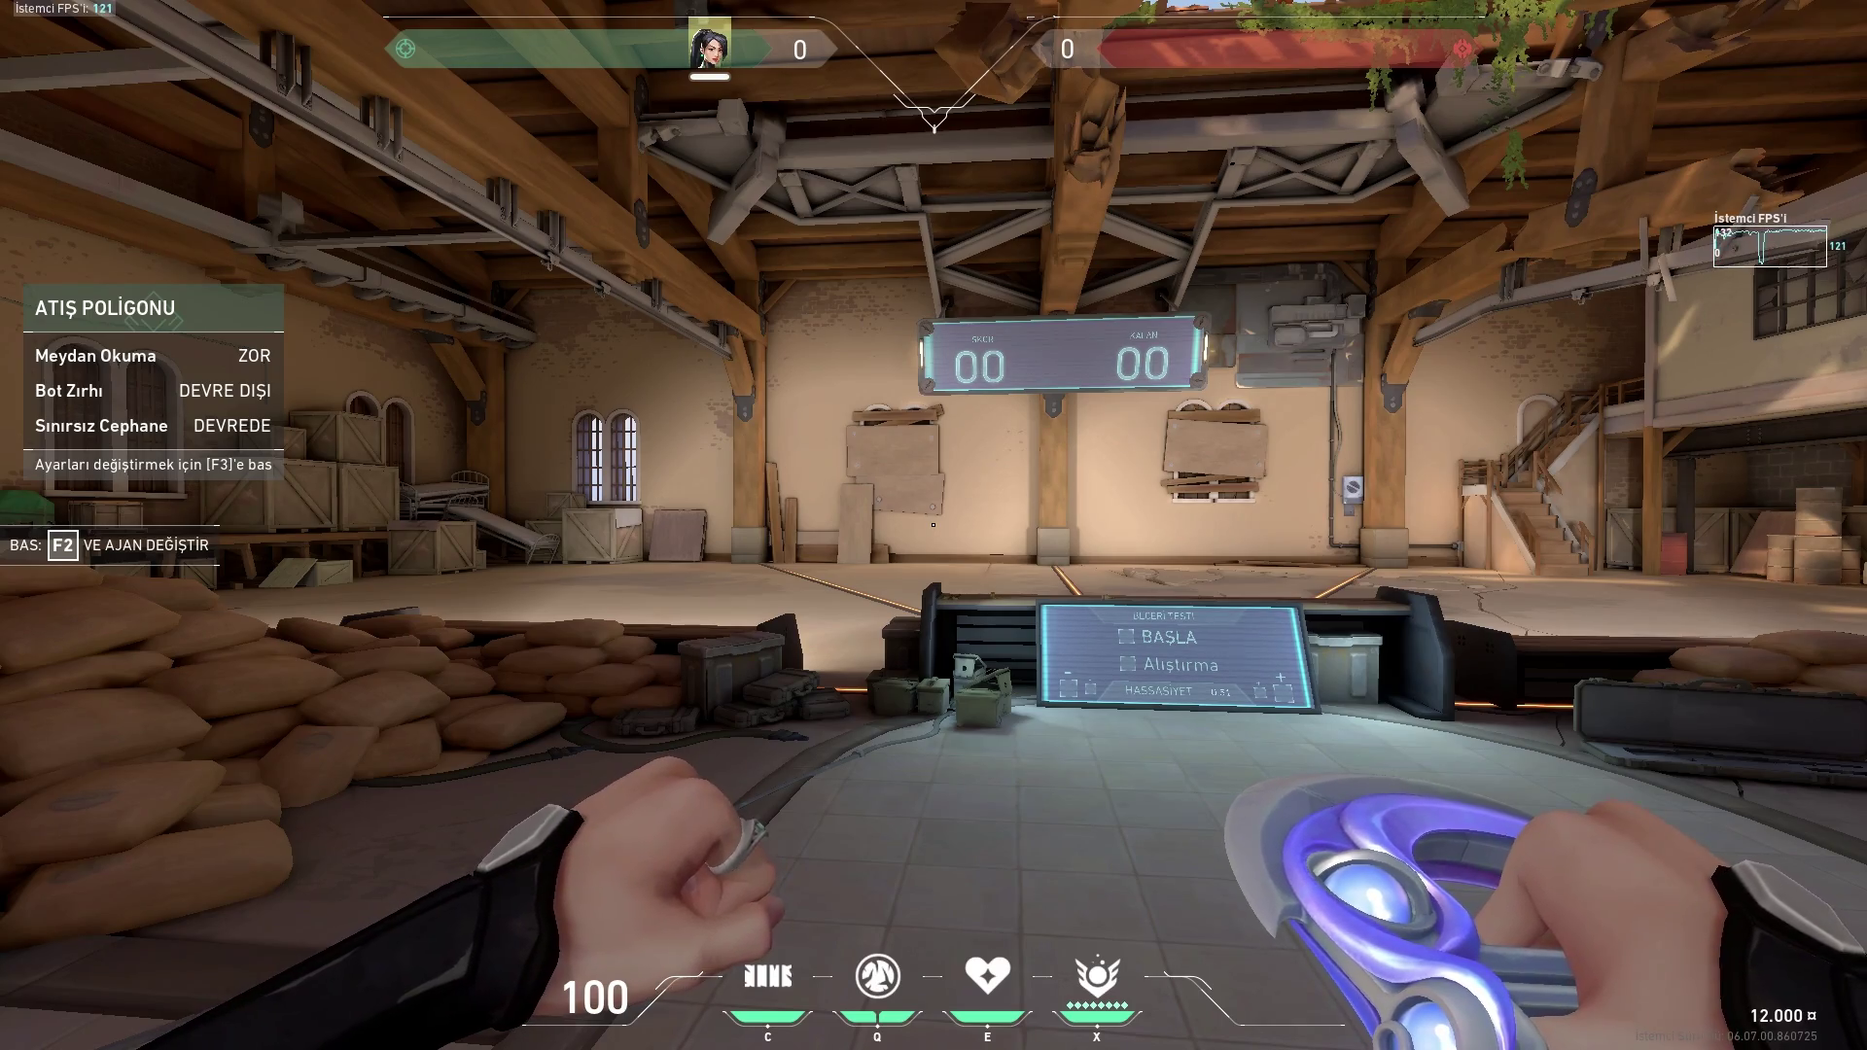
Walk through VALORANT's shooting range (Atış Poligonu) to check the client FPS during play
mouse_move(934, 525)
key(w)
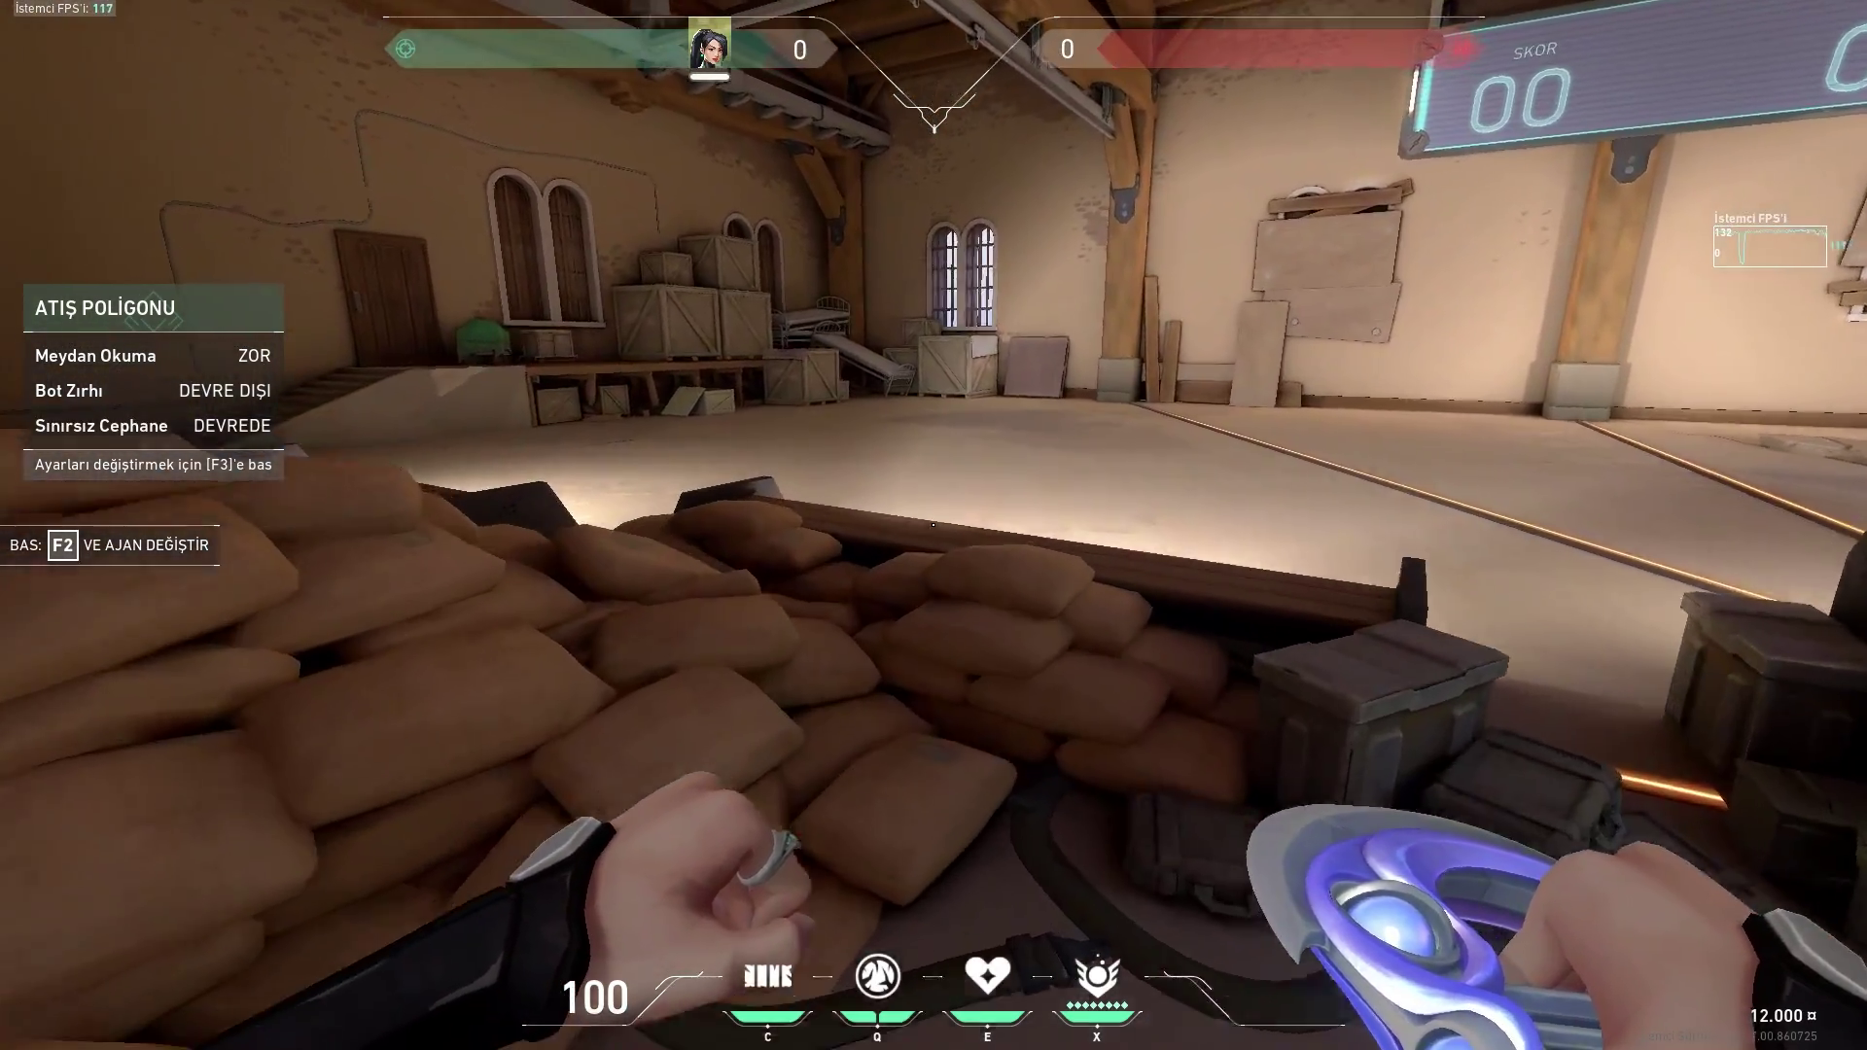
key(w)
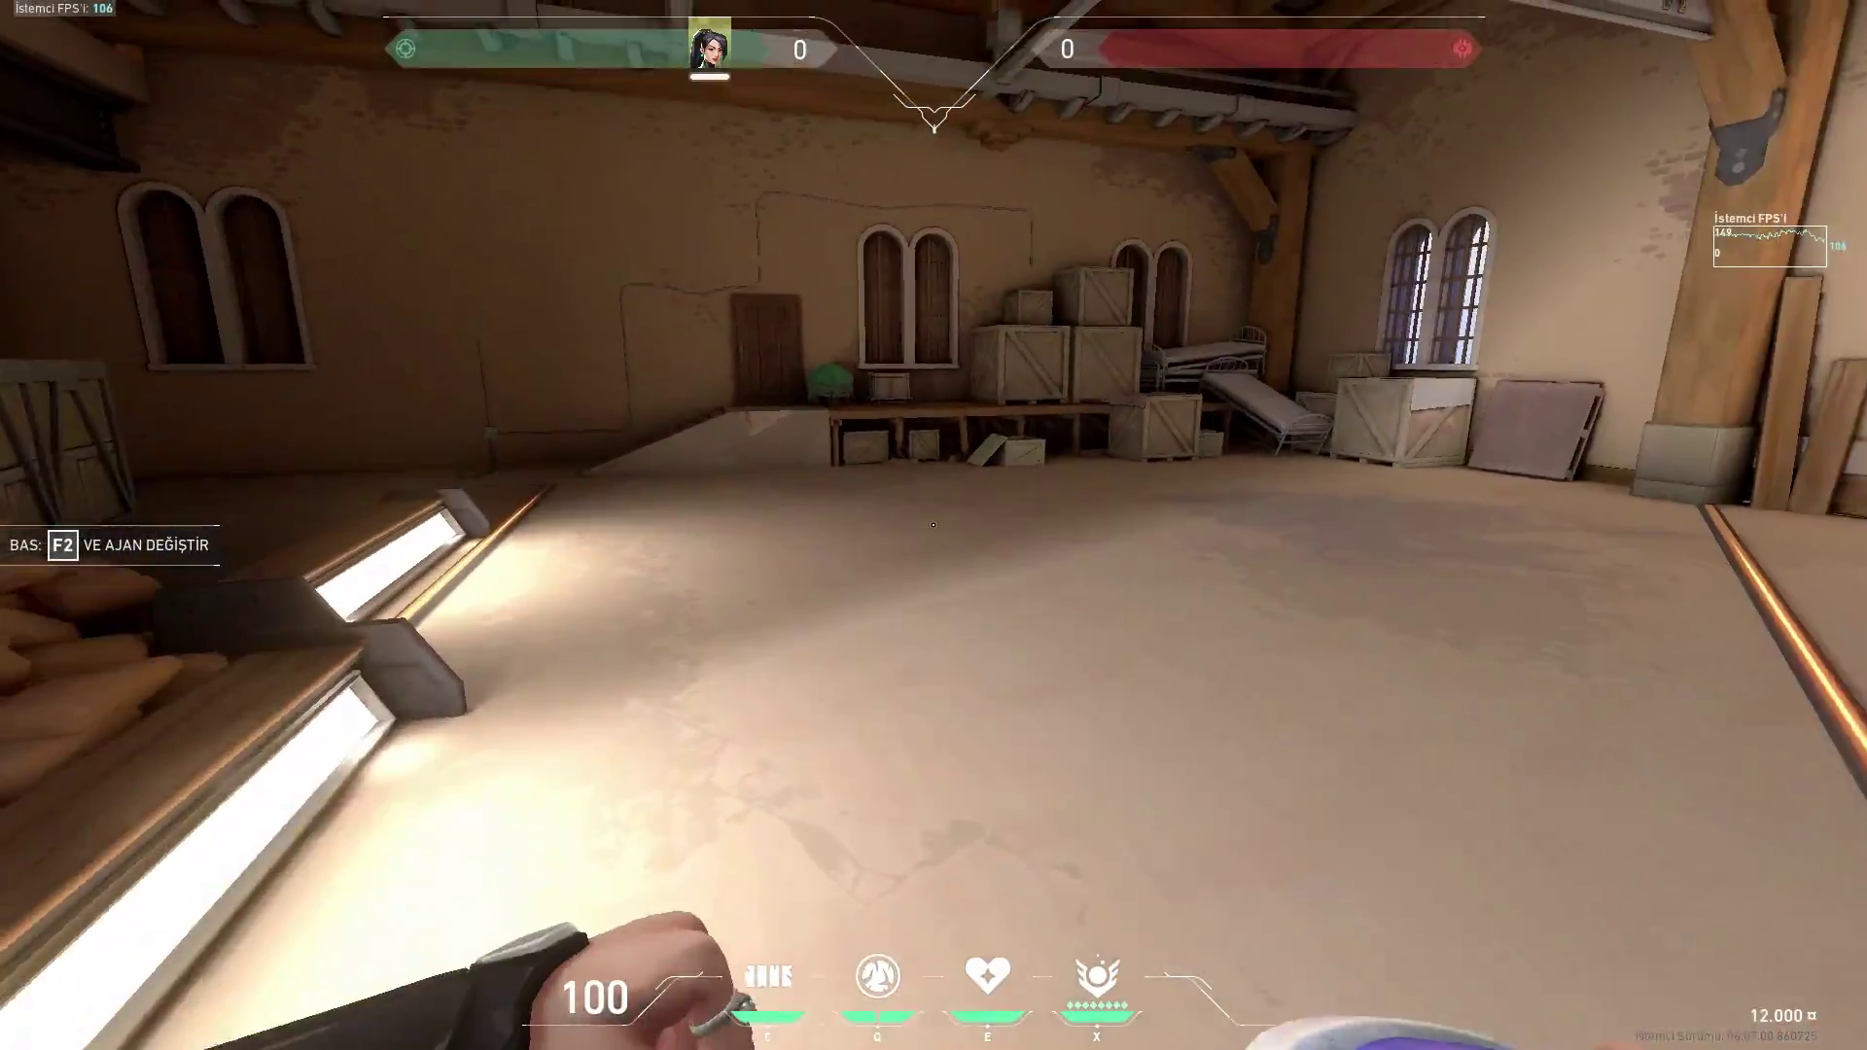
In VALORANT's general display settings (Görüntü), set the resolution to 1.280 x 960 4:3 (144Hz), apply it and keep the change
key(Escape)
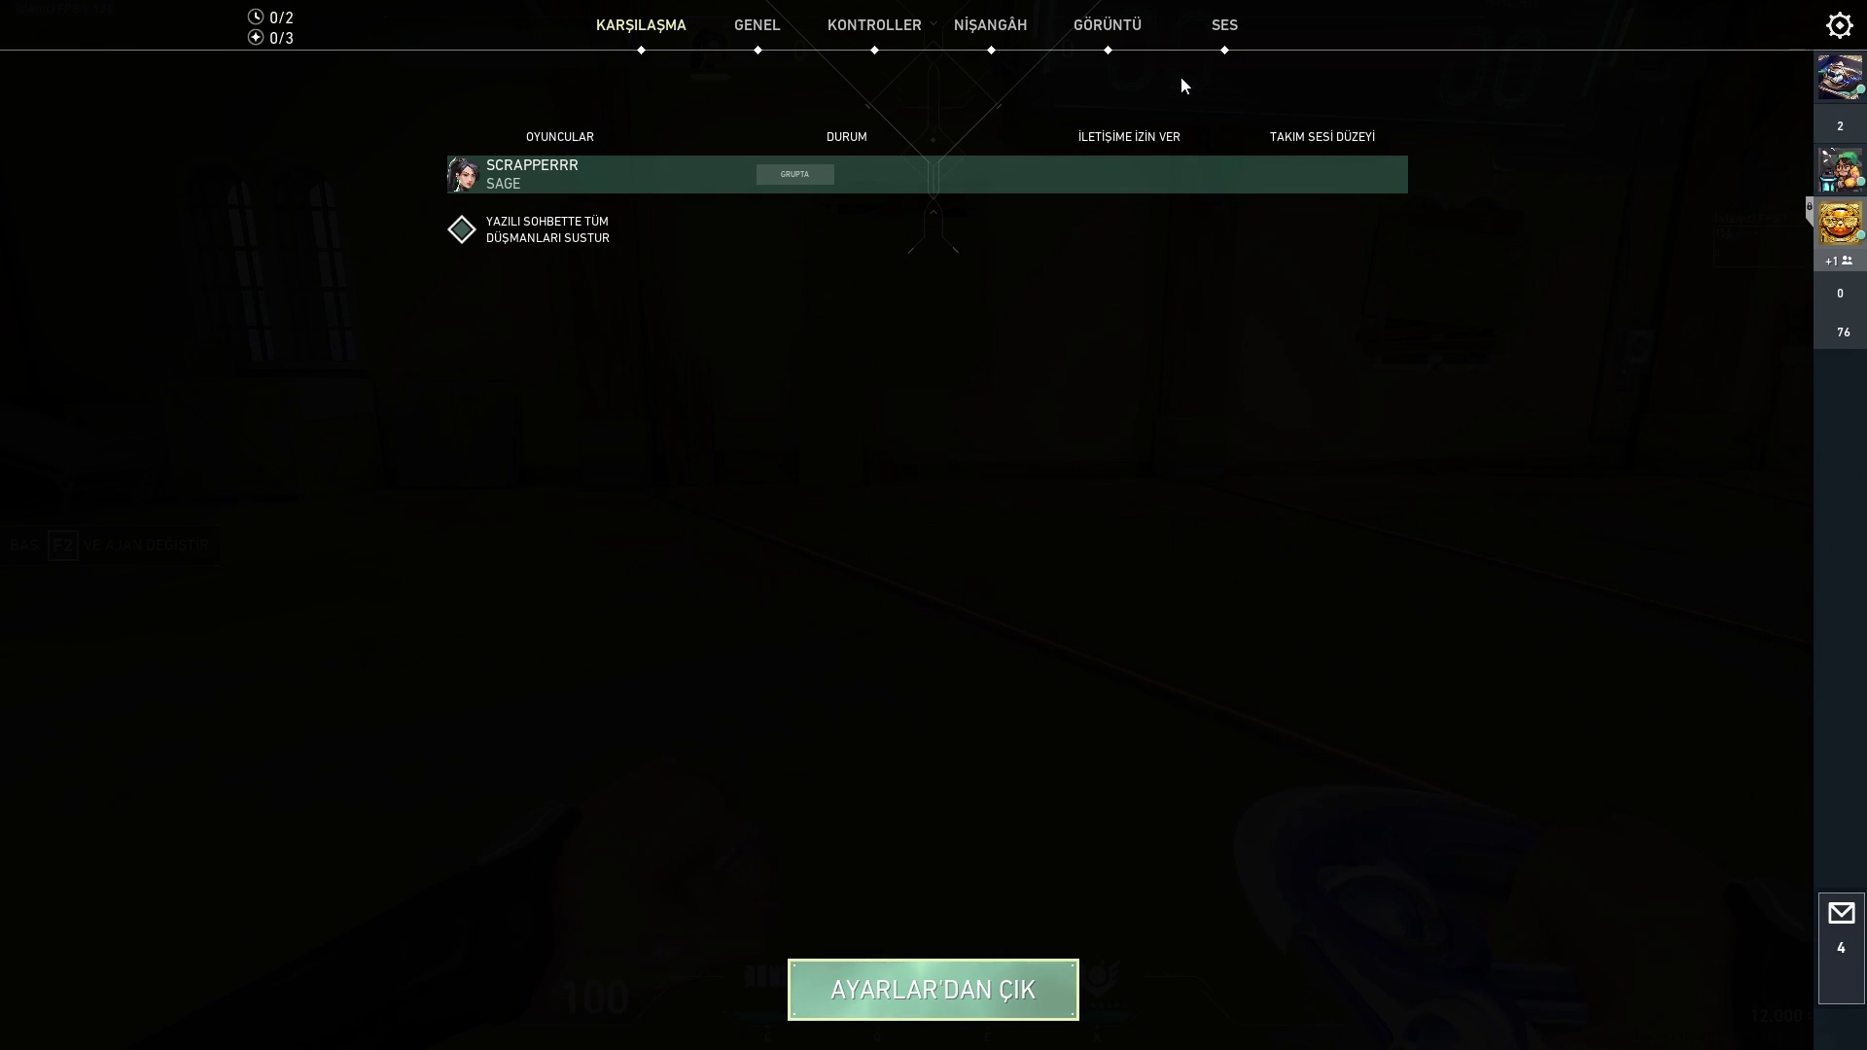
click(1130, 30)
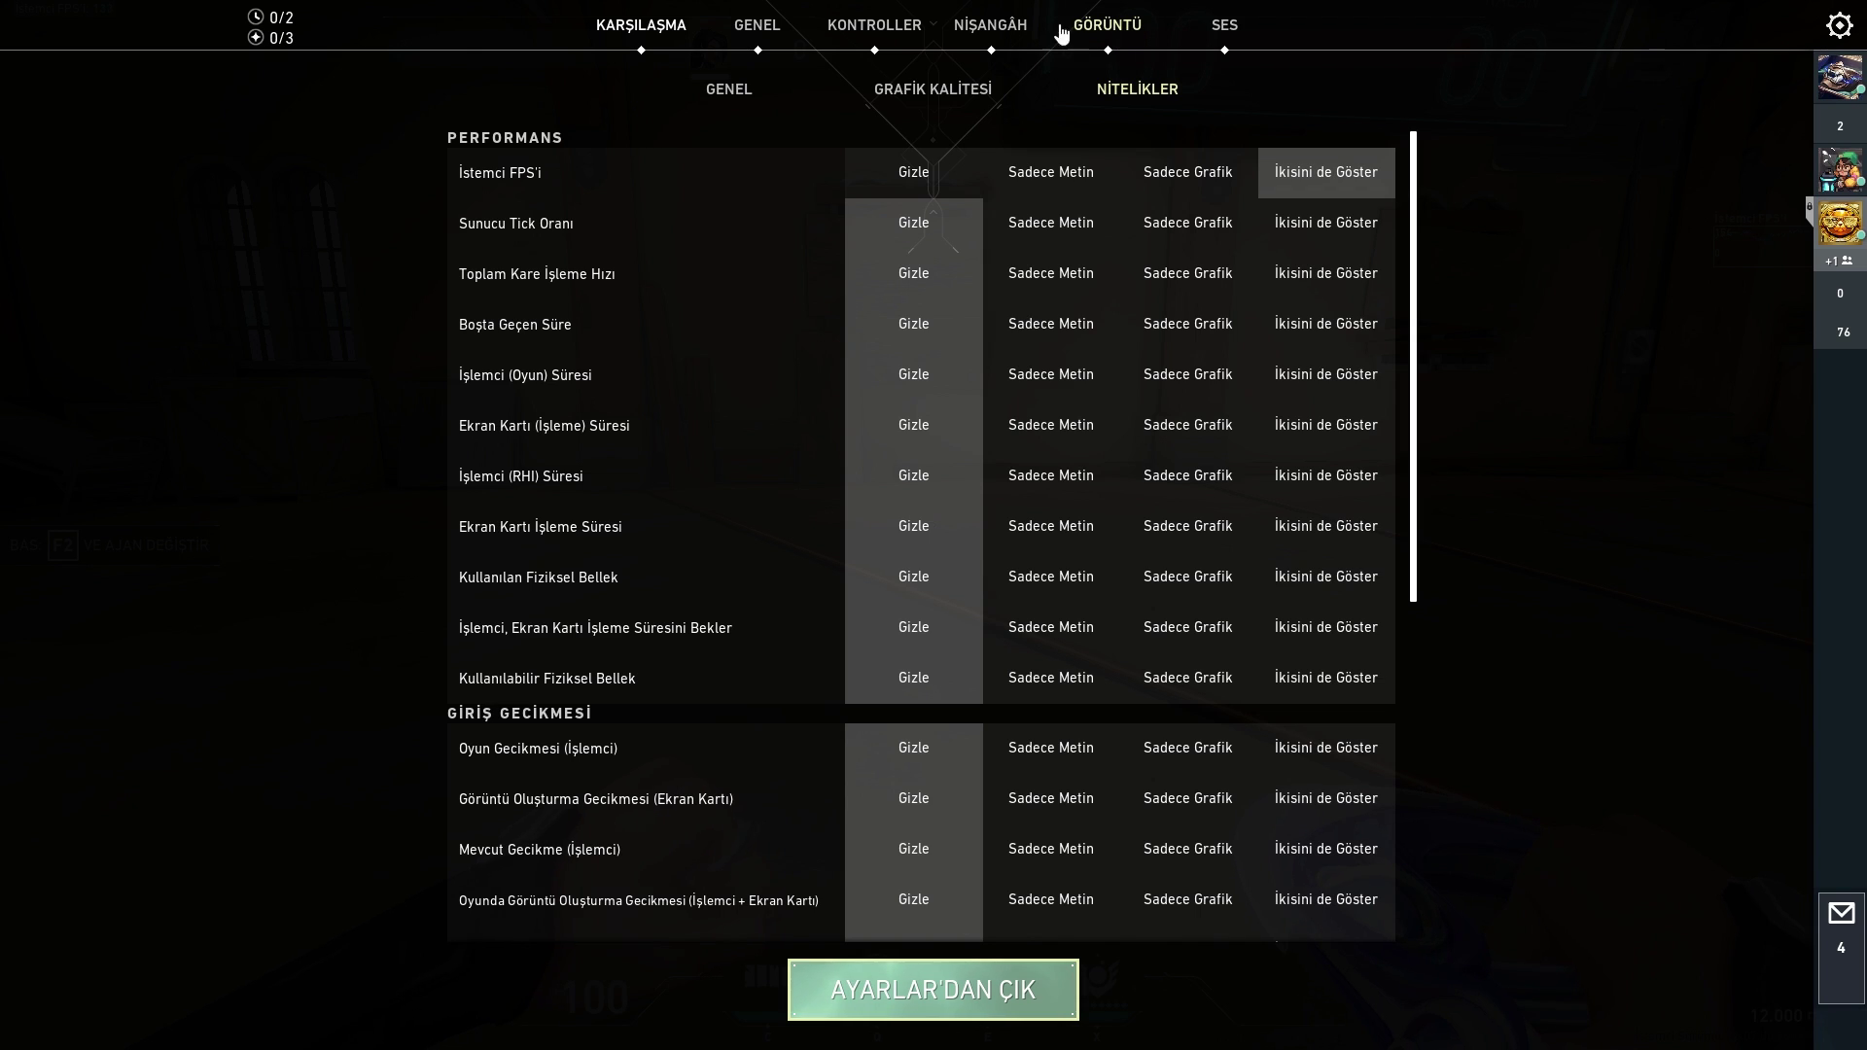
click(744, 90)
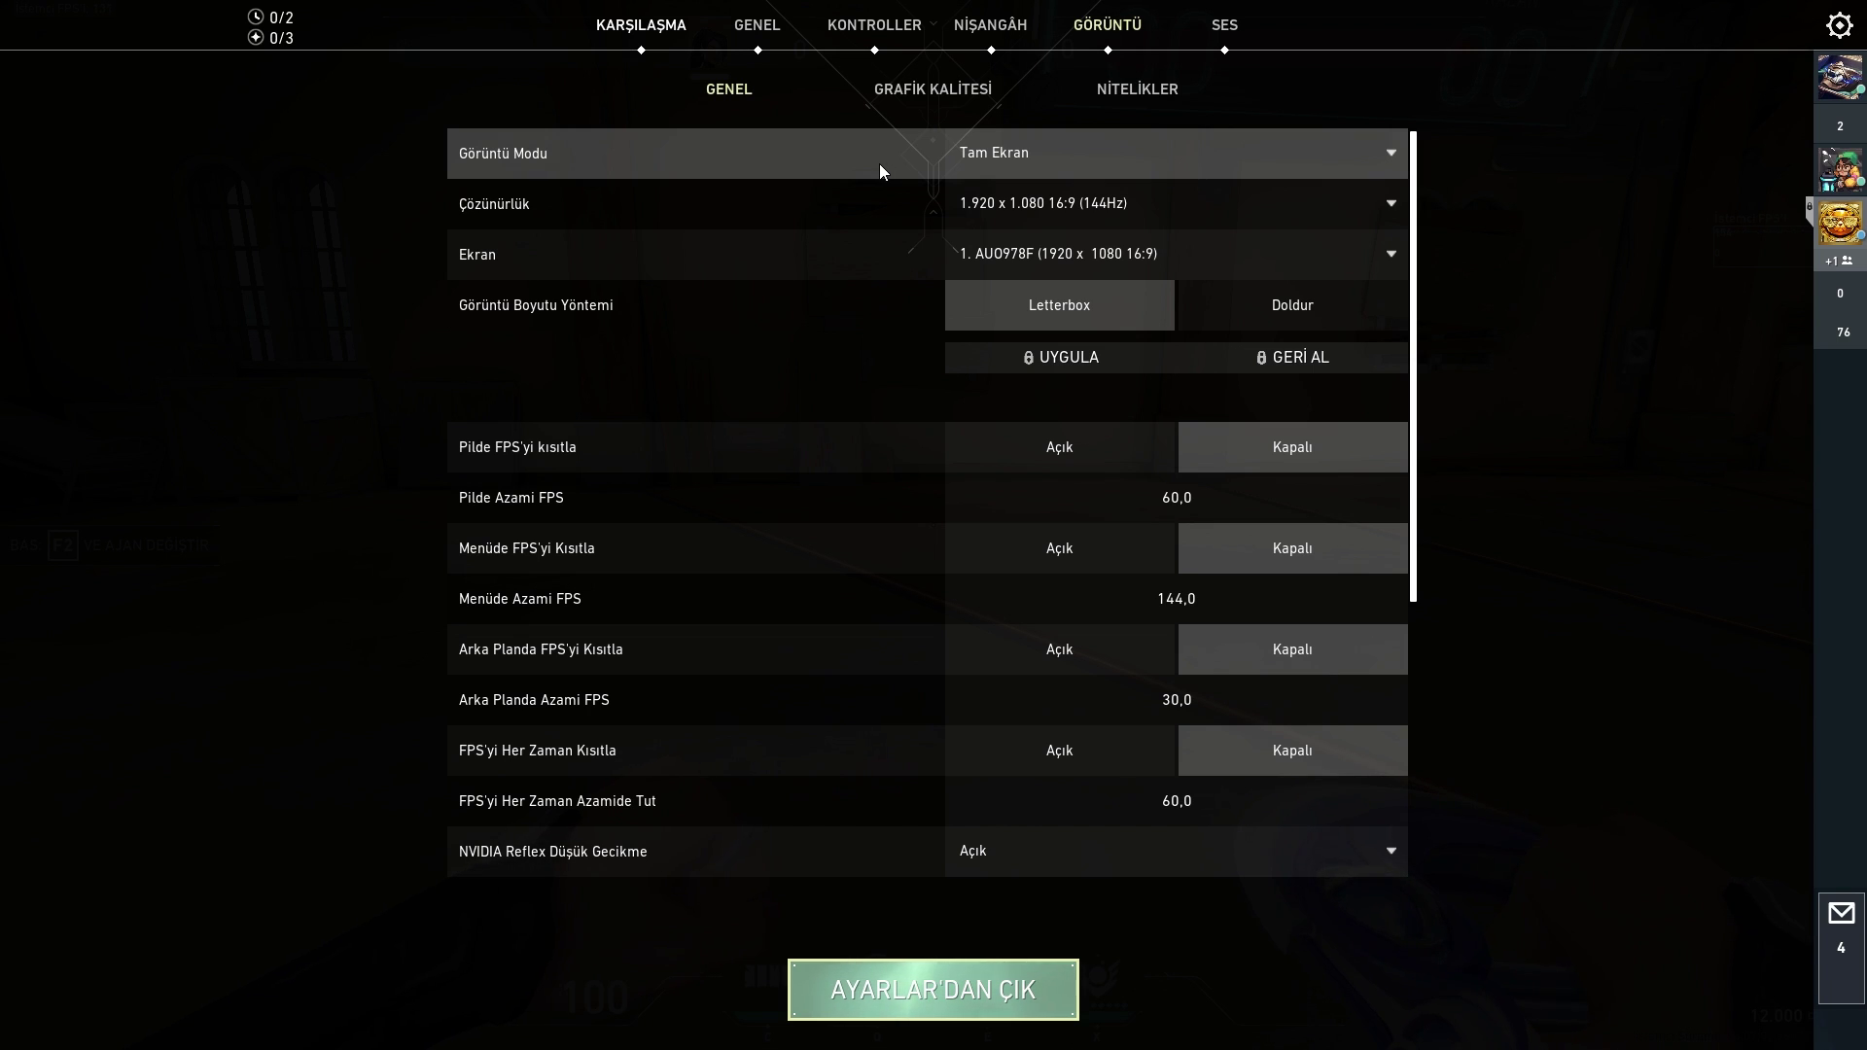
click(1171, 206)
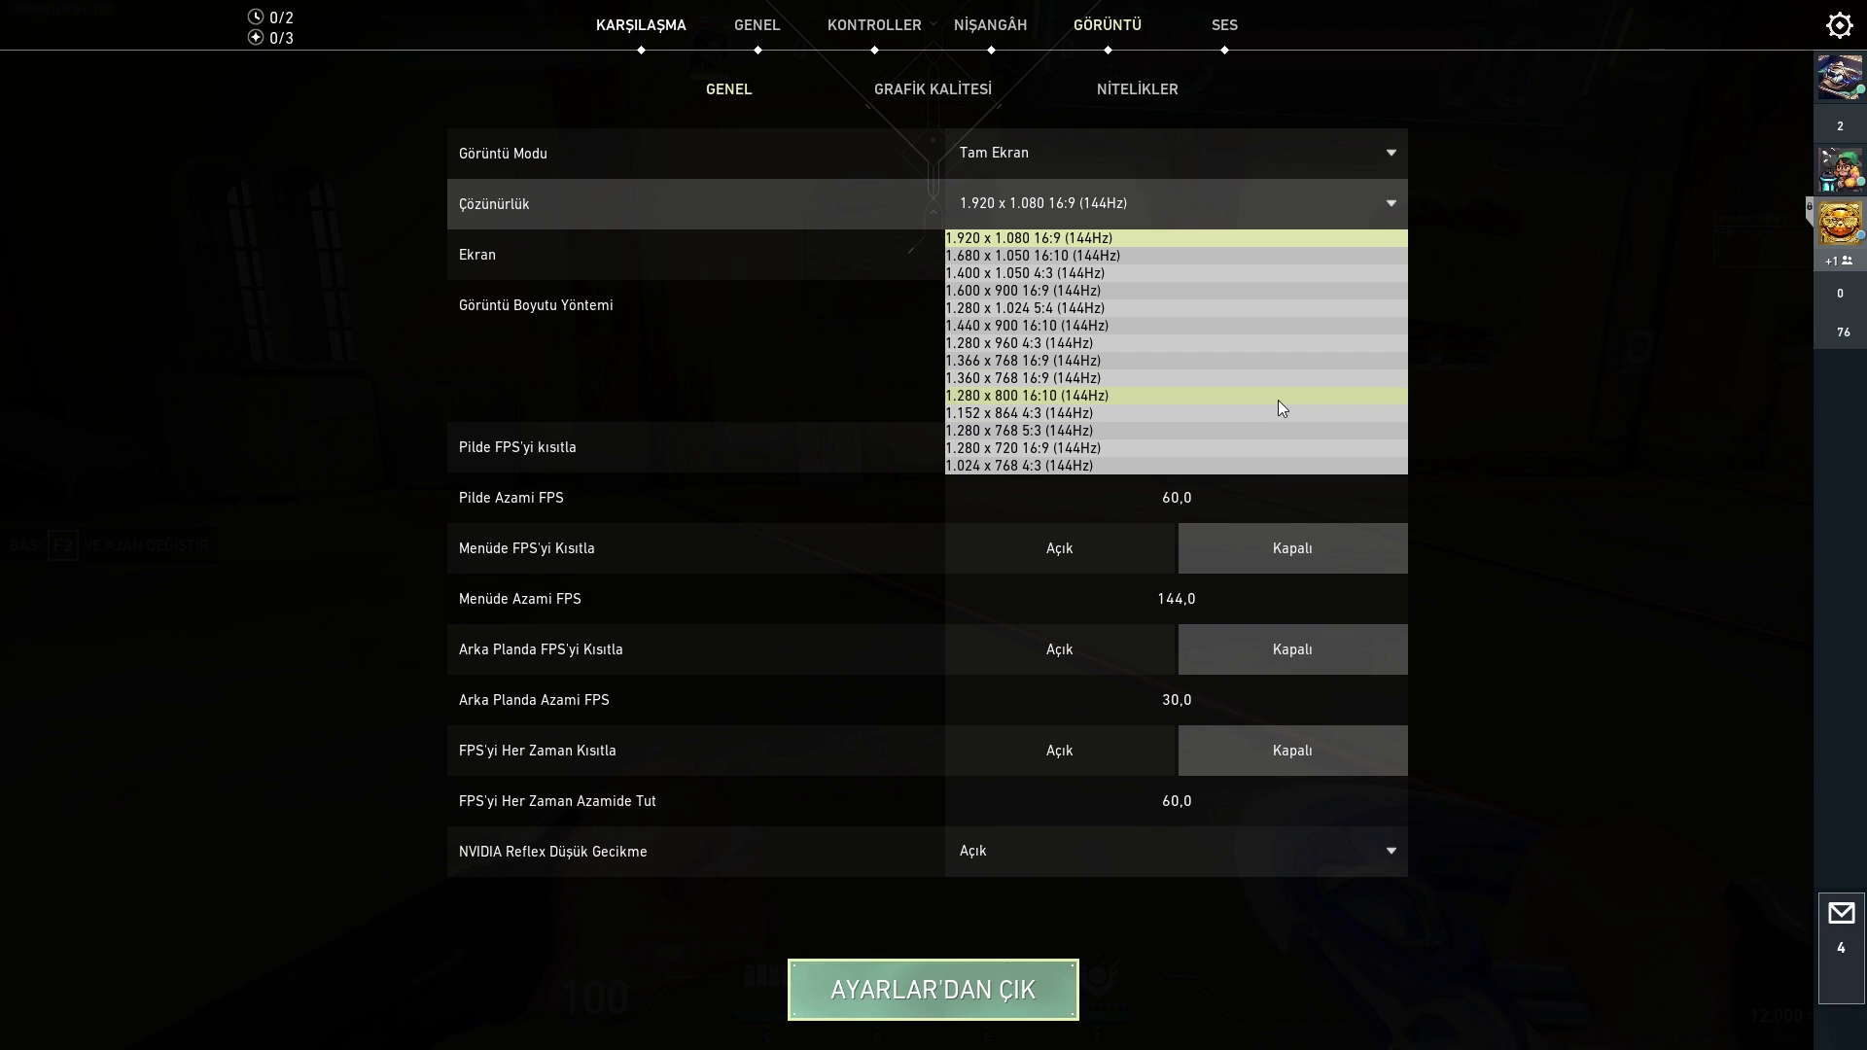
click(1280, 347)
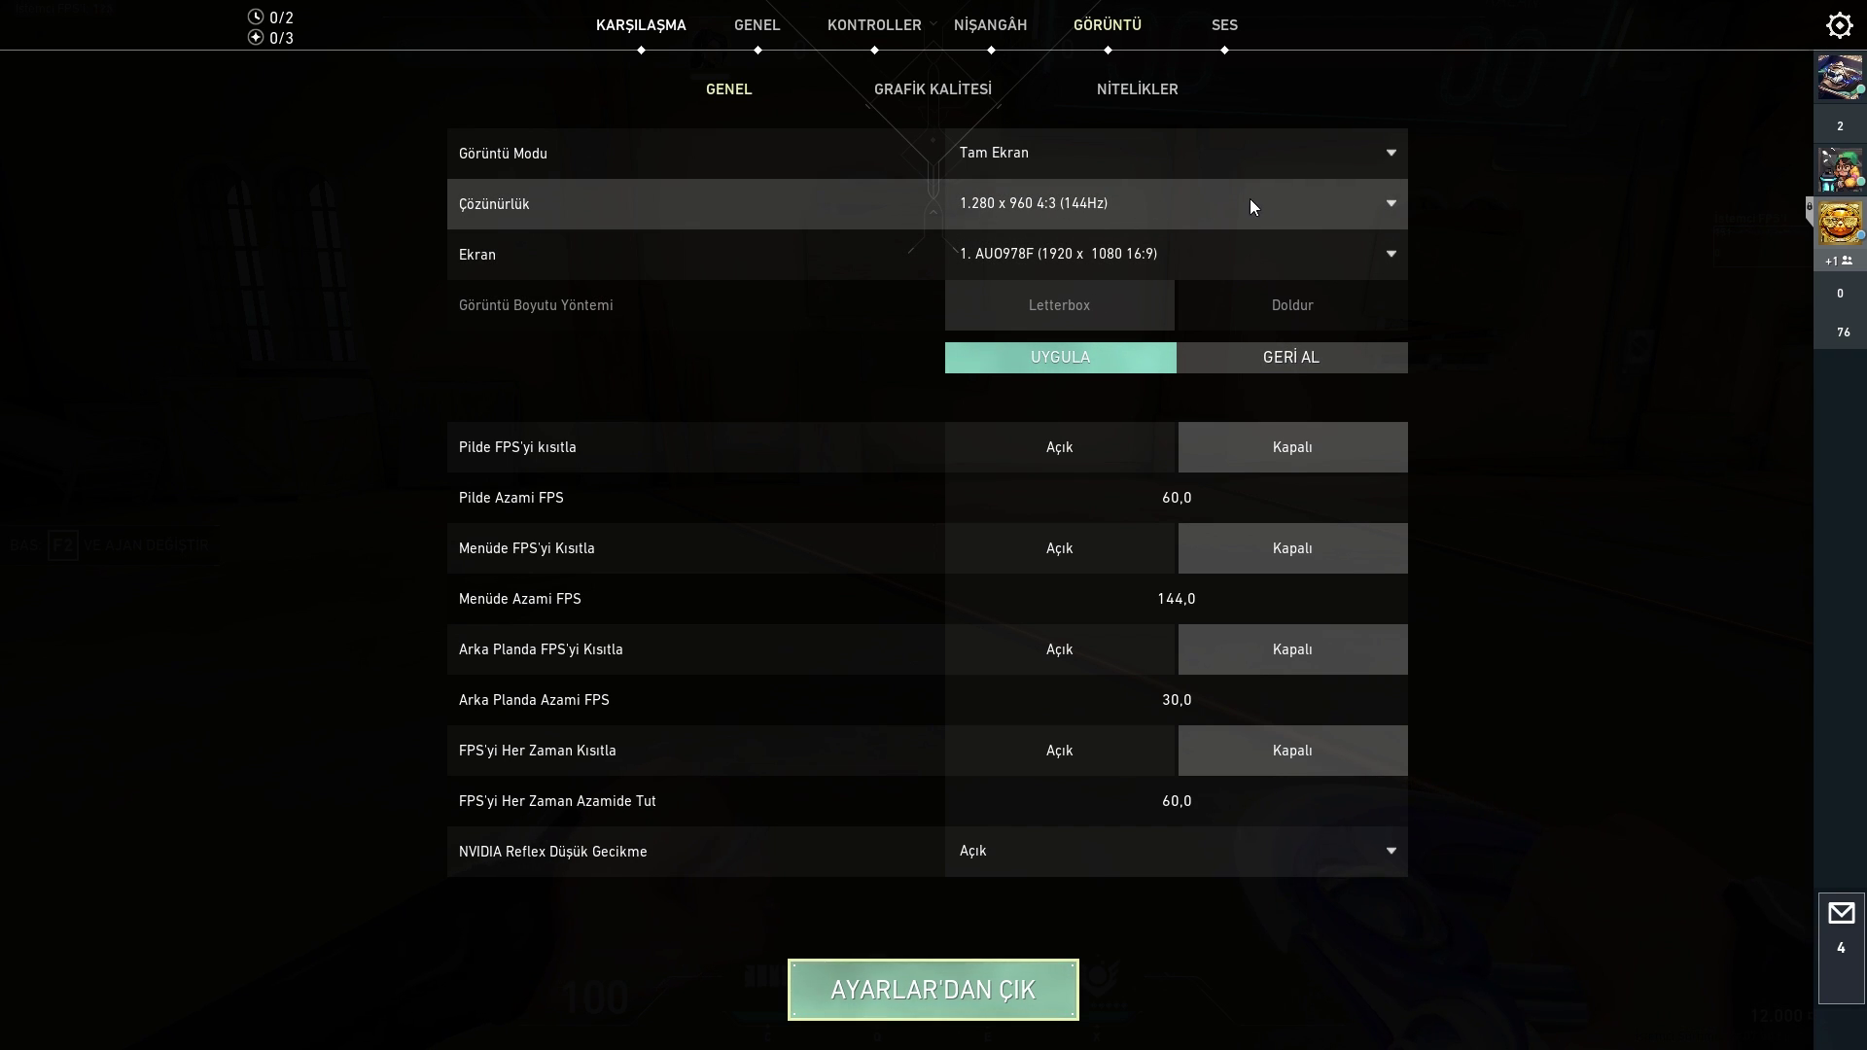
click(1080, 357)
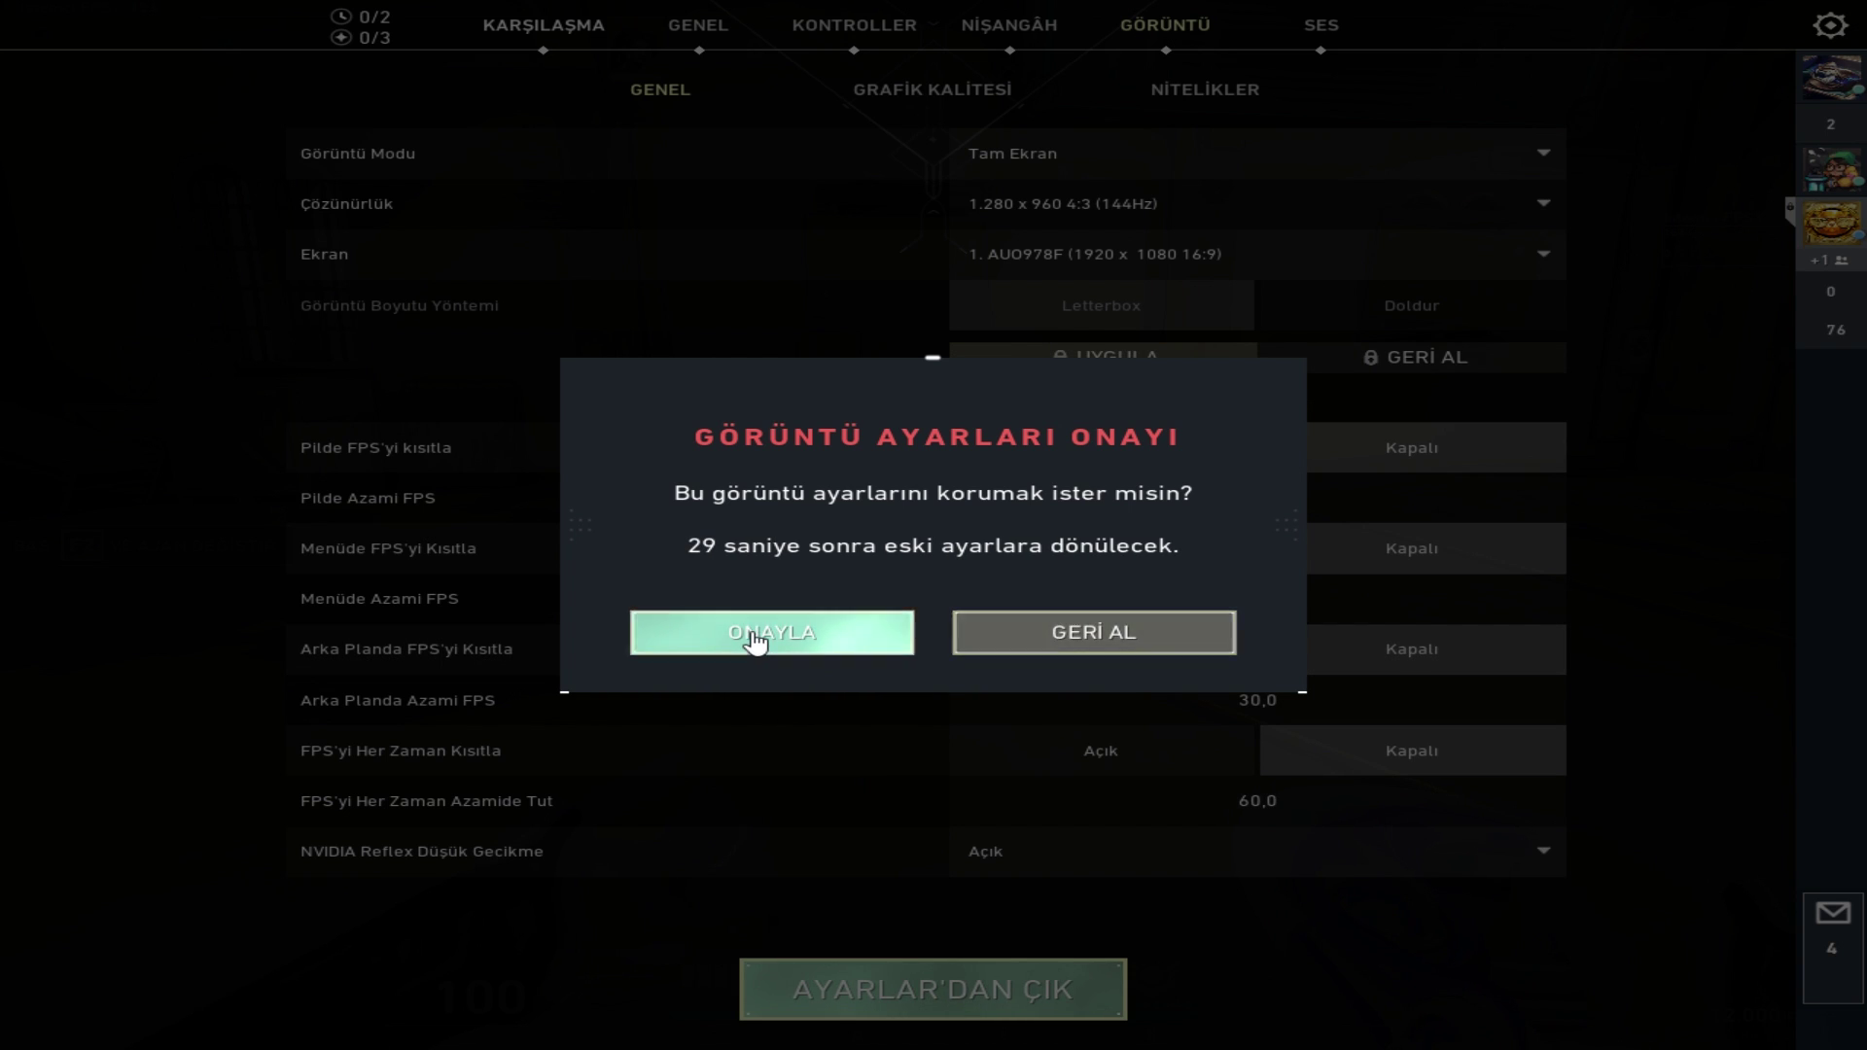
click(756, 642)
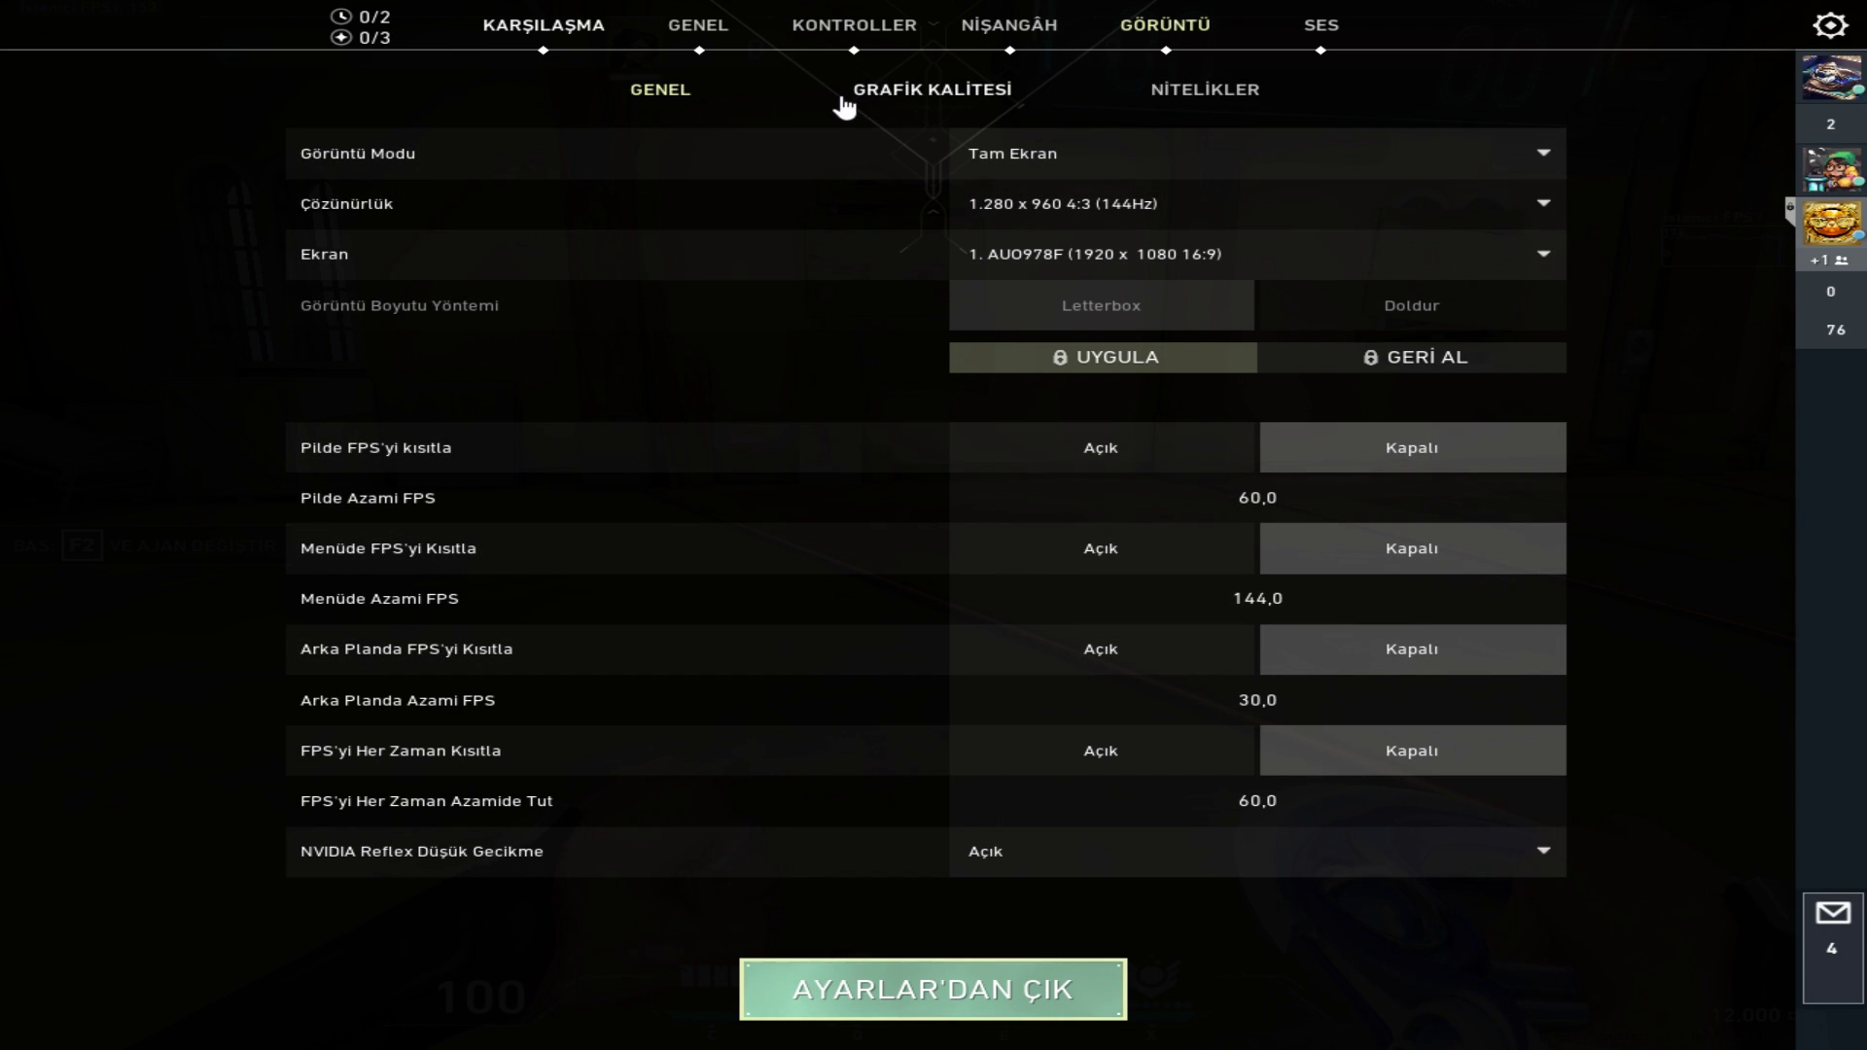
Show the graphics quality settings (Grafik Kalitesi) for the game's display
click(952, 96)
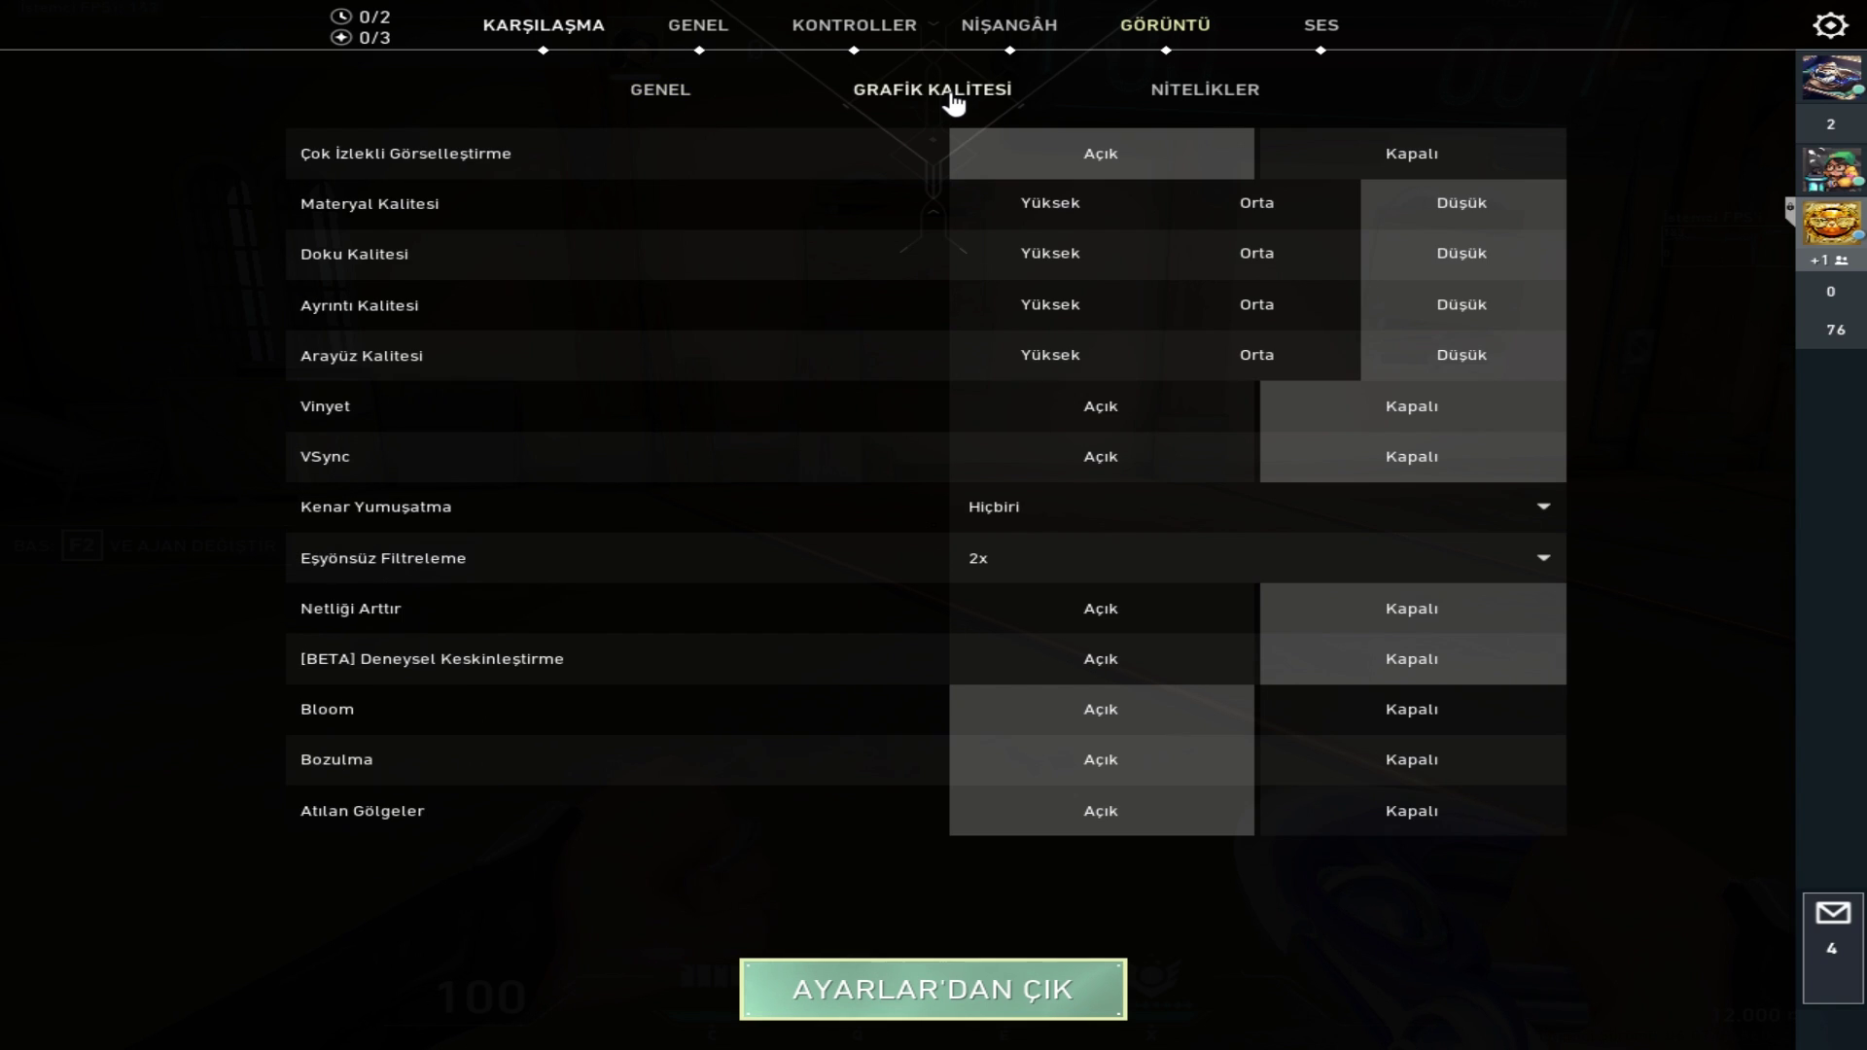